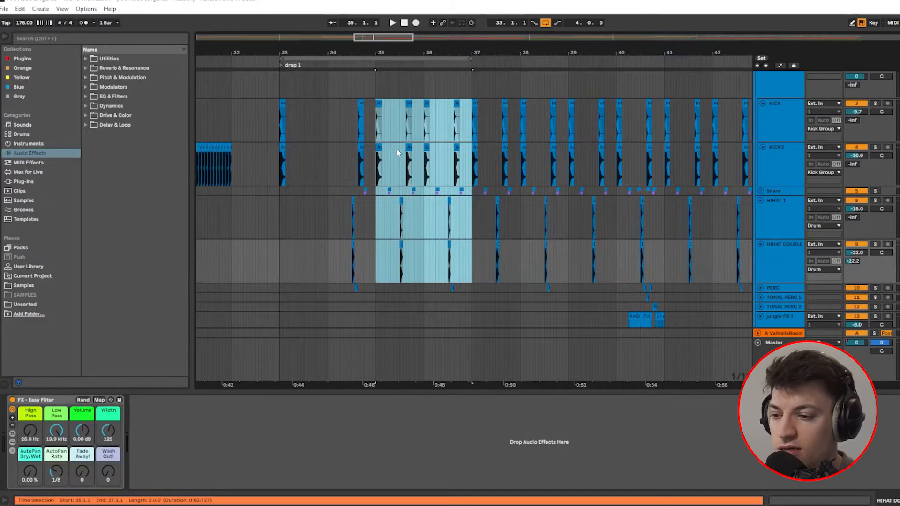
Clear the drum clips between bars 35 and 37, and copy a KICK clip from bar 38 to 35.1.1
left_click(367, 133)
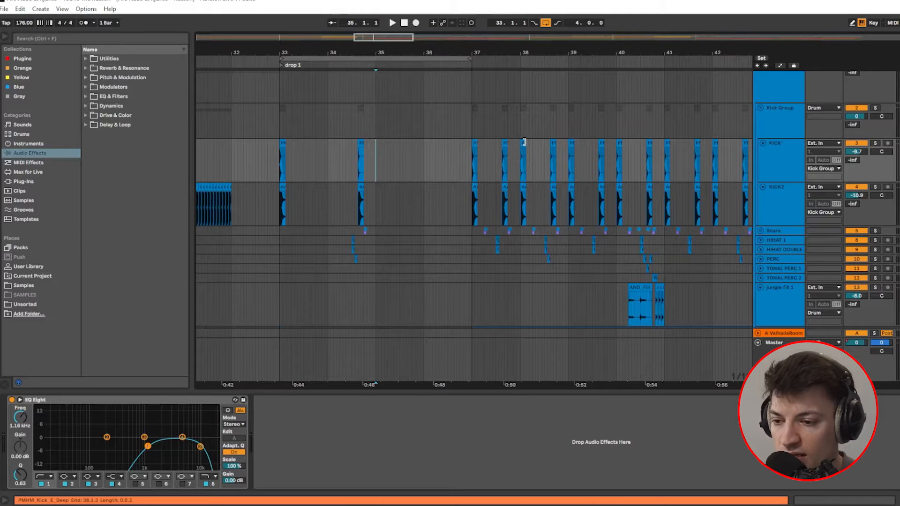
left_click(522, 143)
scroll(381, 122, "down", 1)
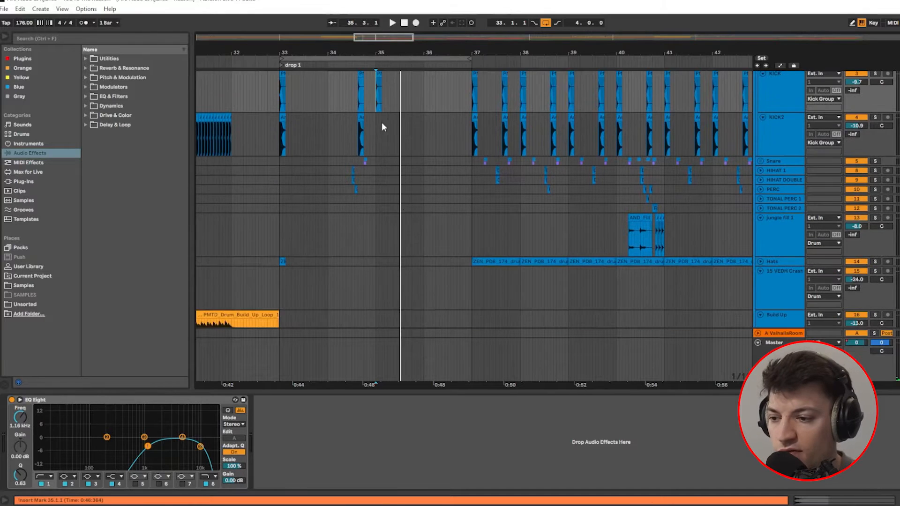
scroll(377, 127, "up", 1)
left_click(375, 121)
key("space")
key("space")
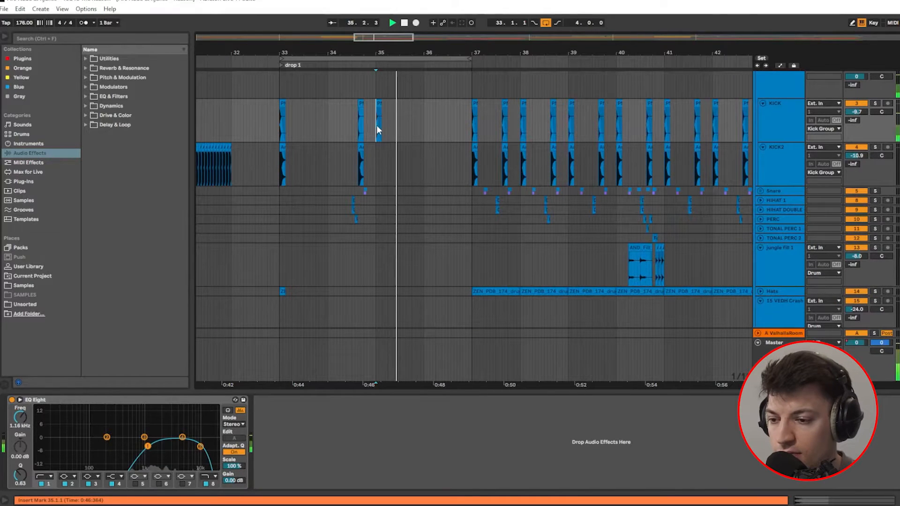
Copy the KICK2 clip from 37.3.3 to 35.1.1 and play the two kick layers together
left_click(504, 164)
left_click_drag(504, 164, 509, 161)
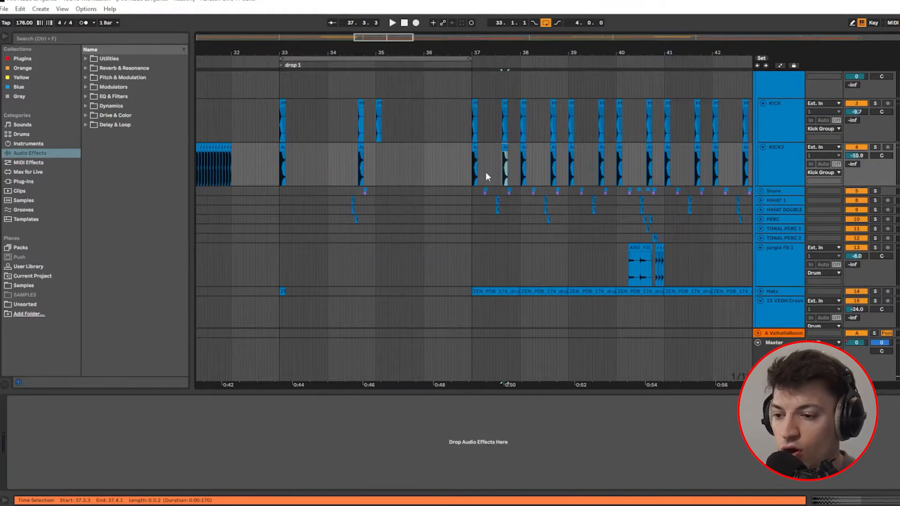
left_click(375, 164)
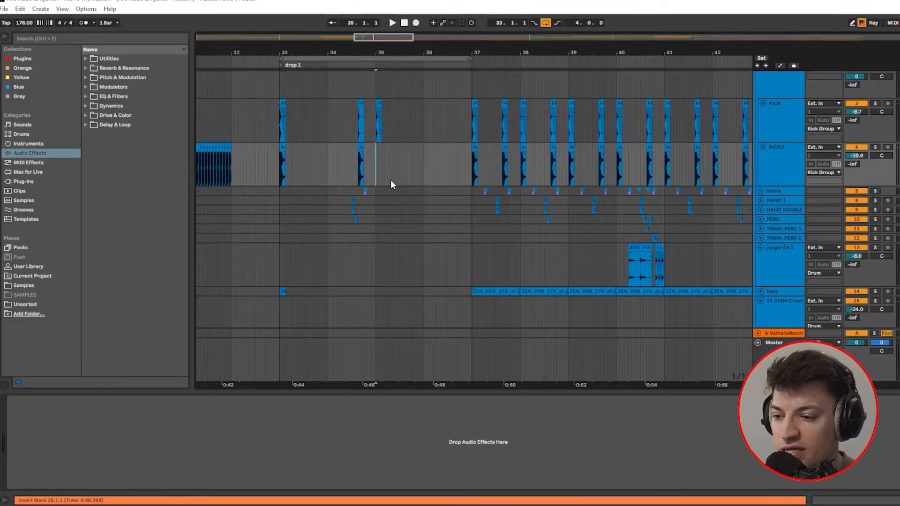
key("ctrl+v")
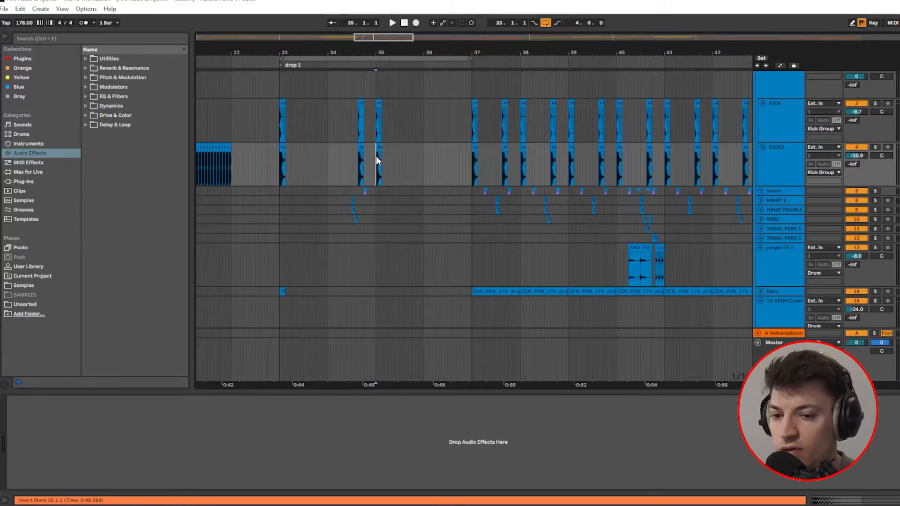
left_click(398, 147)
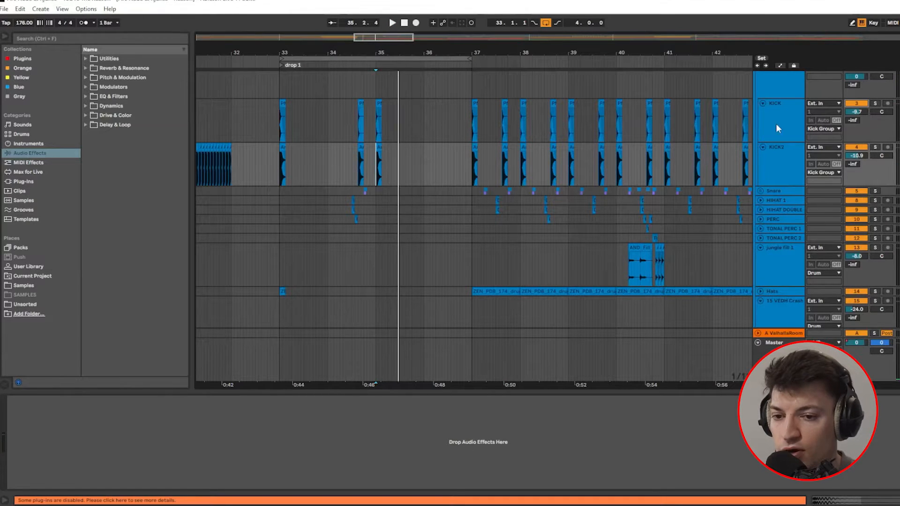
key("space")
key("space")
key("space")
key("space")
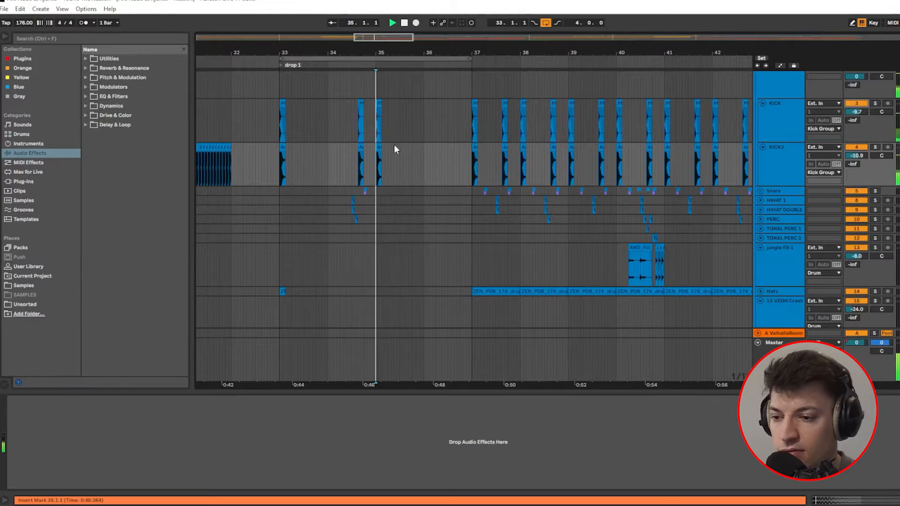
Copy the layered KICK and KICK2 clips from 35.1.1 to the start of bar 36
left_click(379, 128)
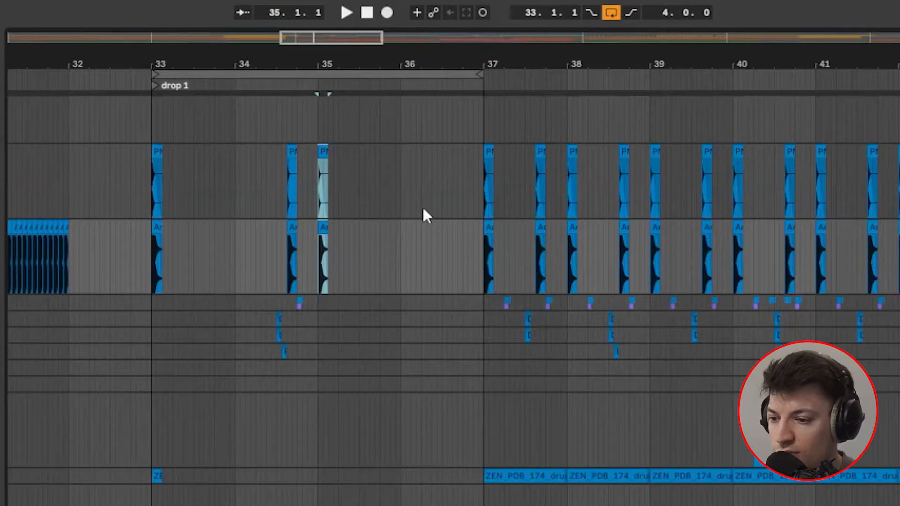
left_click(402, 179)
key("ctrl+v")
Copy the layered kick clips from 35.1.1 to 35.3.3 and 36.3.3
left_click_drag(328, 188, 317, 276)
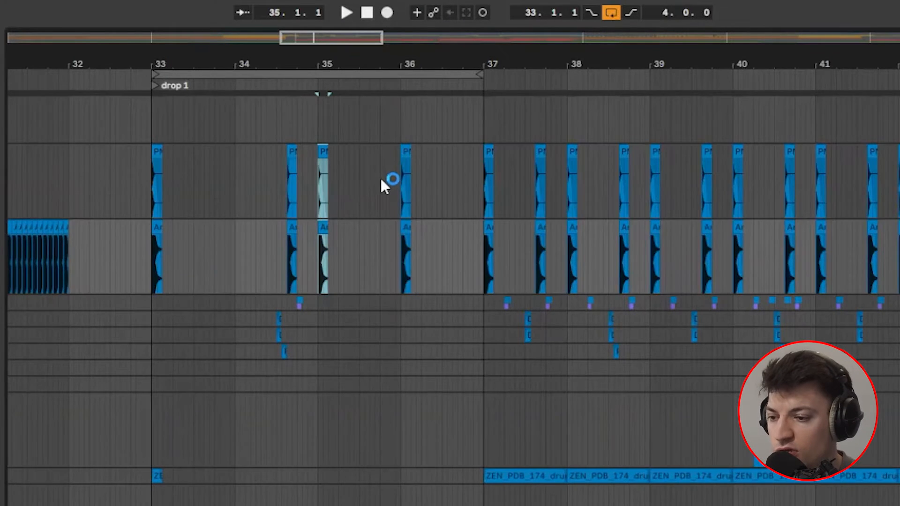
scroll(375, 190, "up", 3)
left_click(340, 178)
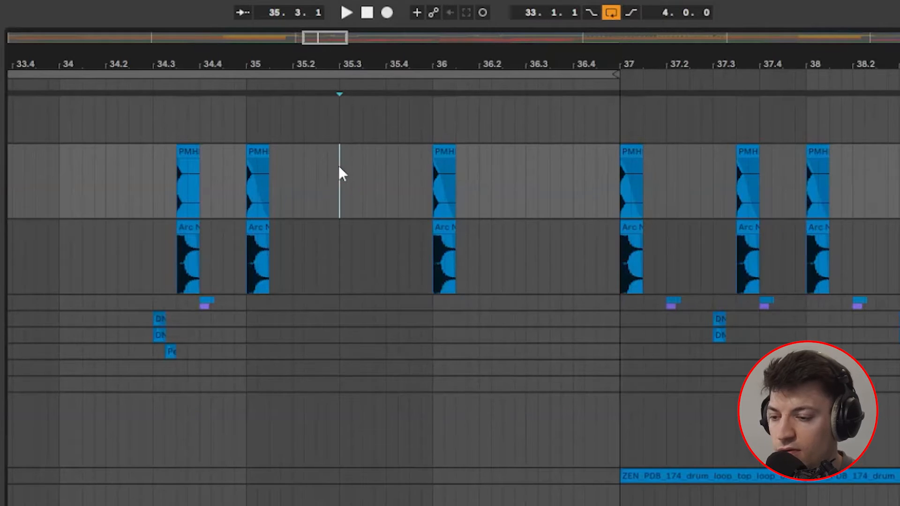
left_click(363, 167)
left_click_drag(364, 167, 383, 182)
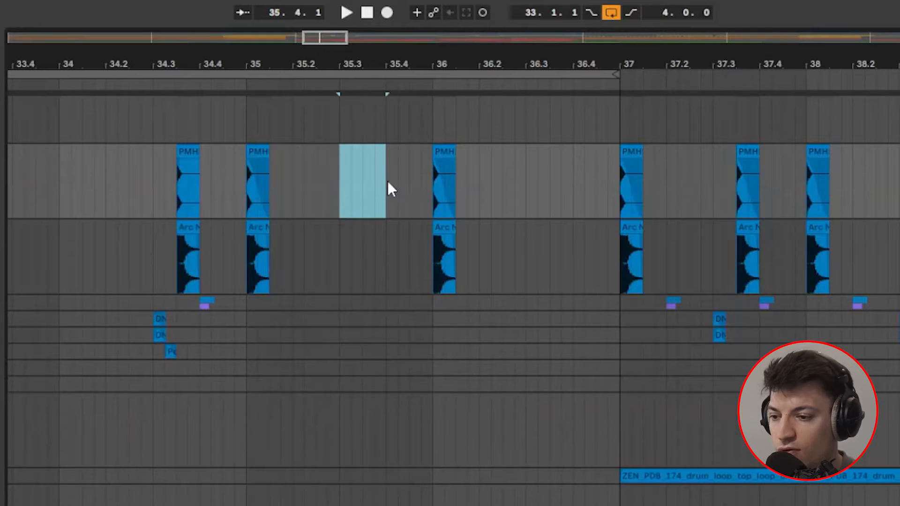
left_click(364, 181)
key("ctrl+v")
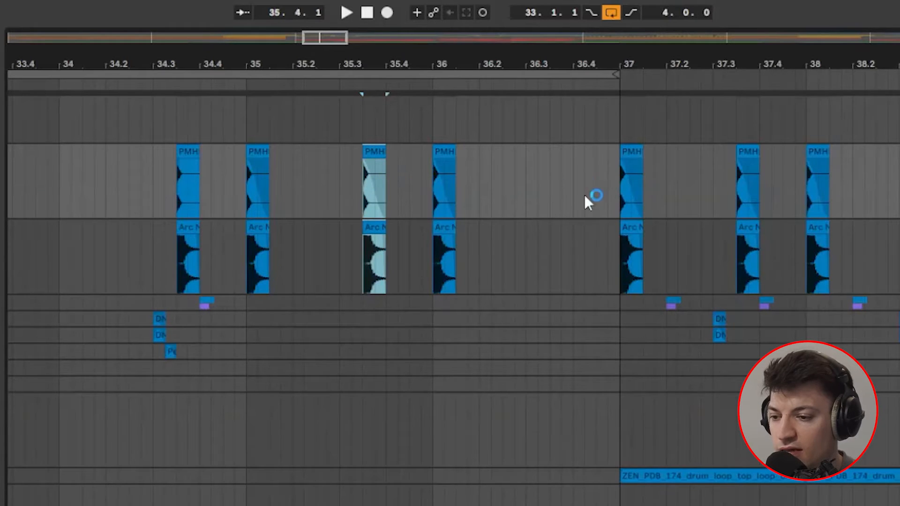
left_click(551, 187)
key("ctrl+v")
Play back the new kick pattern from 35.1.1
left_click(246, 177)
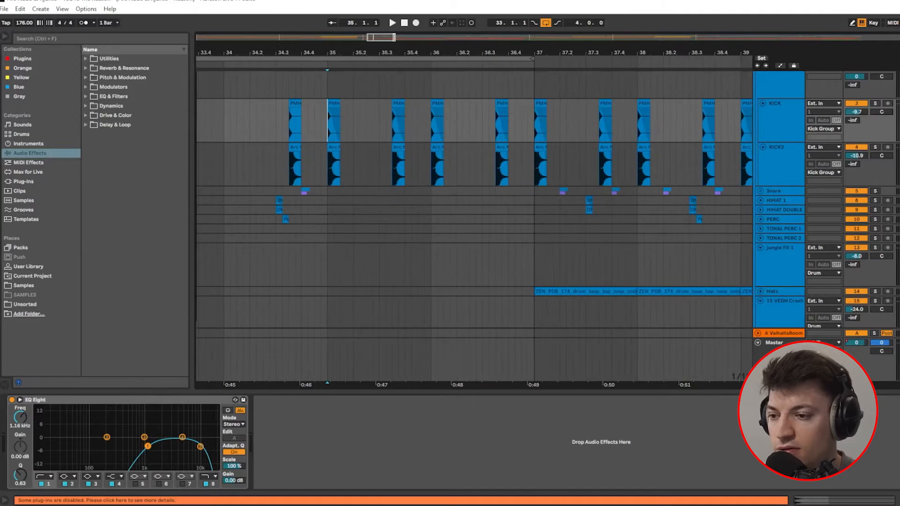
left_click_drag(394, 38, 400, 37)
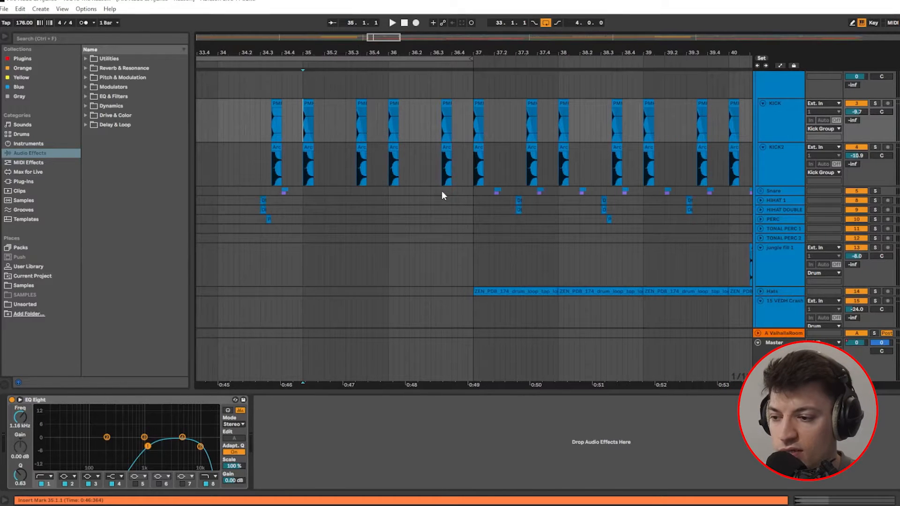
key("space")
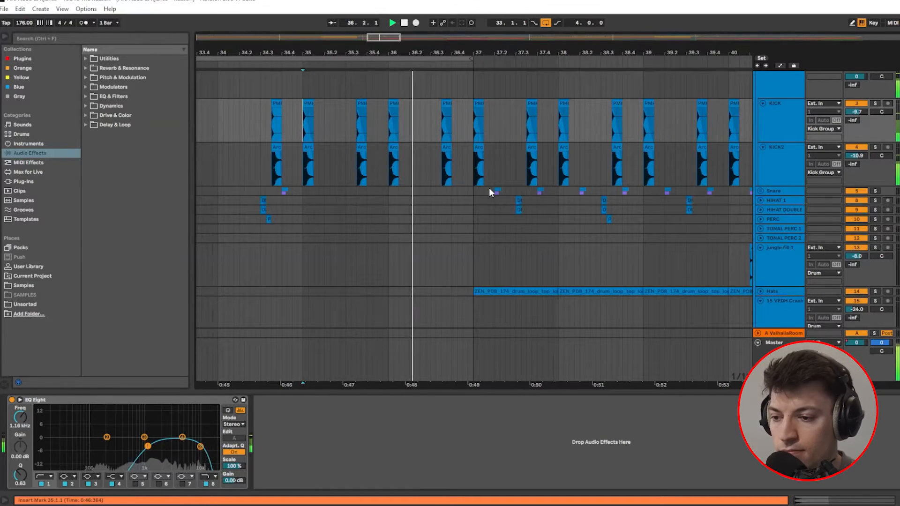
Collapse the Kick Group and unfold the Snare group to show its SNARE and Clap tracks
scroll(771, 114, "up", 2)
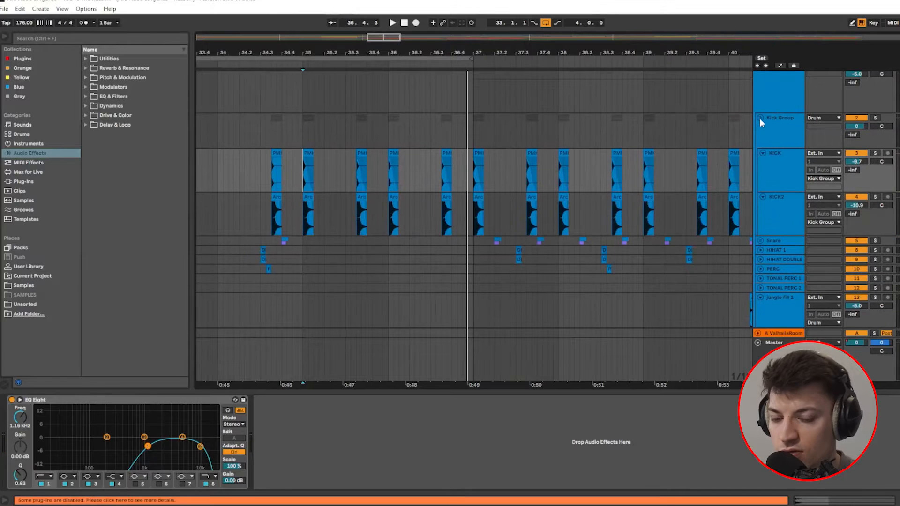
left_click(760, 118)
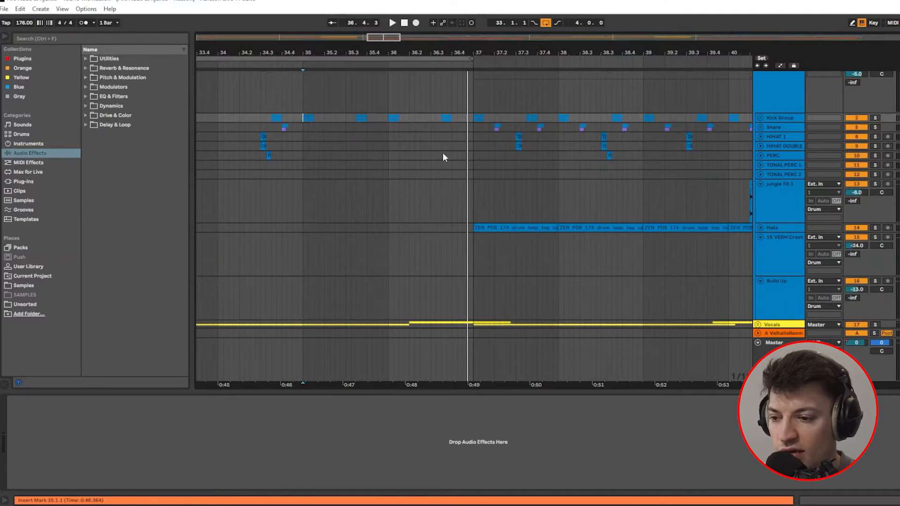
left_click(761, 128)
scroll(333, 213, "down", 2)
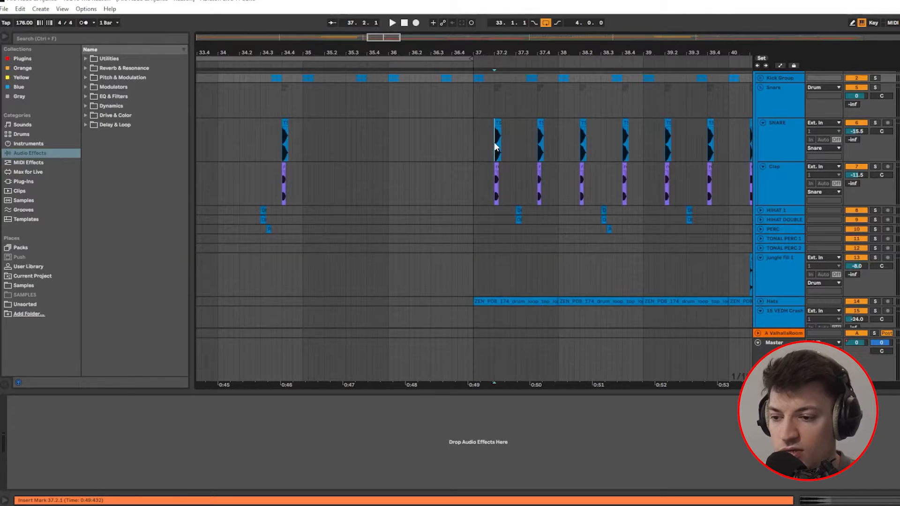
Audition the SNARE layer in solo from 37.2.1
left_click(495, 149)
key("space")
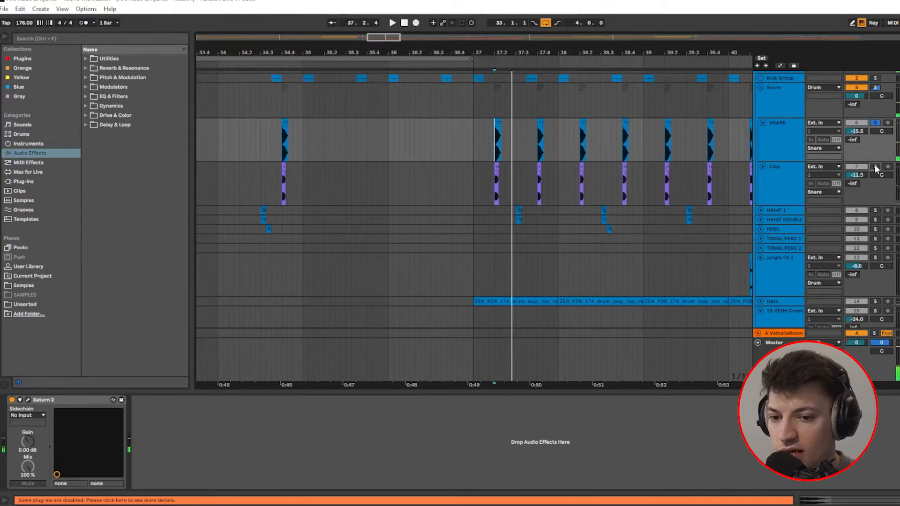
key("space")
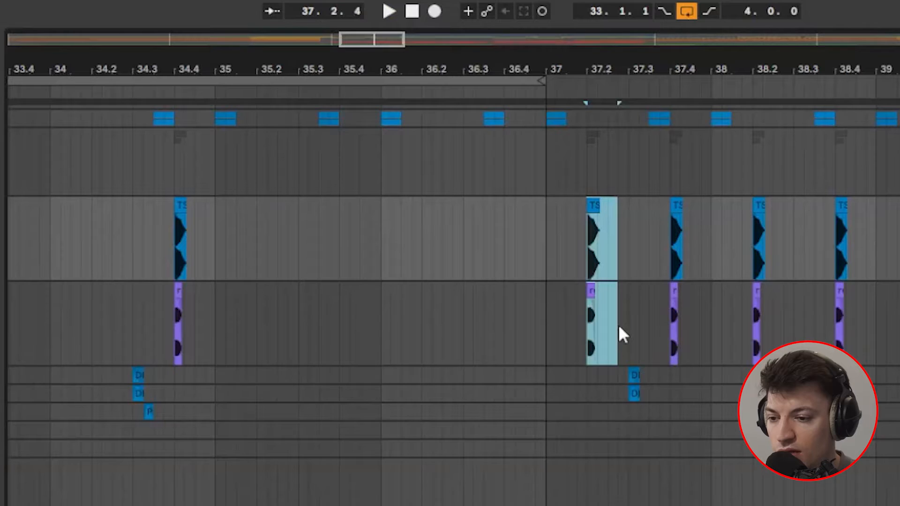
Copy the snare and clap hit from 37.2.1 to beats 2 and 4 of bars 35 and 36, and play it back
left_click_drag(511, 185, 507, 186)
left_click_drag(611, 327, 611, 327)
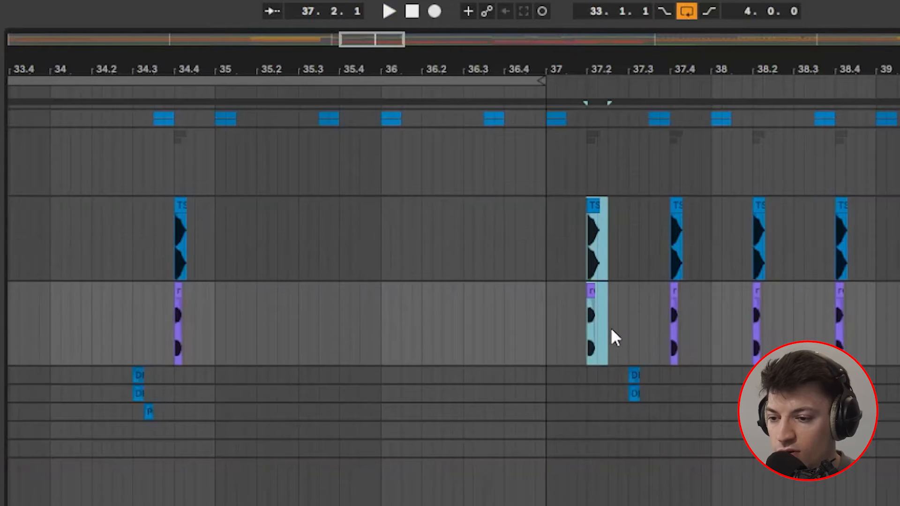
left_click(257, 243)
key("ctrl+v")
key("ctrl+v")
key("ctrl+v")
key("ctrl+v")
scroll(531, 343, "up", 2)
key("space")
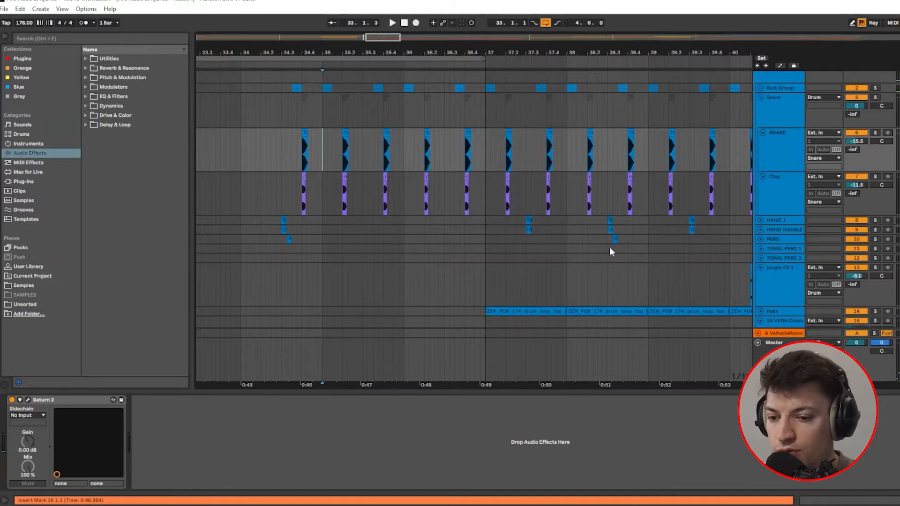
Unfold the HIHAT 1 and HIHAT DOUBLE tracks to show their clips
scroll(472, 227, "down", 1)
left_click(760, 220)
left_click(759, 211)
scroll(500, 253, "down", 3)
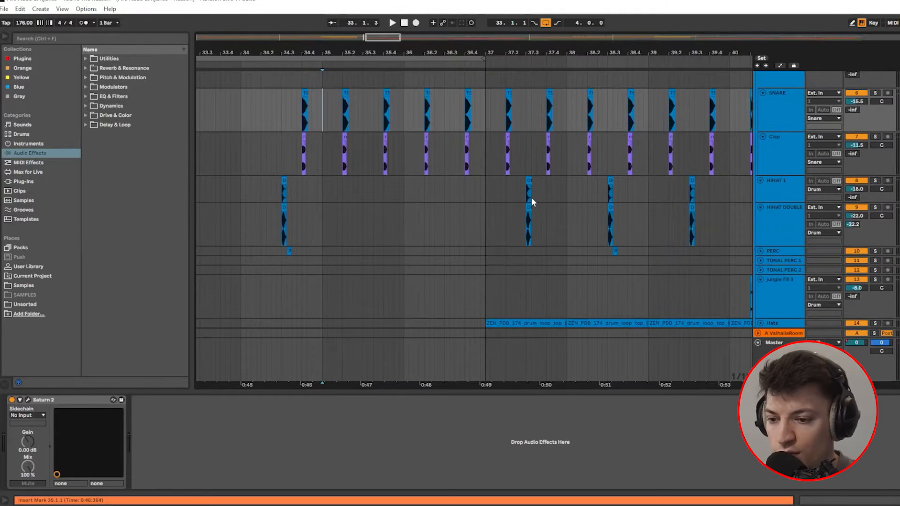
Copy the HIHAT 1 and HIHAT DOUBLE clips from 37.3.1 to 35.3.1 and 36.3.1, and play from bar 35
left_click_drag(526, 195, 529, 222)
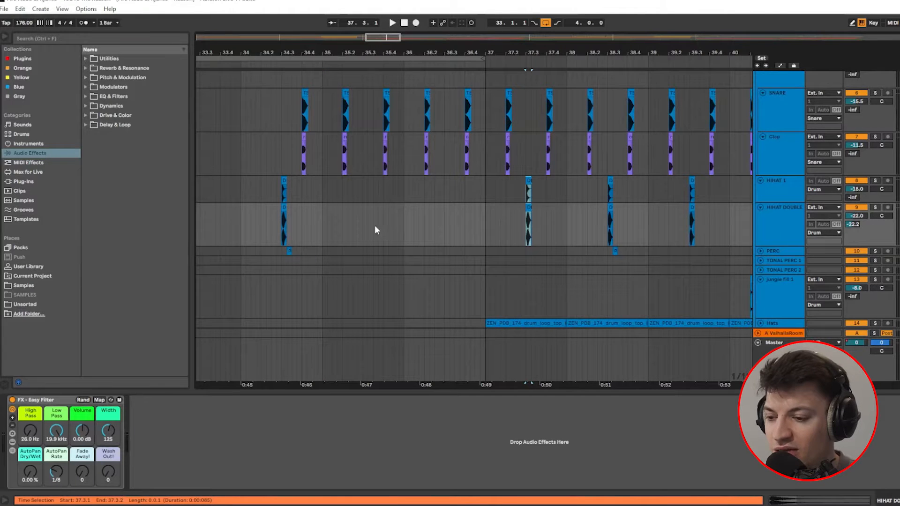
left_click(362, 195)
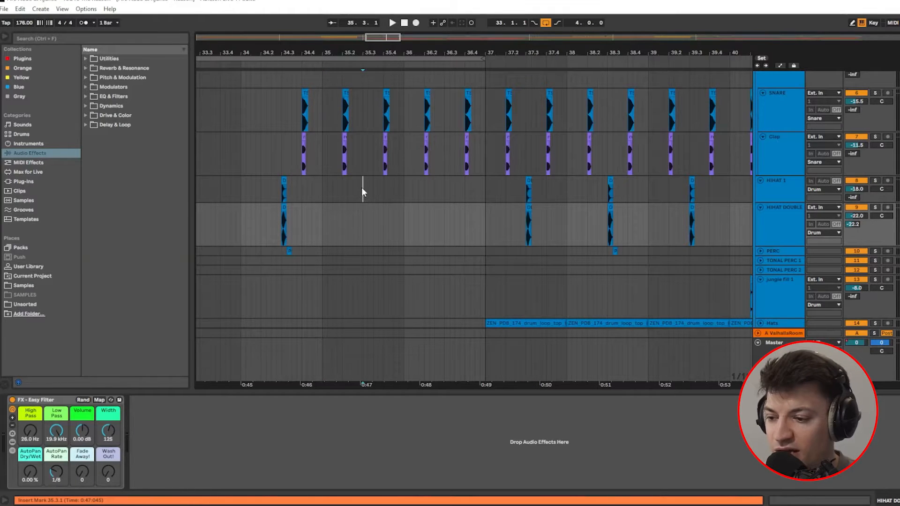
scroll(347, 182, "up", 2)
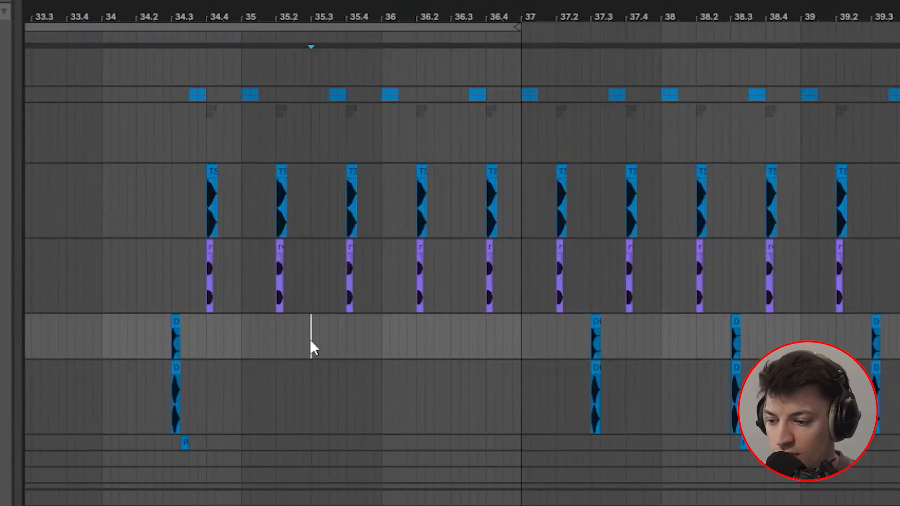
key("ctrl+v")
left_click(449, 338)
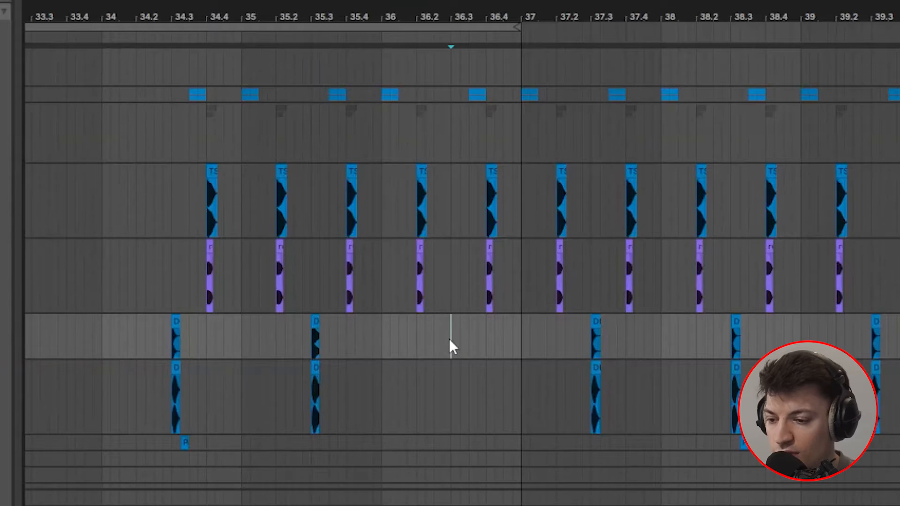
key("ctrl+v")
left_click(240, 126)
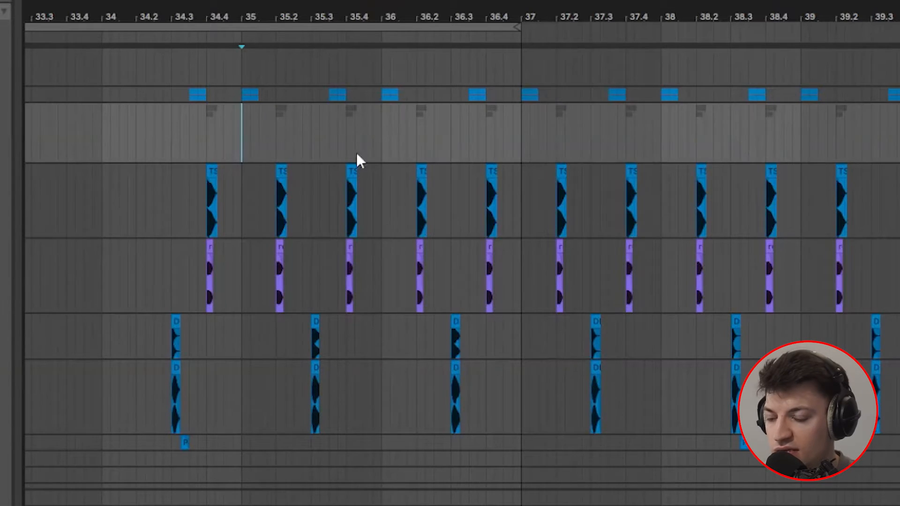
key("space")
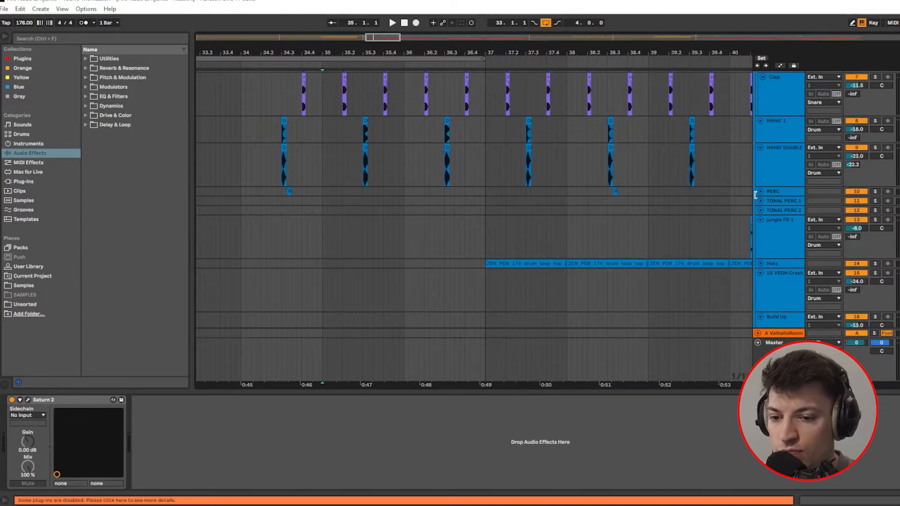
Unfold the PERC track, copy its bar 38 hit to the third beat of bar 36, and play it back
left_click(760, 191)
left_click(614, 222)
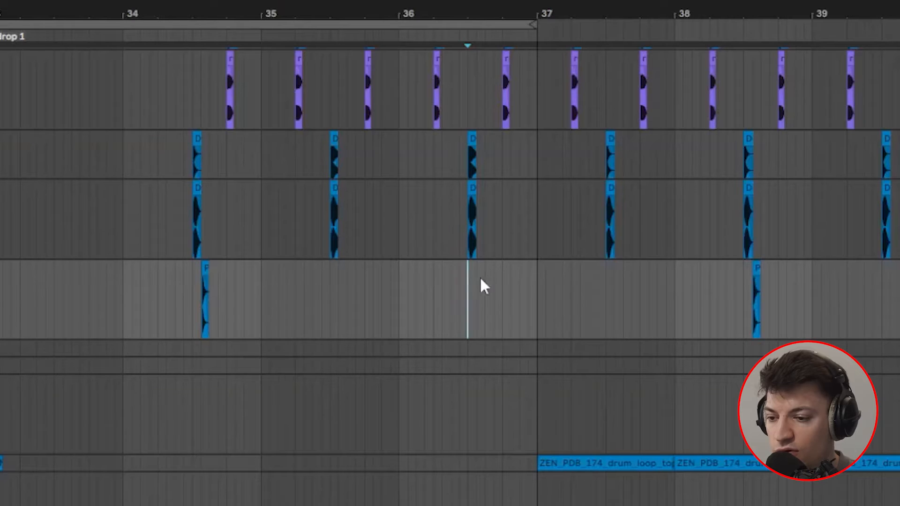
key("ctrl+v")
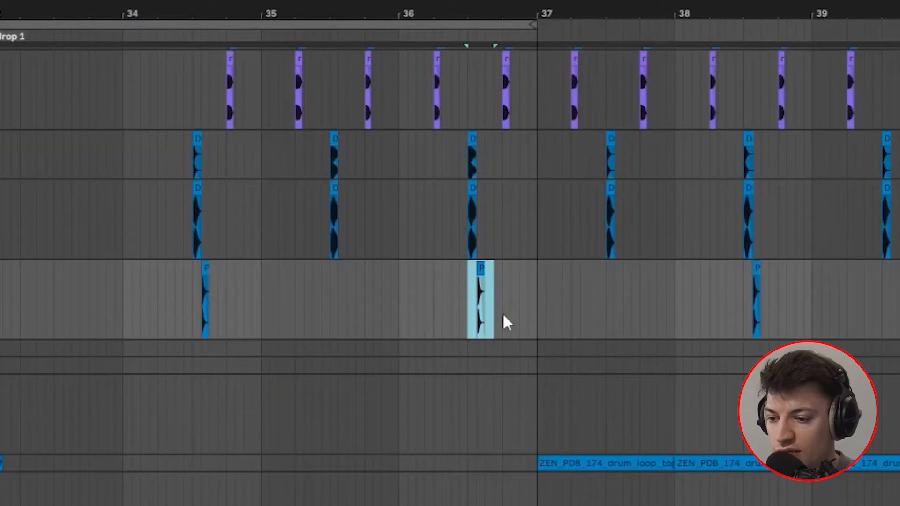
left_click(403, 286)
key("space")
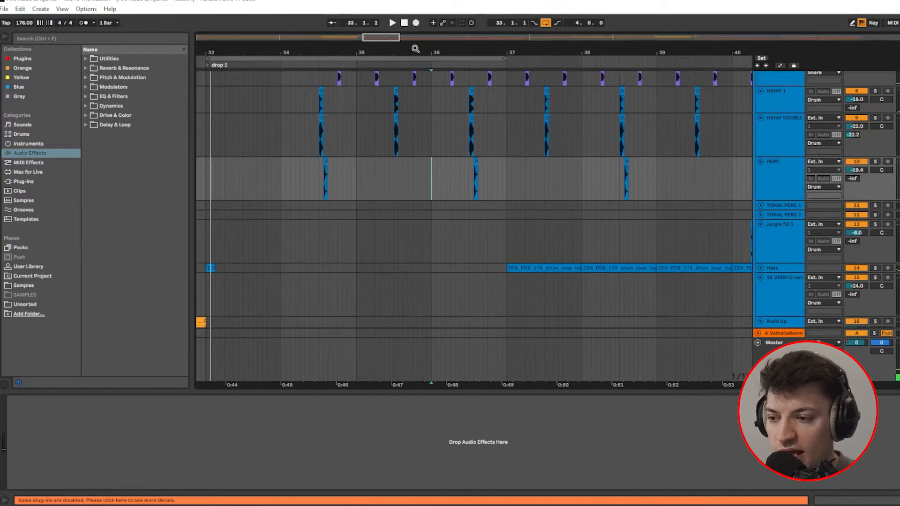
Unfold the Hats track and copy its one-bar top loop from bar 37 to bar 35
left_click(760, 267)
left_click_drag(510, 297, 583, 299)
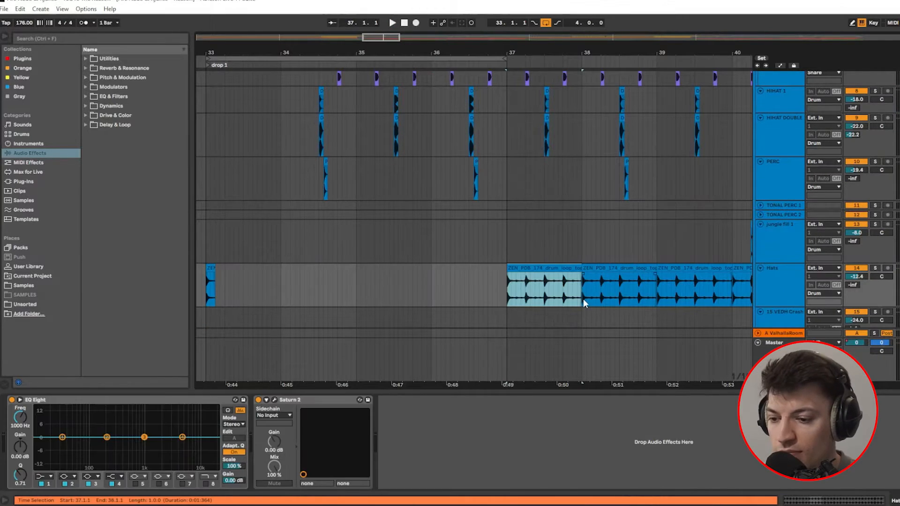
left_click(358, 279)
key("ctrl+v")
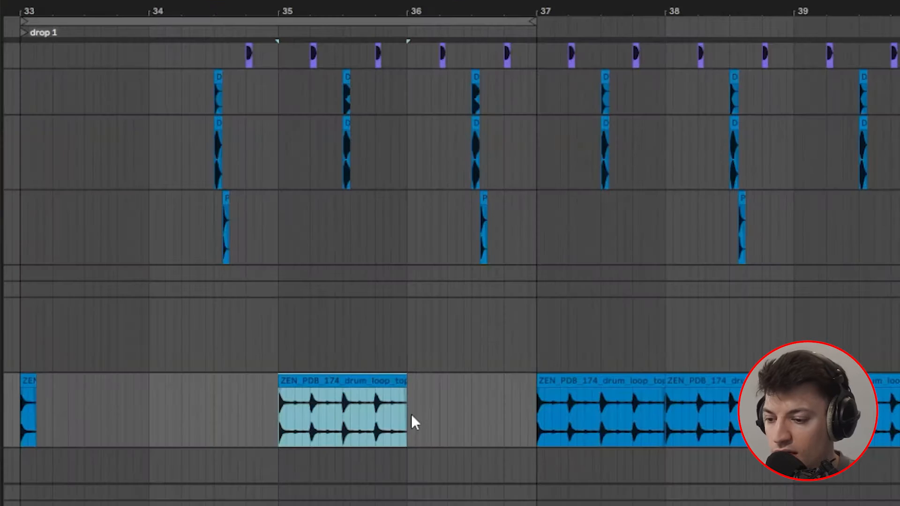
Paste the one-bar top loop into bar 36 on the Hats track and play the drums from bar 35
left_click(432, 287)
key("ctrl+v")
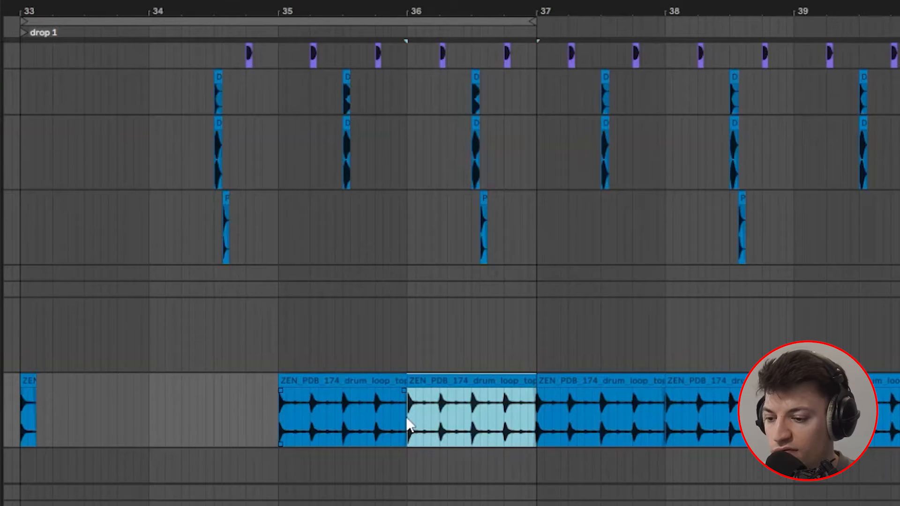
mouse_move(276, 416)
left_mouse_down()
mouse_move(431, 416)
mouse_move(416, 407)
left_mouse_up()
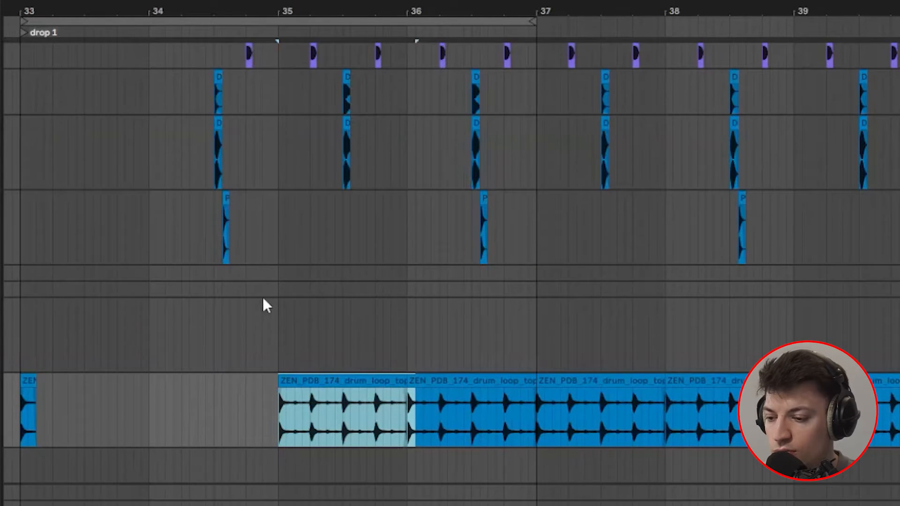
left_click(278, 290)
key("space")
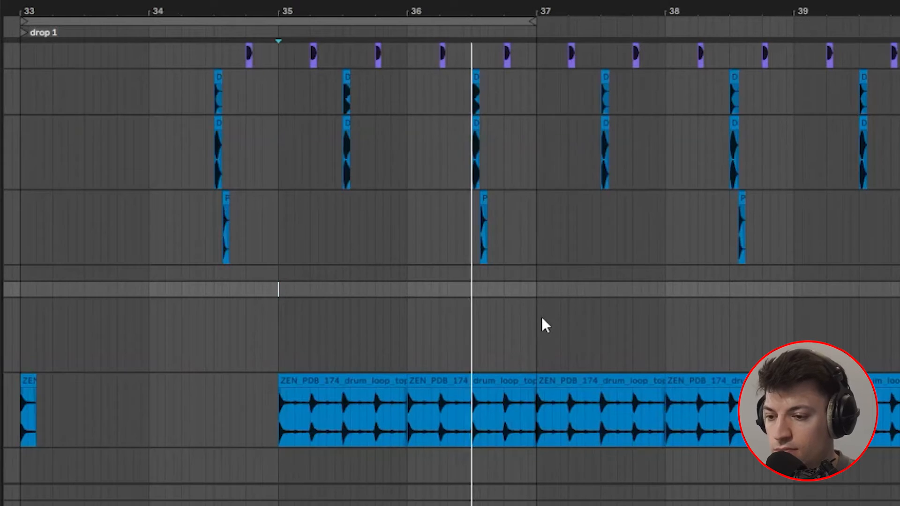
Examine the kick, snare, clap, hi-hat, percussion and Hats loop clips that make up the pattern through bar 36
scroll(326, 350, "up", 3)
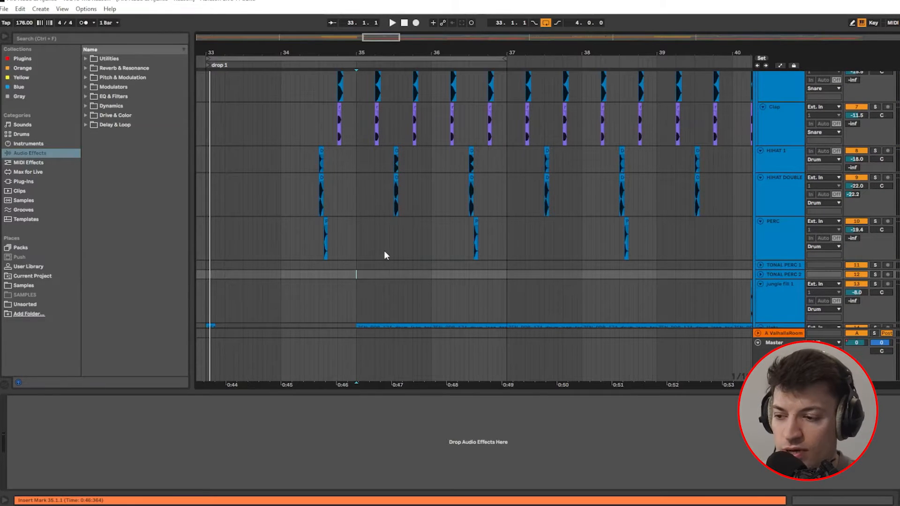
scroll(377, 254, "up", 5)
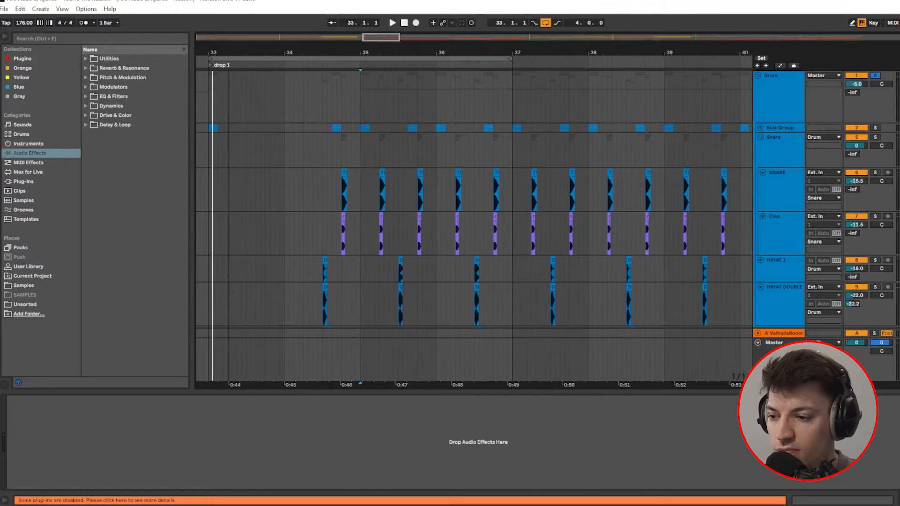
scroll(328, 156, "down", 1)
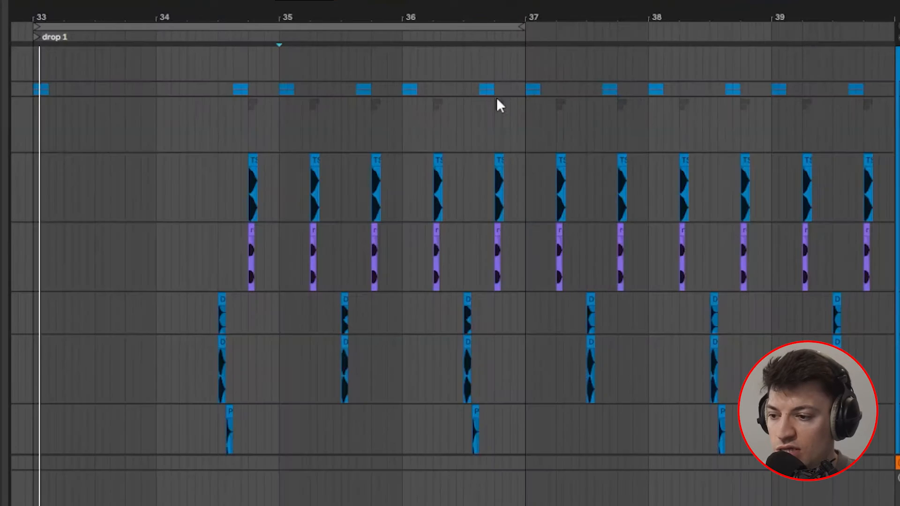
left_click_drag(477, 89, 523, 90)
left_click_drag(233, 89, 279, 90)
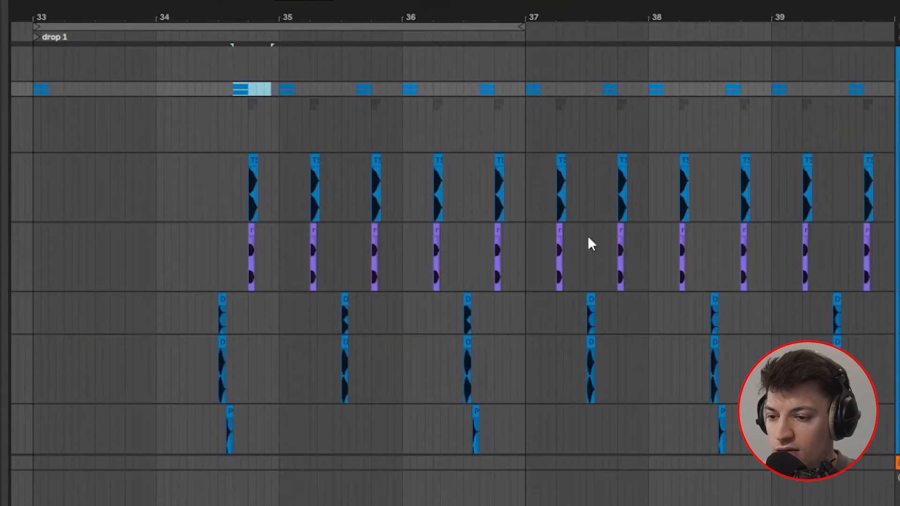
left_click_drag(493, 188, 507, 267)
left_click_drag(250, 206, 263, 218)
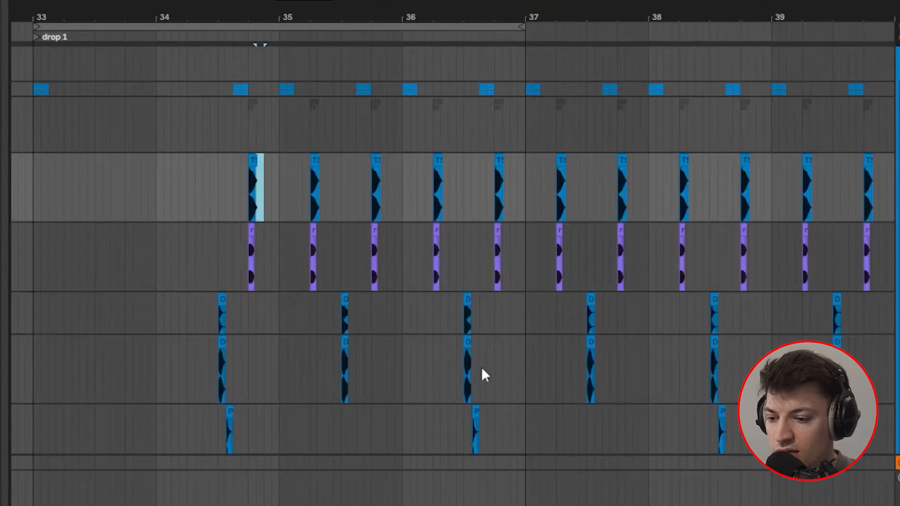
scroll(485, 375, "down", 3)
left_click(469, 255)
mouse_move(462, 258)
left_mouse_down()
mouse_move(472, 258)
mouse_move(462, 258)
left_mouse_up()
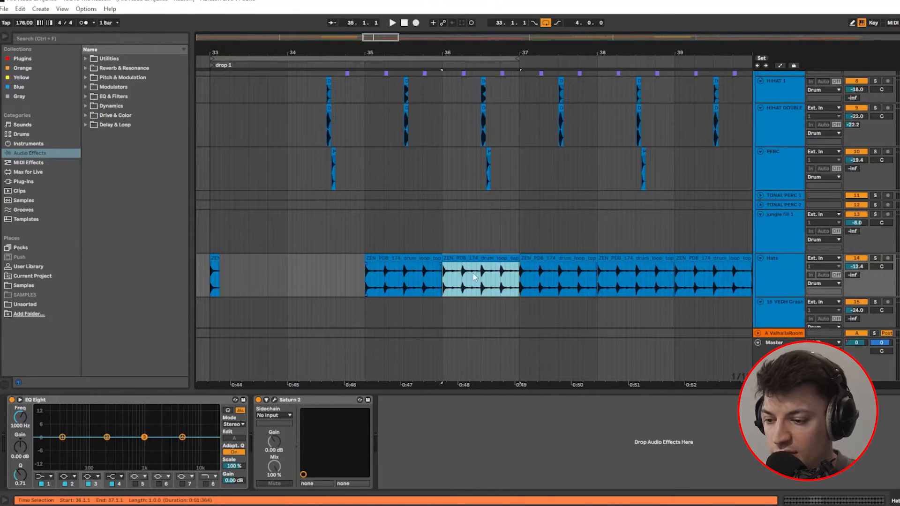
Play the full drum pattern from bar 33 and inspect where the Hats loop starts at bars 35 and 33
scroll(311, 238, "up", 5)
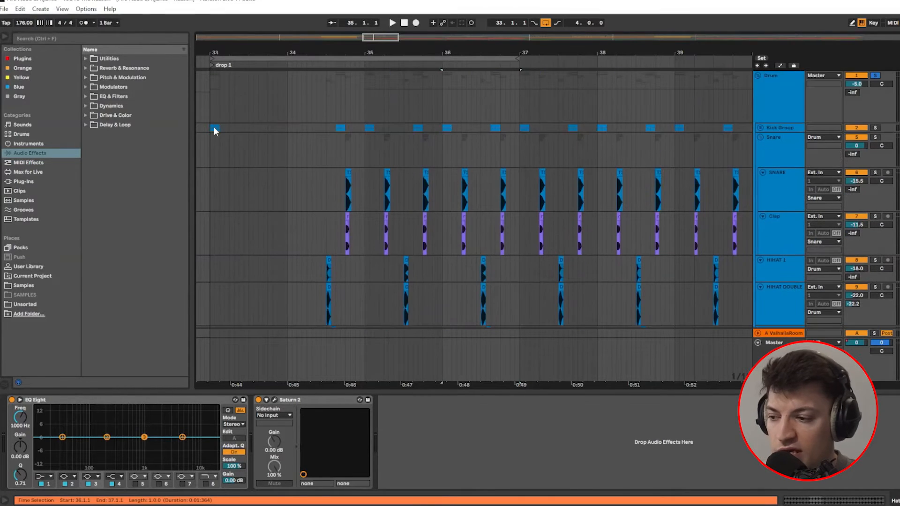
left_click(209, 108)
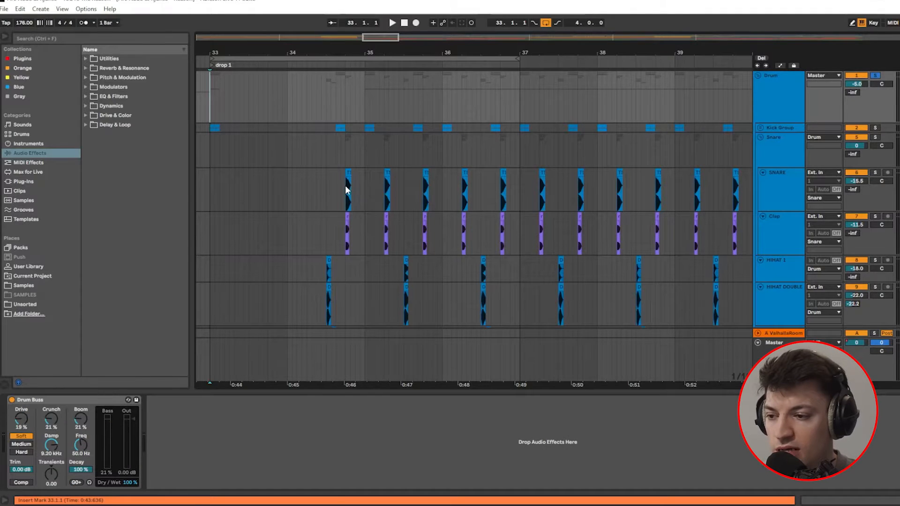
key("space")
scroll(181, 238, "down", 3)
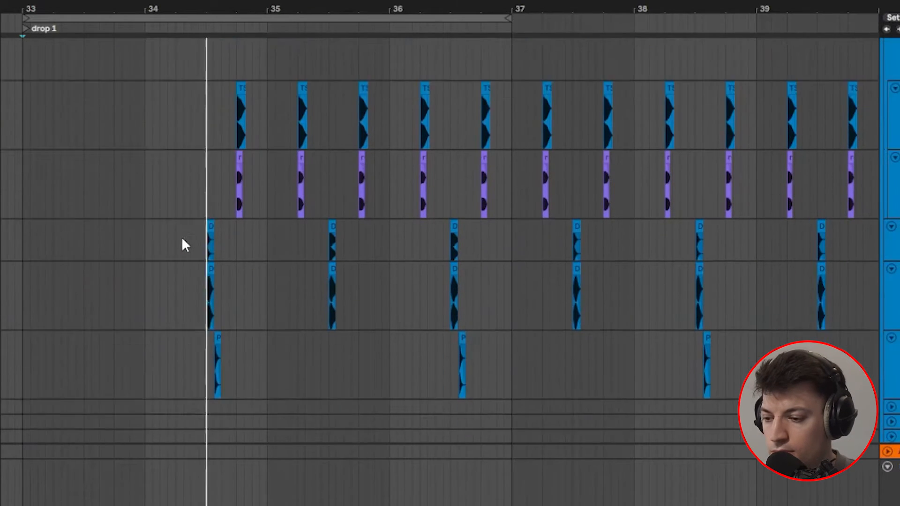
scroll(183, 238, "up", 3)
scroll(185, 238, "down", 6)
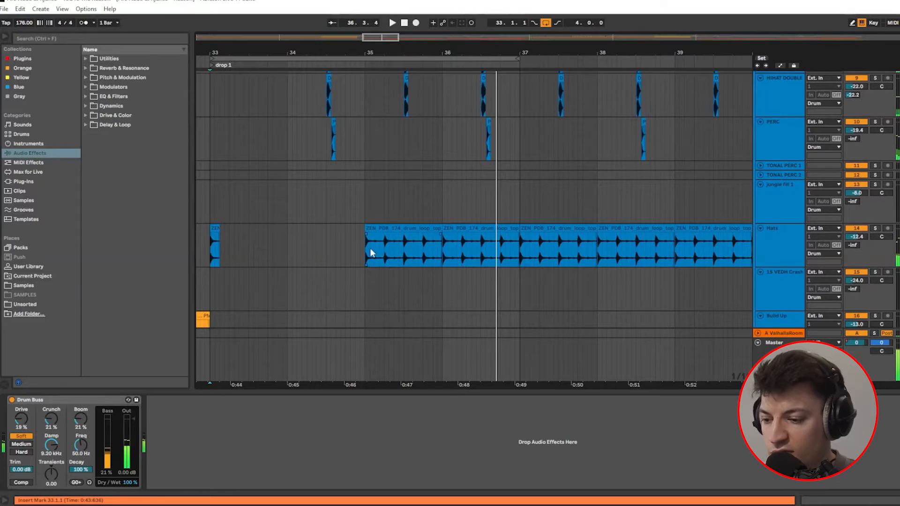
left_click_drag(366, 248, 372, 248)
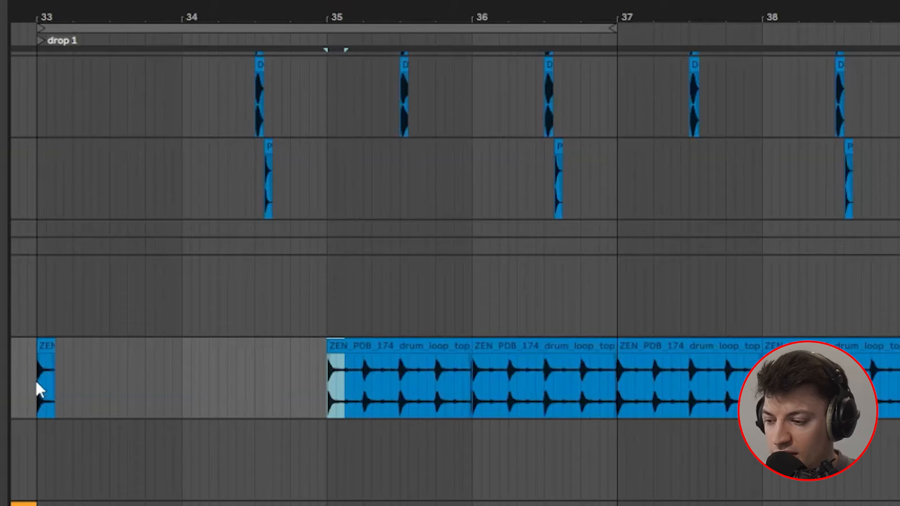
left_click(37, 389)
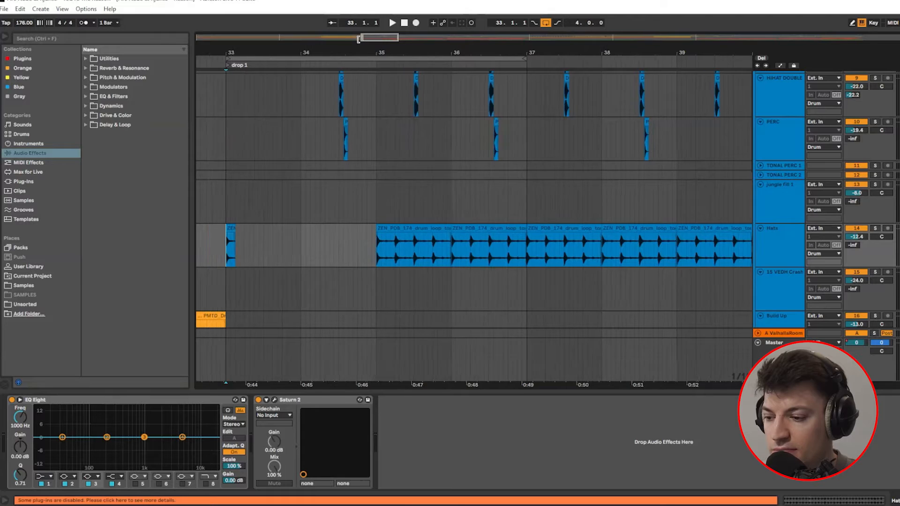
Compare the bars 35–36 drum pattern with the snare fill in bar 40 and play from bar 40
scroll(449, 163, "up", 4)
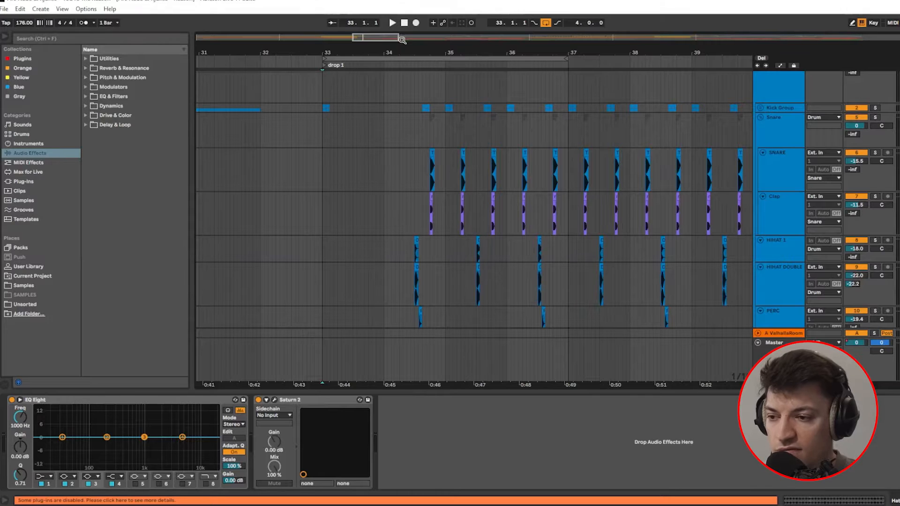
left_click_drag(396, 39, 413, 38)
left_click_drag(385, 105, 478, 307)
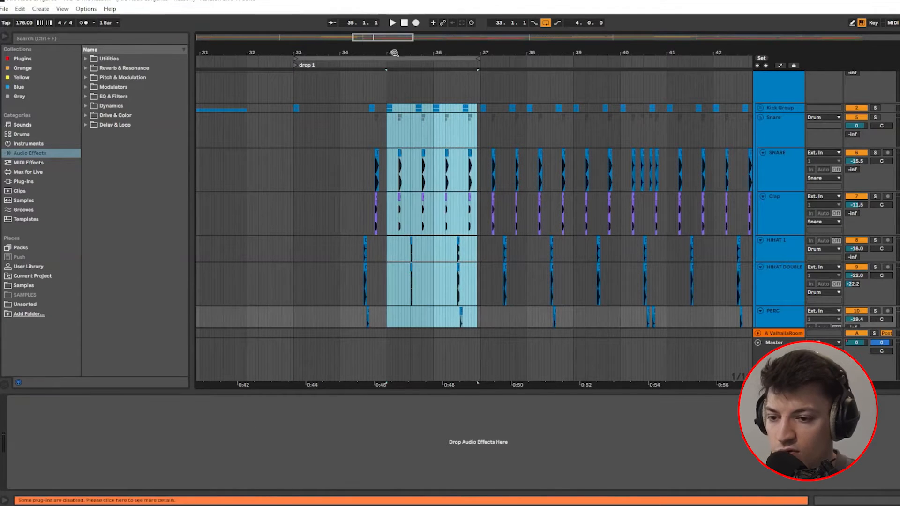
left_click_drag(412, 38, 451, 38)
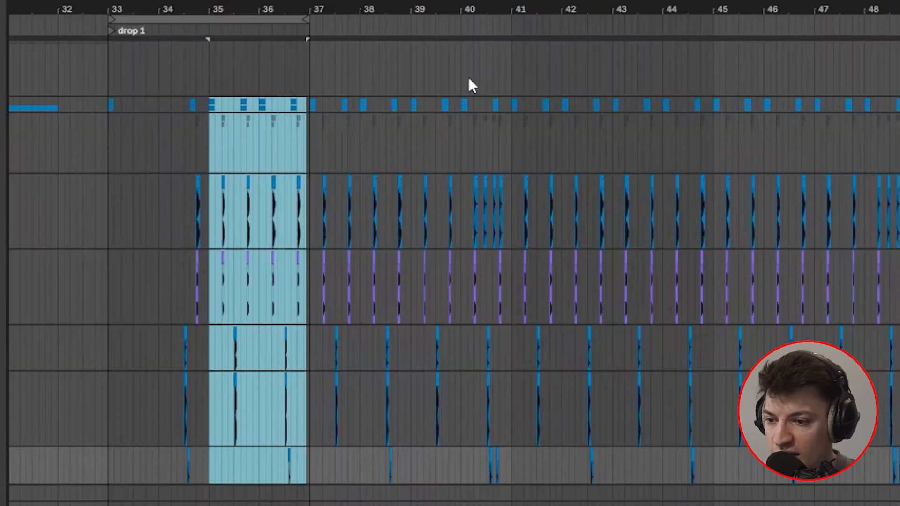
left_click_drag(462, 95, 482, 248)
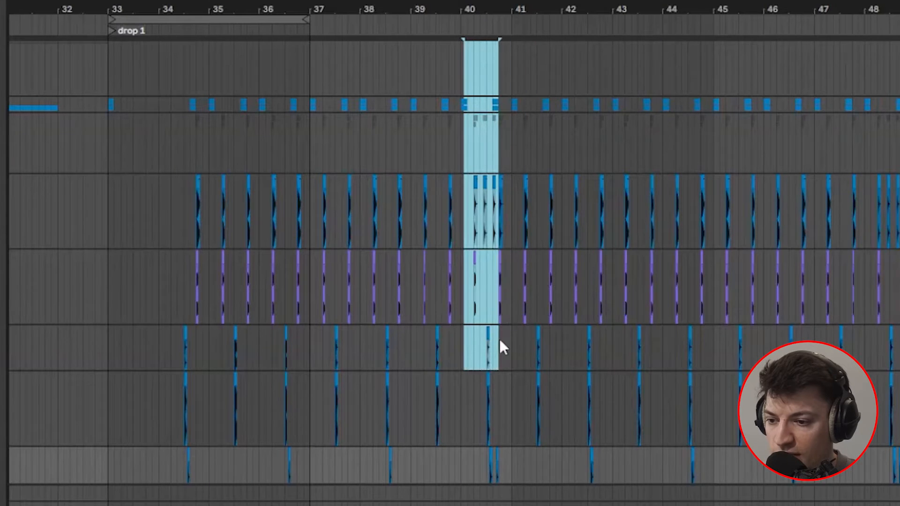
left_click(461, 61)
key("space")
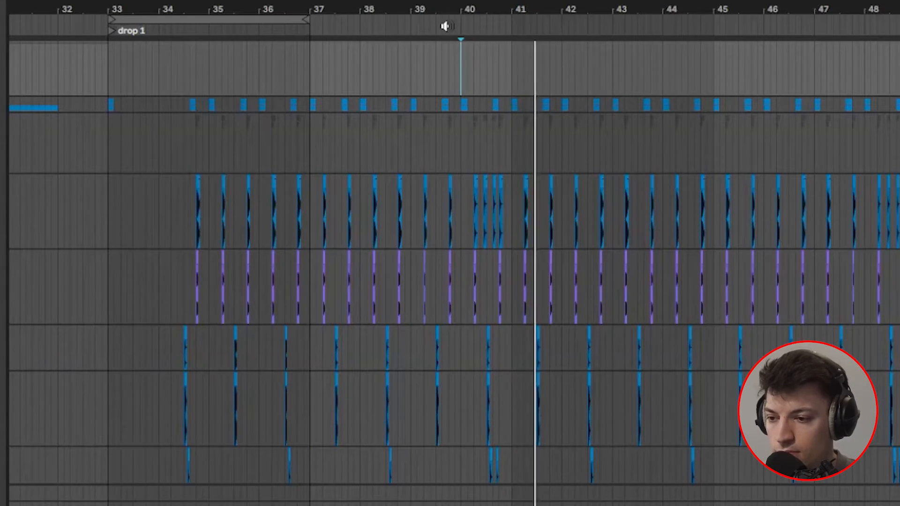
Locate the jungle fill 1 clip in bar 40 and play the drum fill again from the start of that bar
left_click(301, 278)
key("space")
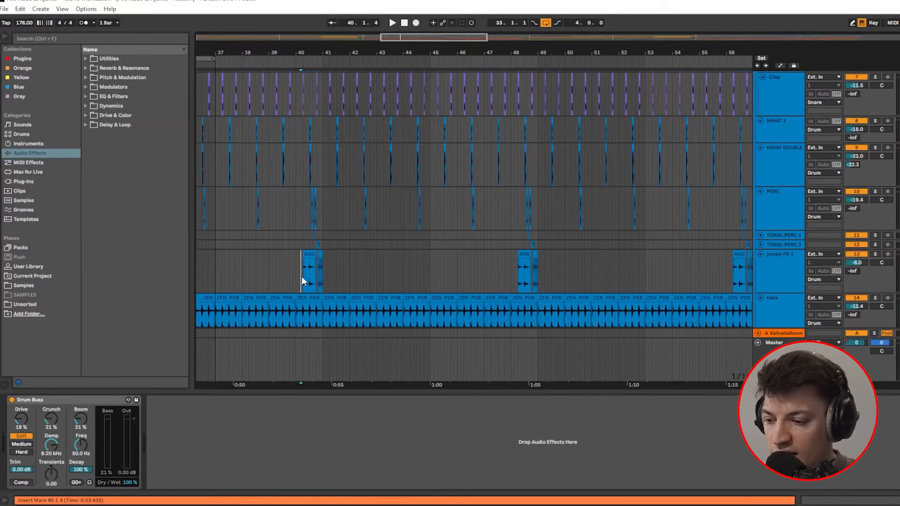
left_click(302, 276)
scroll(319, 249, "up", 1)
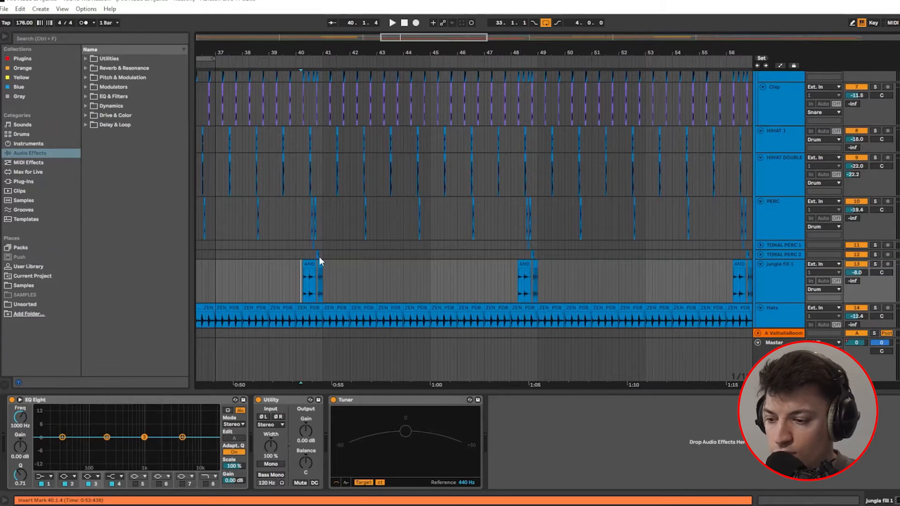
scroll(299, 265, "up", 5)
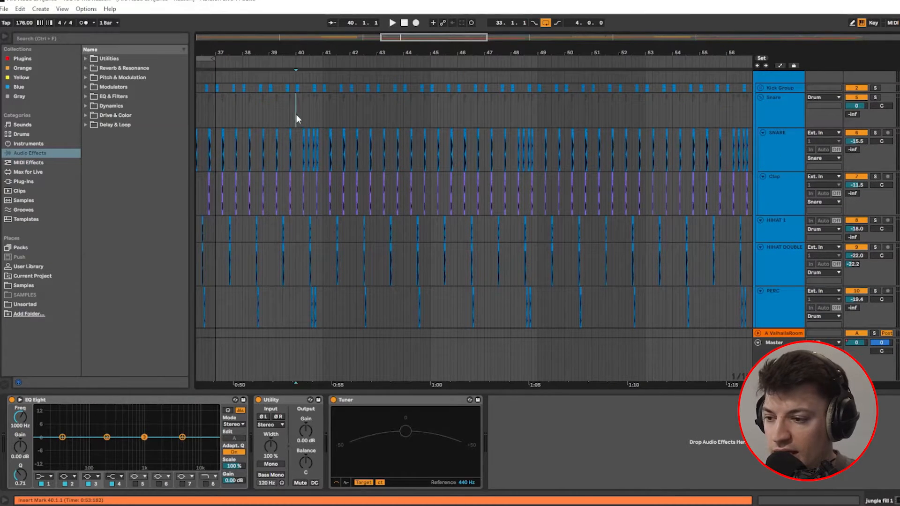
left_click(301, 112)
key("space")
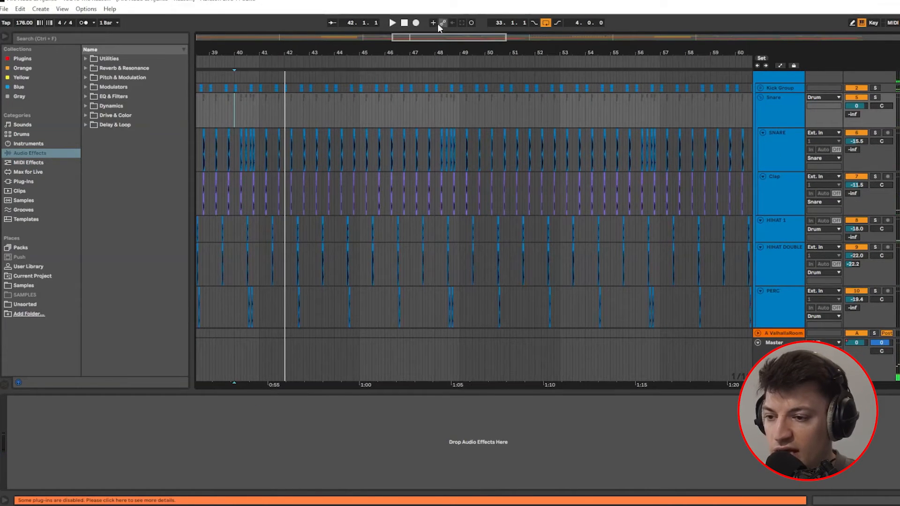
Fold the Drum group, mark out its first four bars of drop 1, and set the playback start to bar 33
left_click_drag(393, 38, 343, 39)
left_click_drag(506, 38, 580, 38)
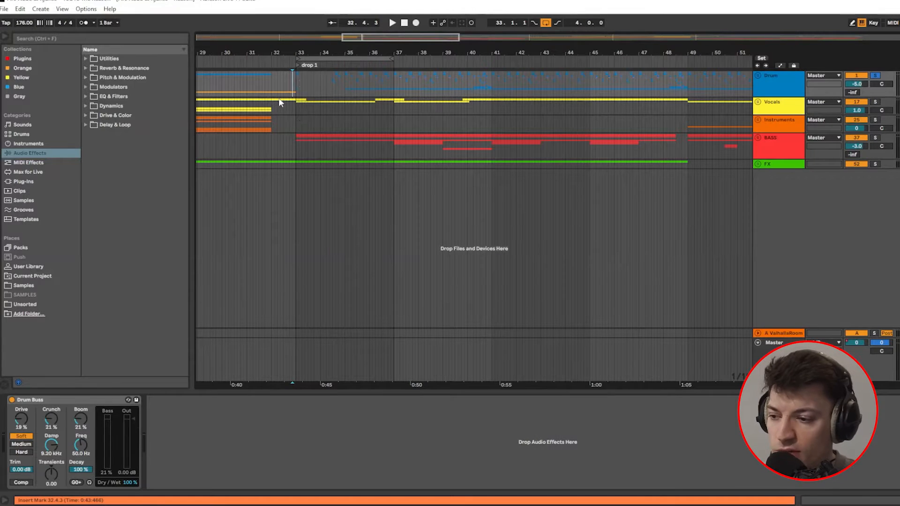
left_click_drag(295, 84, 396, 86)
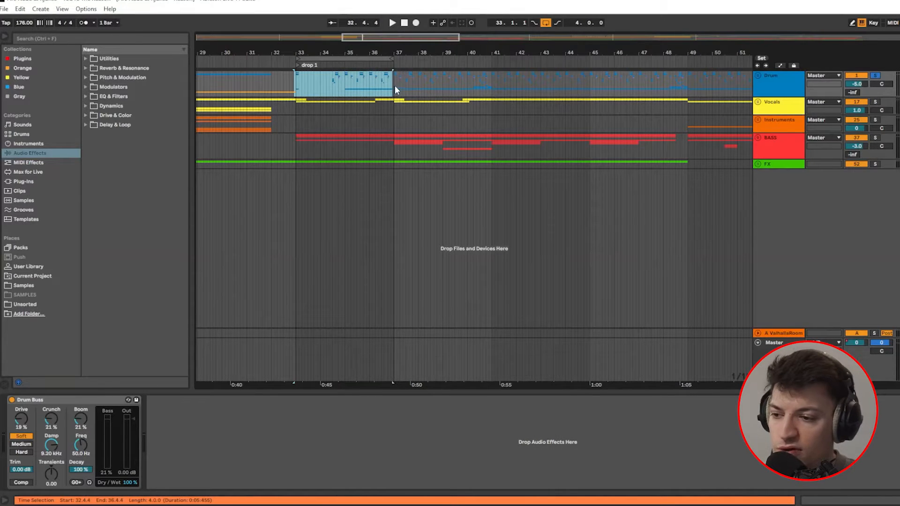
left_click(395, 86)
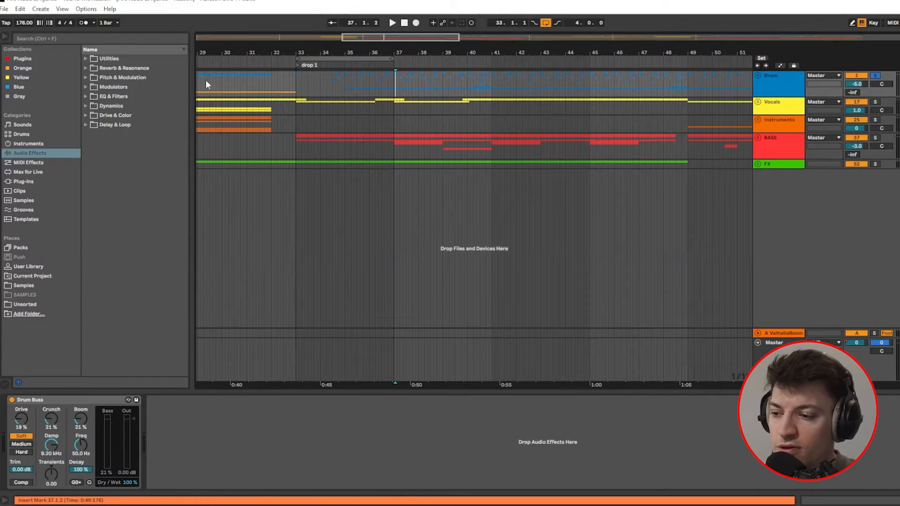
left_click(296, 85)
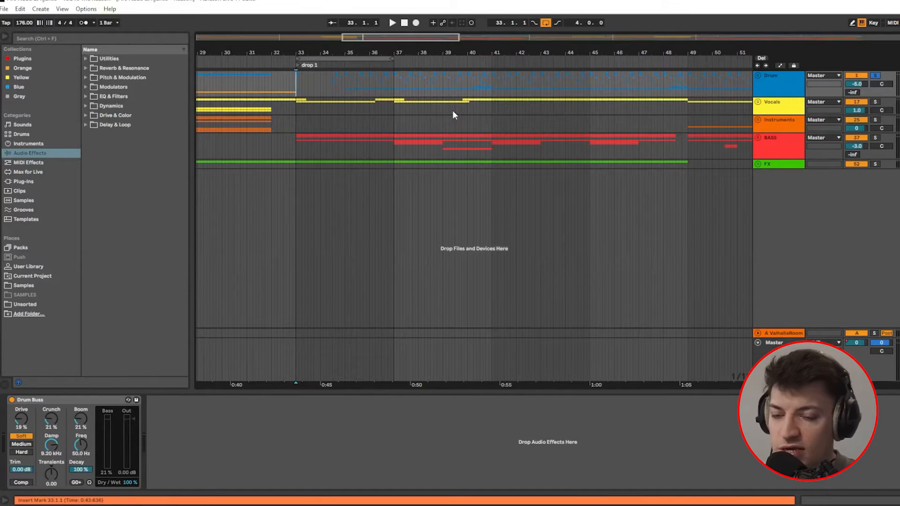
Unfold the BASS group, solo it in place of the Drum group, and set the insert mark at bar 33 on the upper Reese Roller track
left_click(757, 139)
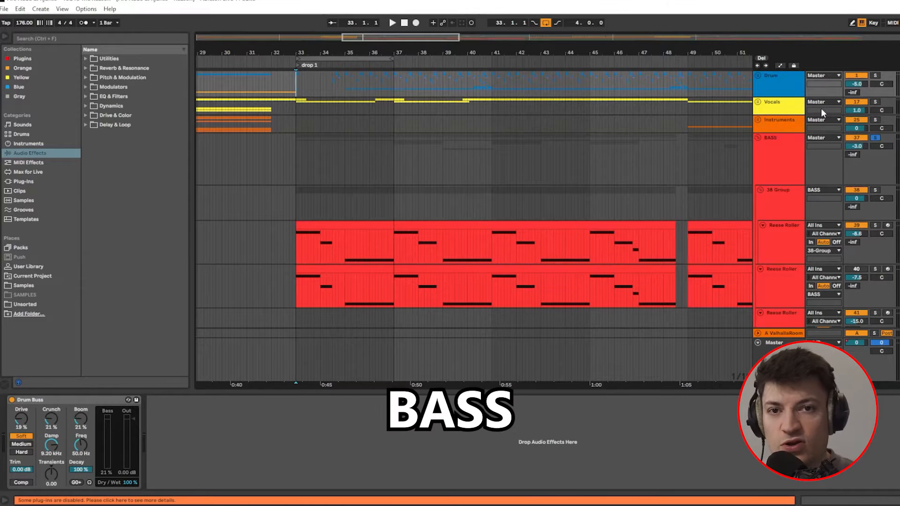
scroll(454, 85, "down", 3)
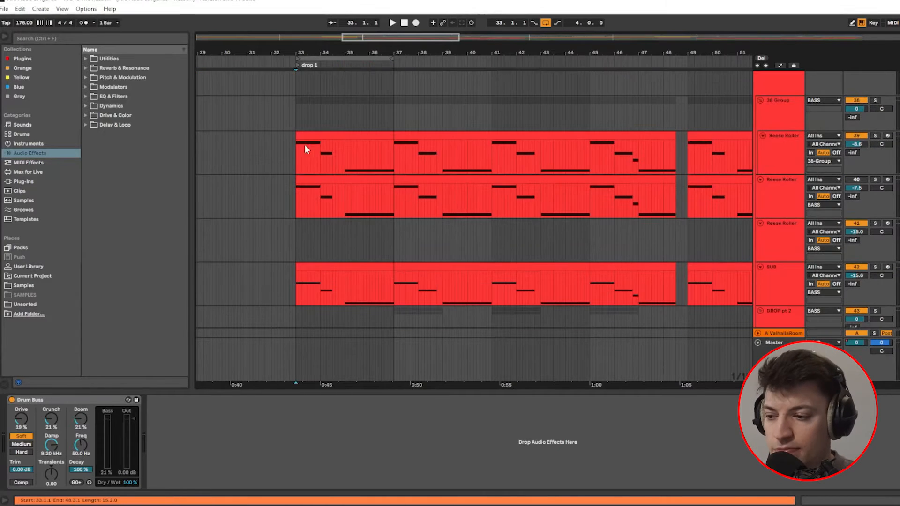
left_click(296, 157)
scroll(477, 174, "up", 4)
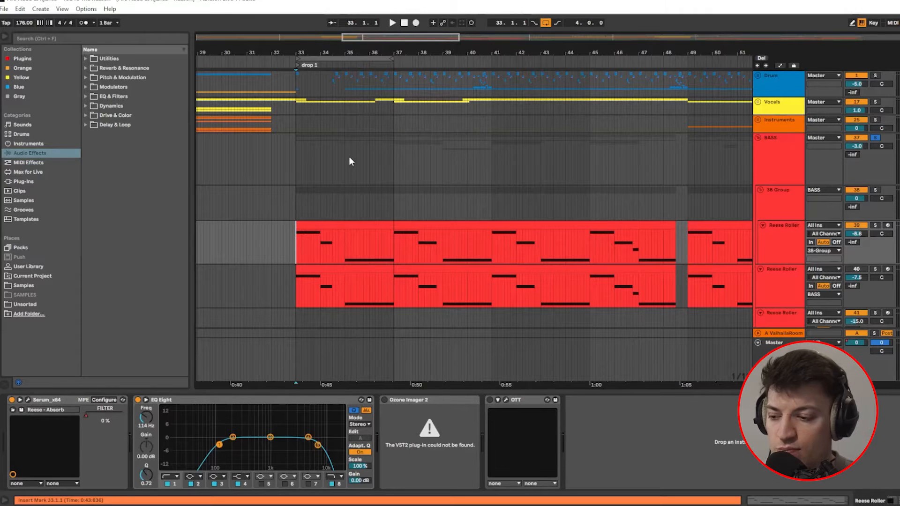
scroll(342, 150, "down", 3)
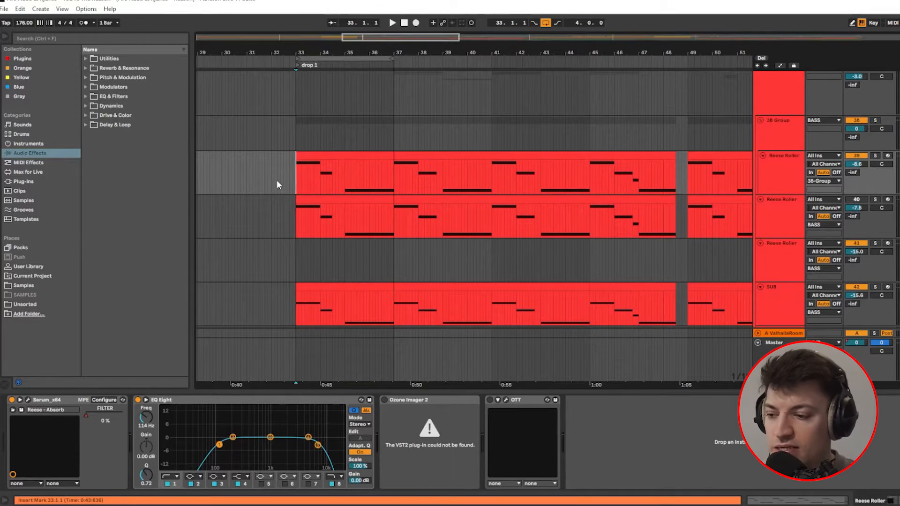
Select the upper Reese Roller track and play the soloed bass group from bar 33
left_click(780, 170)
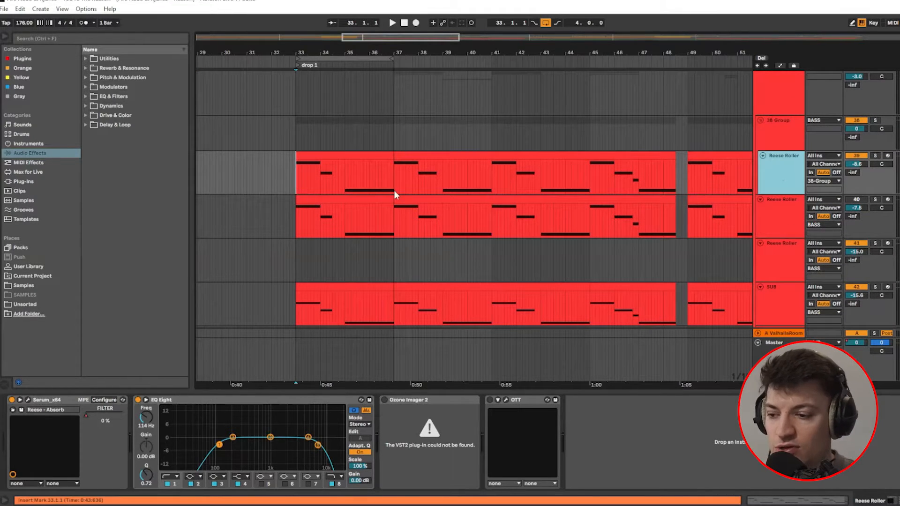
key("space")
scroll(297, 189, "up", 1)
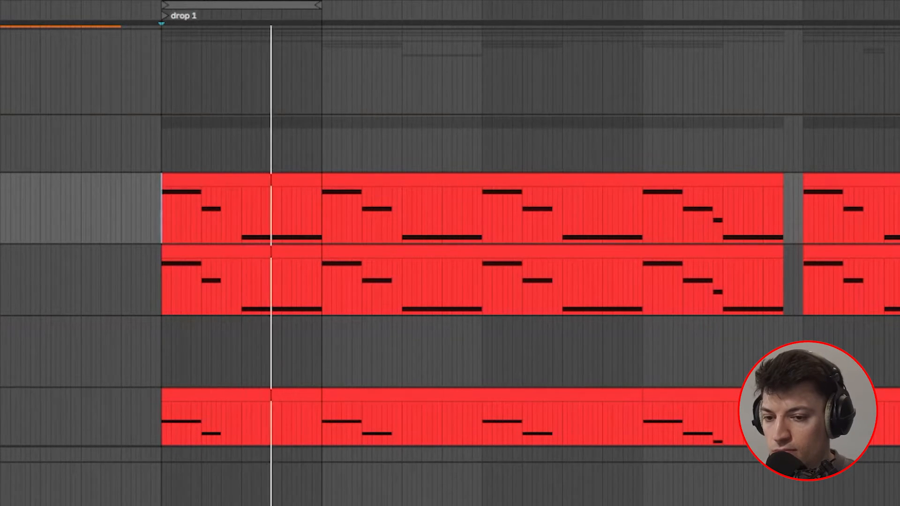
key("space")
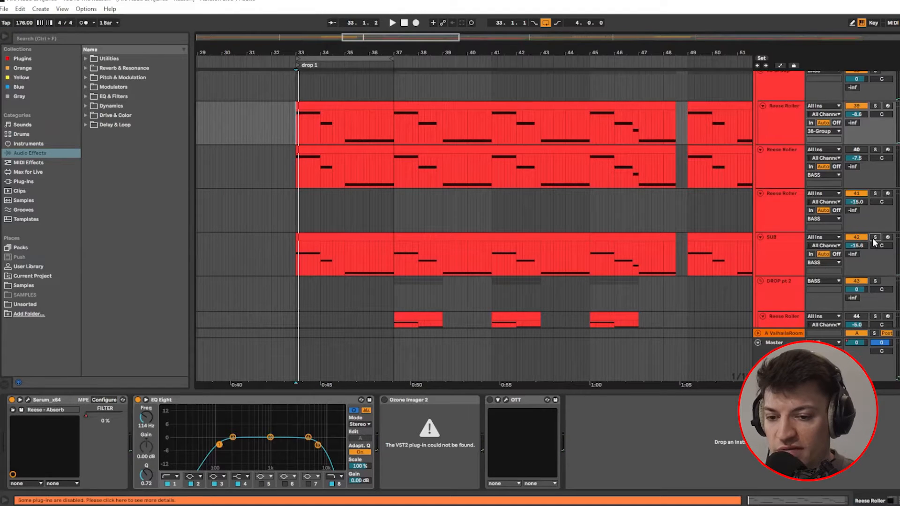
Play the soloed bass layers again from bar 33, stop, and set the insert mark back to the start of that bar
left_click(873, 239)
key("space")
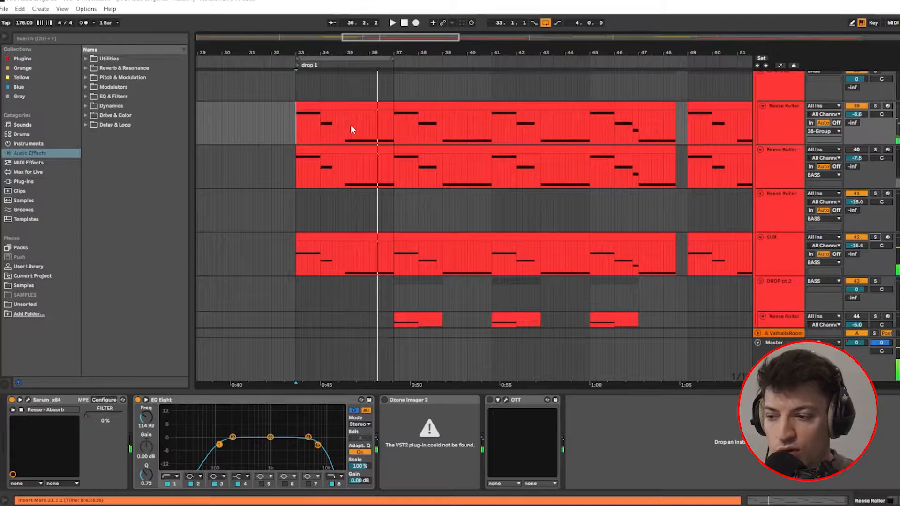
key("space")
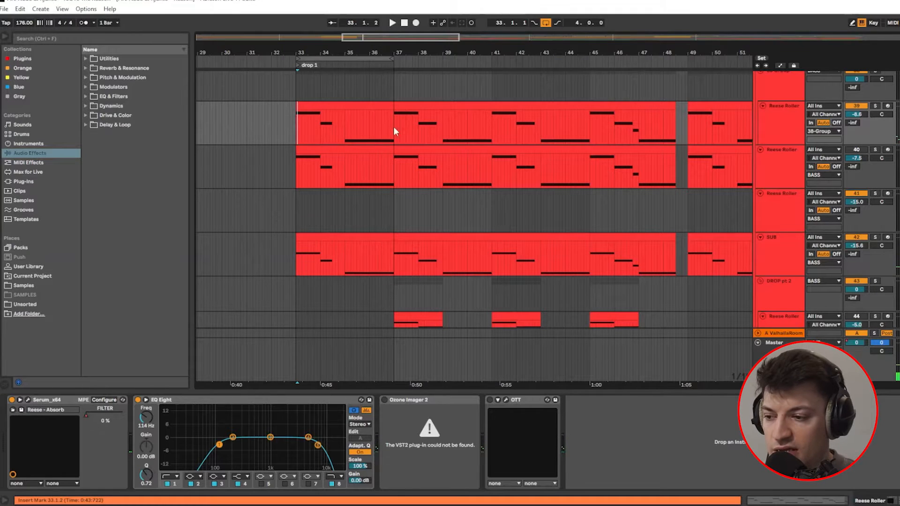
left_click(294, 126)
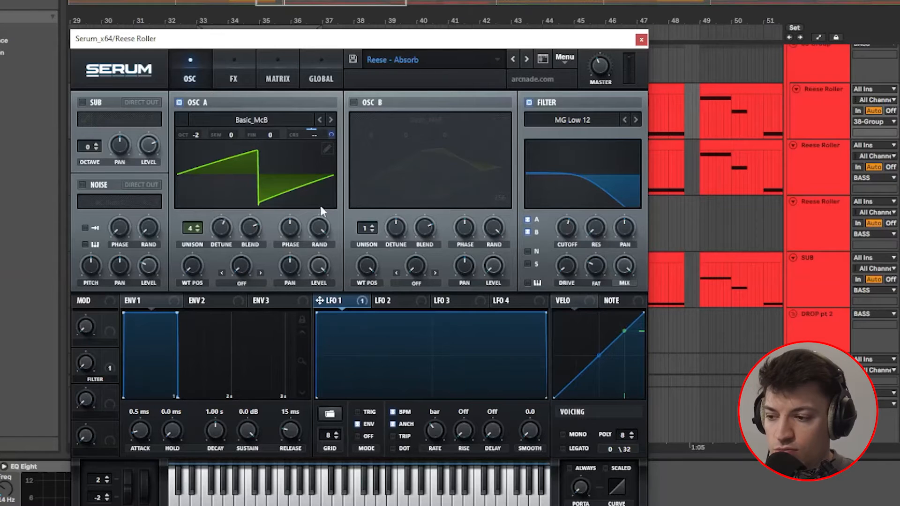
Inspect the Reese patch's Oscillator A wavetable, unison, filter type, cutoff and coarse-pitch modulation in Serum
left_click(252, 121)
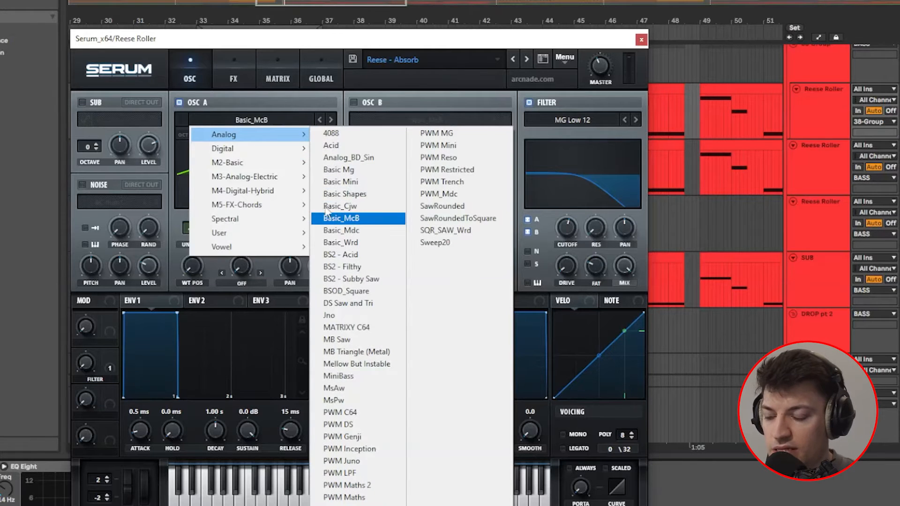
left_click(250, 33)
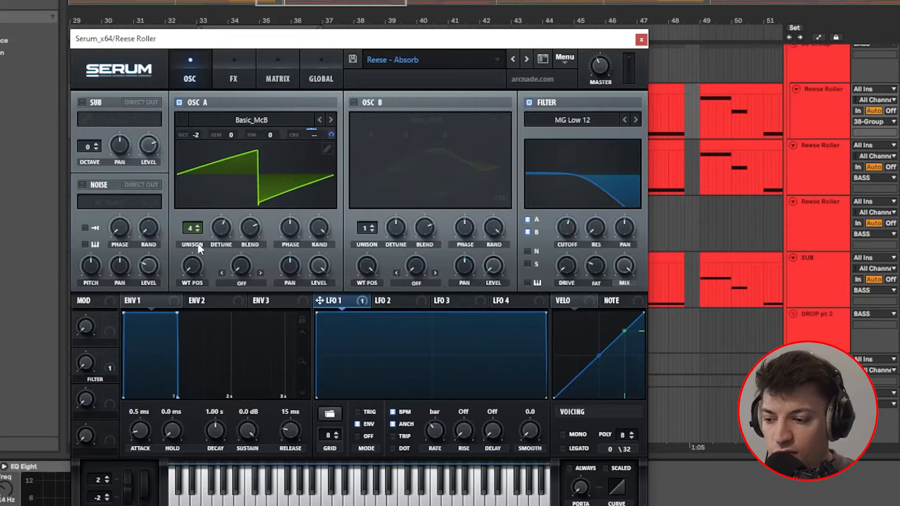
mouse_move(215, 232)
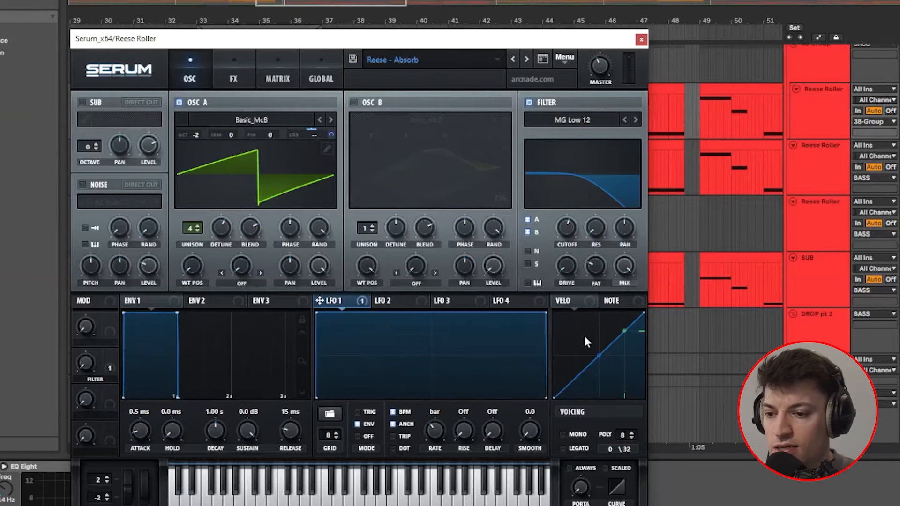
left_click(582, 119)
left_click(558, 120)
mouse_move(567, 232)
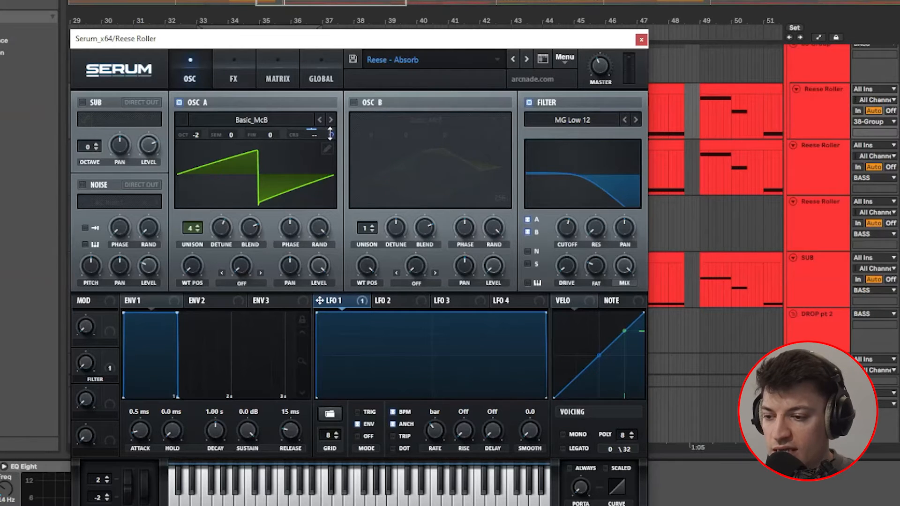
mouse_move(330, 135)
left_click_drag(330, 134, 330, 135)
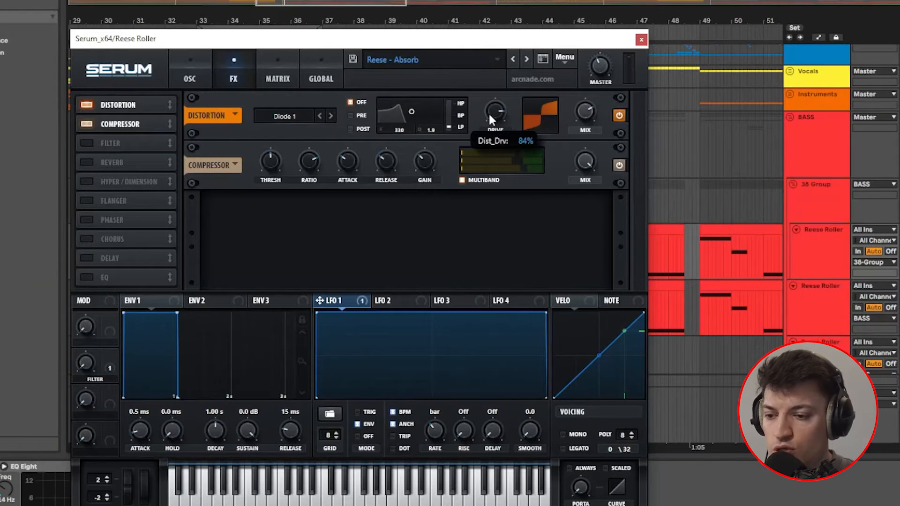
Review the Reese patch's distortion and multiband compressor settings, and turn the two effects back on one at a time during playback to compare the sound
mouse_move(581, 113)
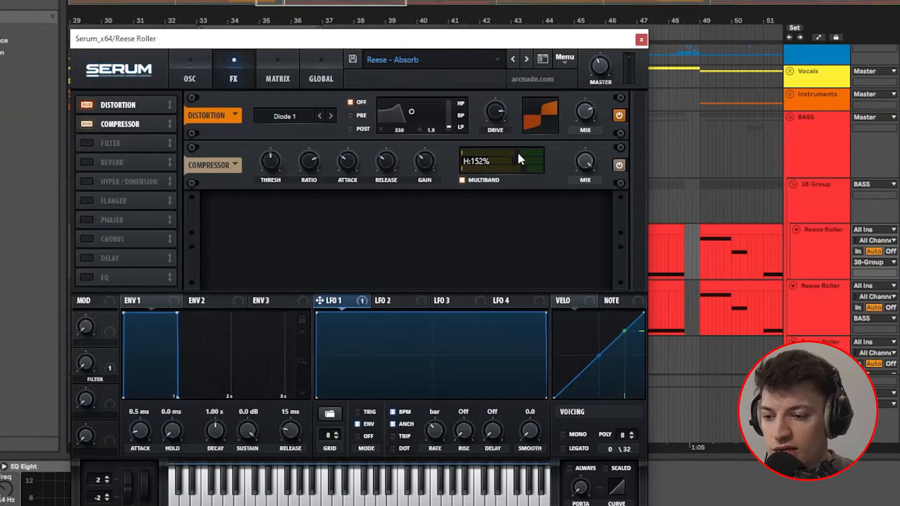
mouse_move(420, 166)
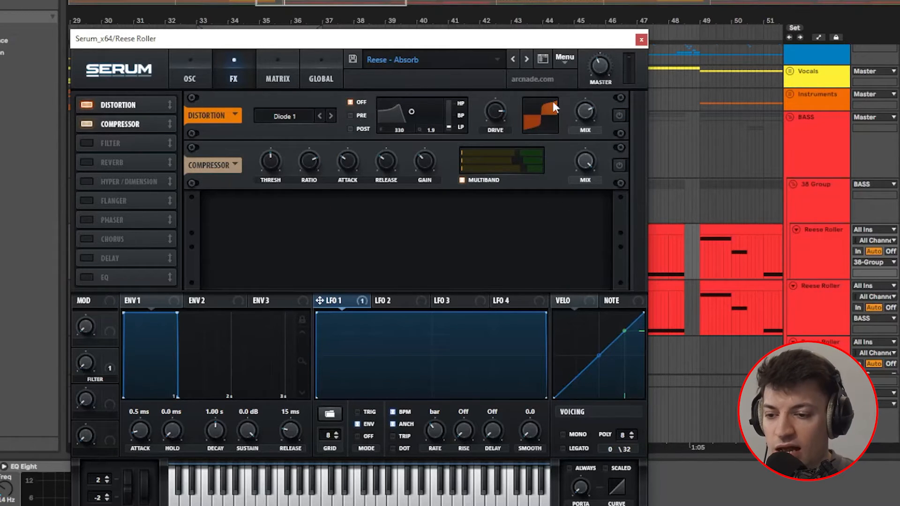
left_click(619, 115)
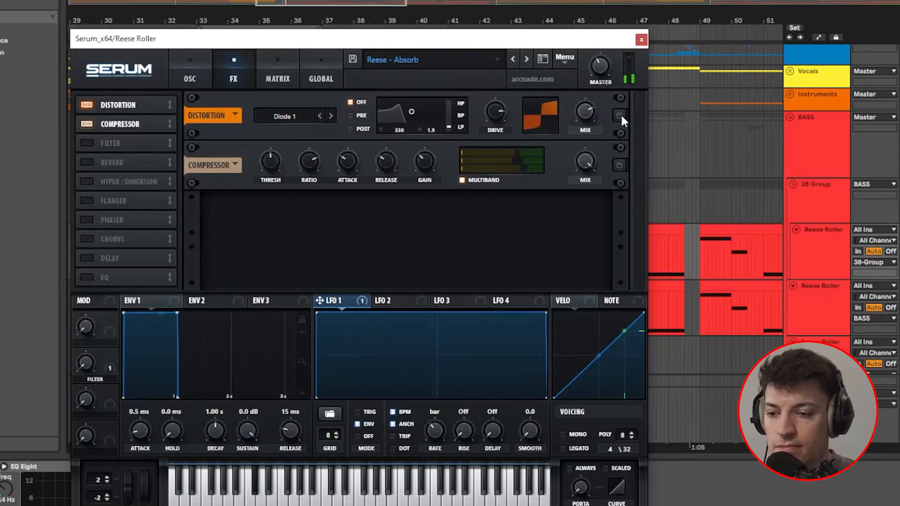
left_click(618, 165)
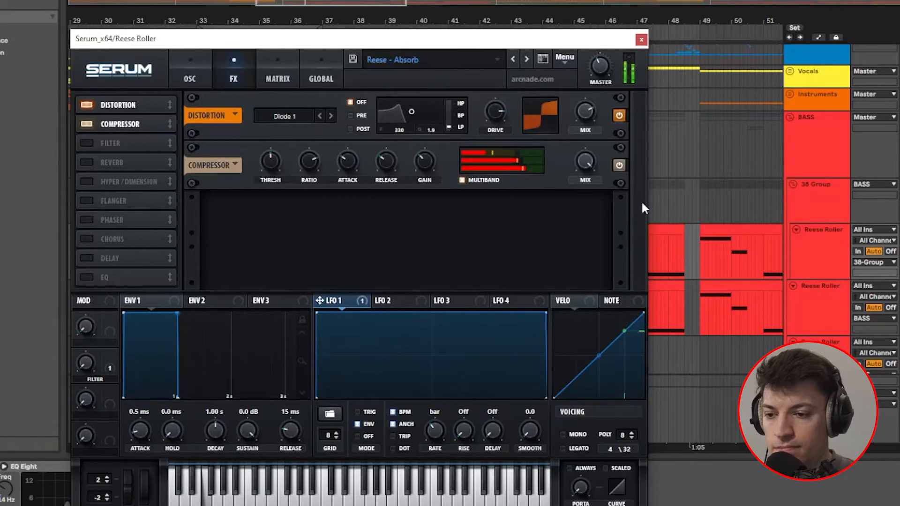
Look over the Reese patch's oscillator and effects pages once more and close the synth window
left_click(185, 63)
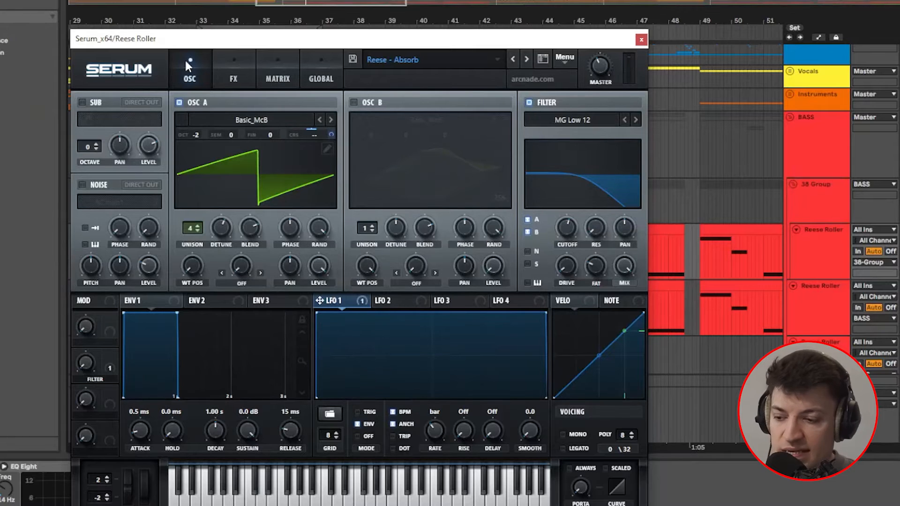
left_click(242, 75)
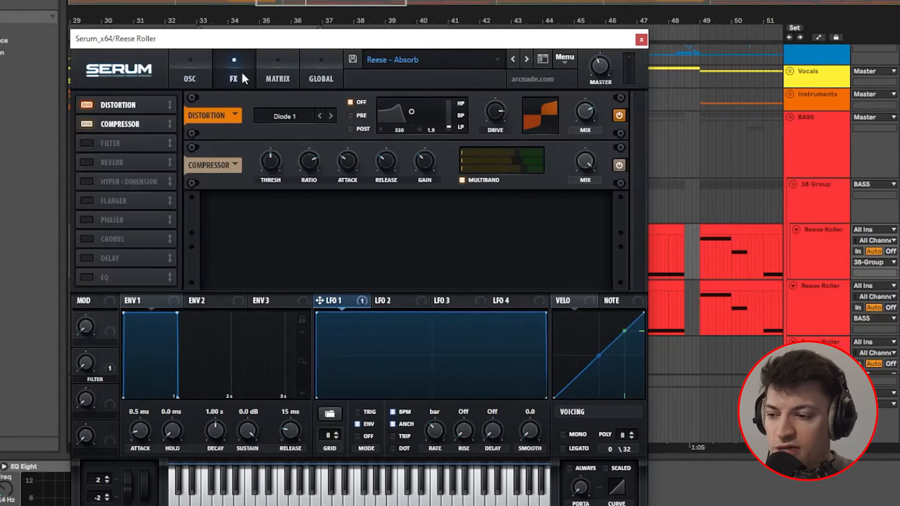
left_click(191, 70)
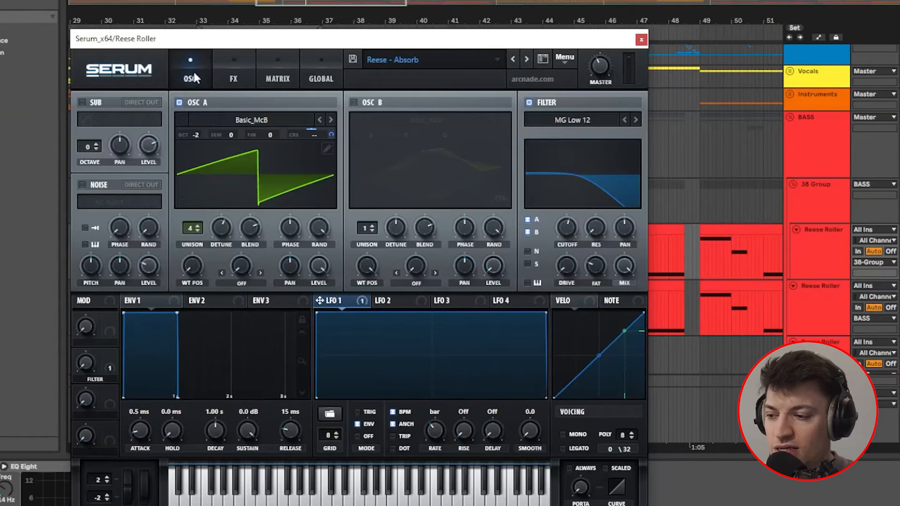
left_click(640, 41)
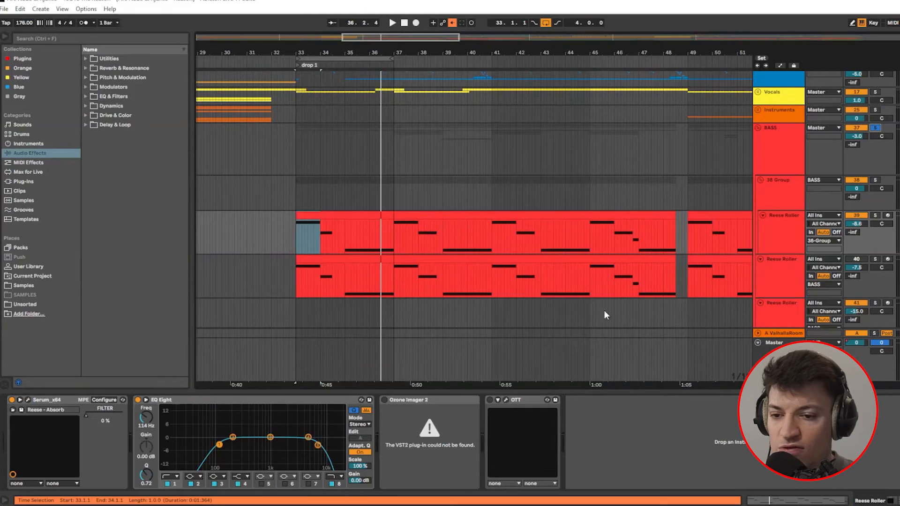
Fold the BASS group, unfold the FX group, and select about bars 15 to 25 on the FX ALL track around the build
left_click(299, 162)
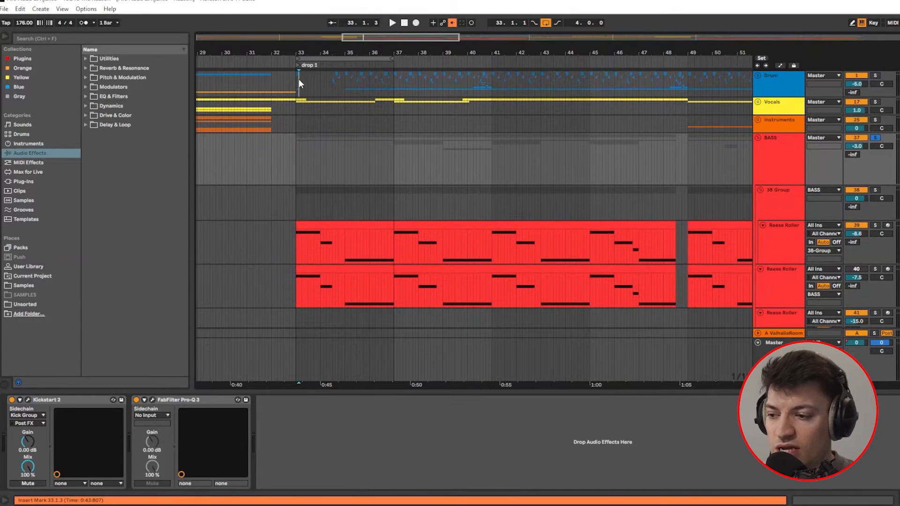
left_click(299, 79)
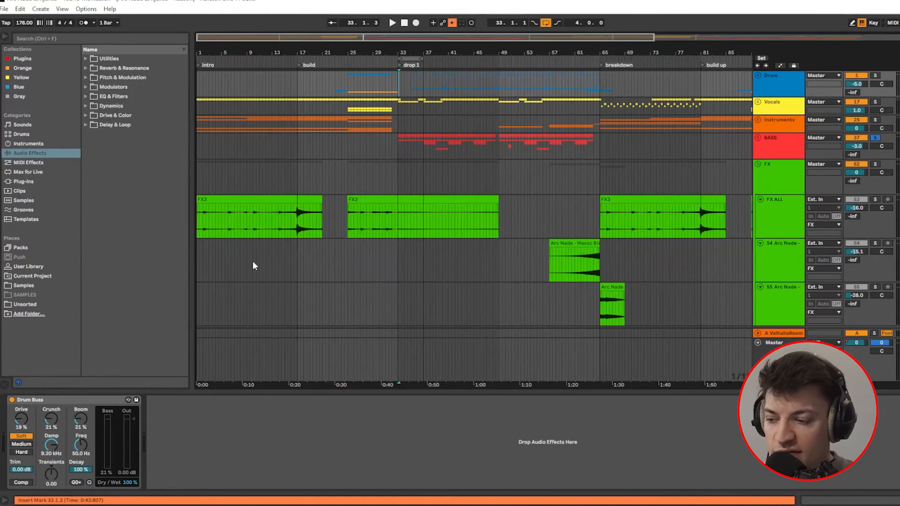
left_click_drag(202, 221, 353, 225)
left_click(295, 227)
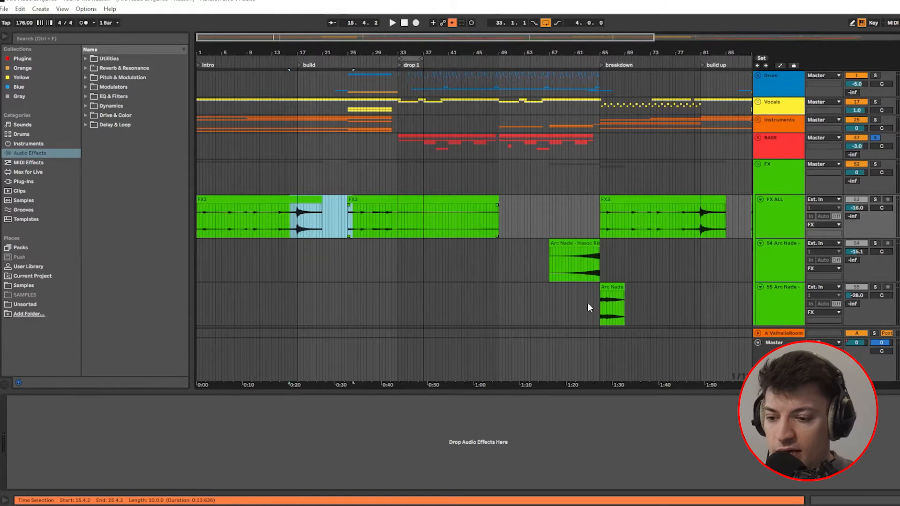
scroll(548, 274, "down", 1)
scroll(593, 290, "up", 1)
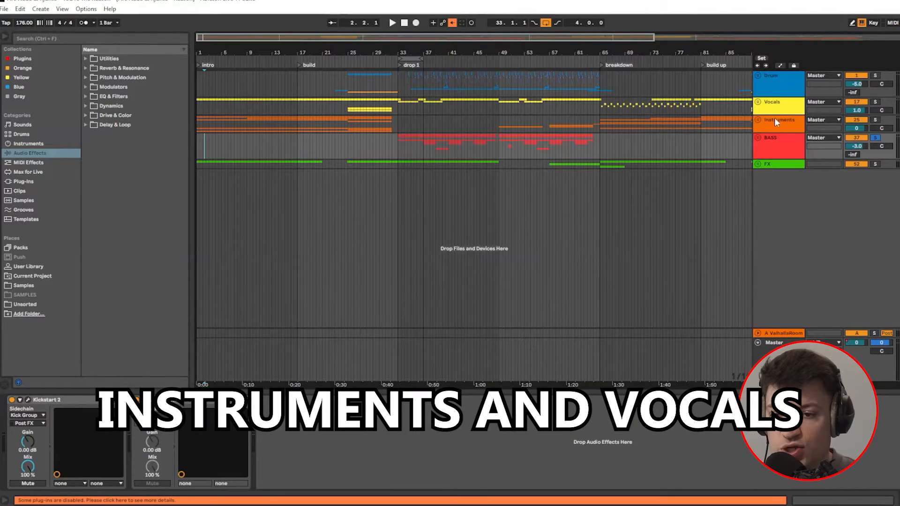
Unfold the Instruments group and bring its PADS and idk' tracks into view
left_click(787, 112)
left_click(783, 120)
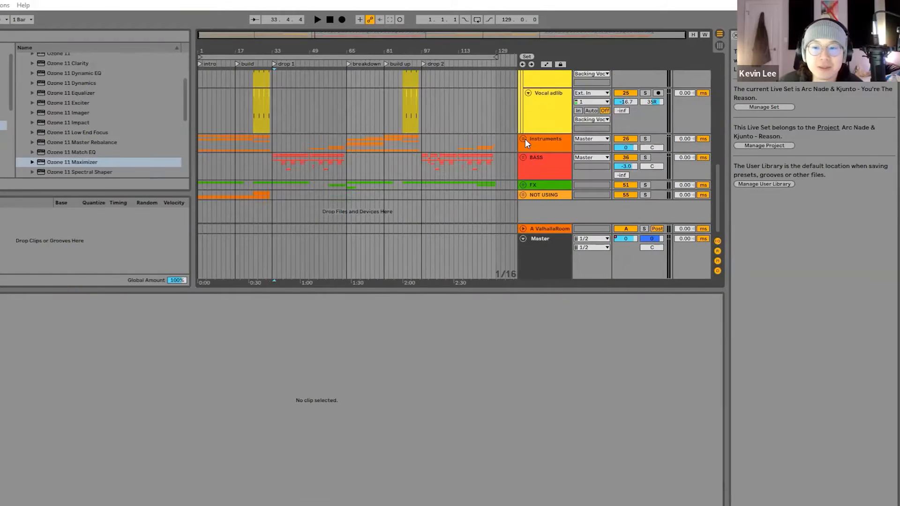
left_click(525, 139)
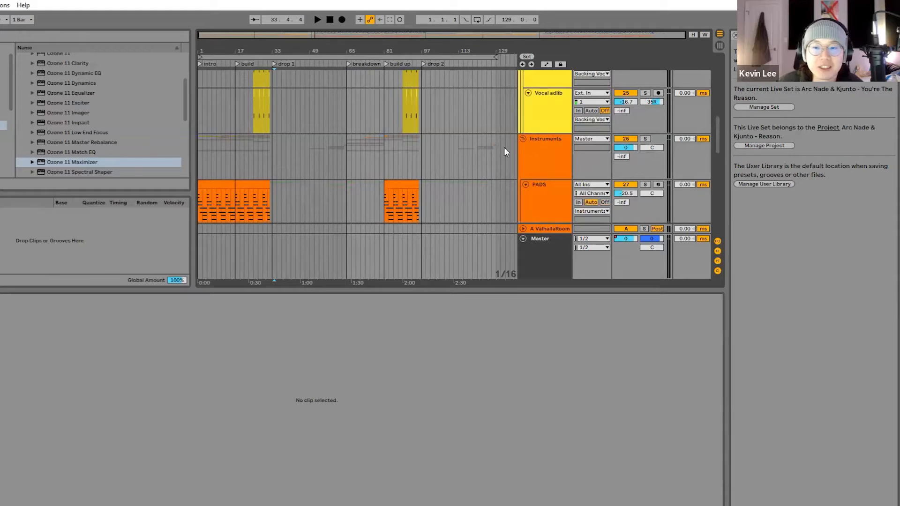
scroll(247, 157, "down", 3)
scroll(178, 160, "down", 2)
scroll(213, 153, "up", 2)
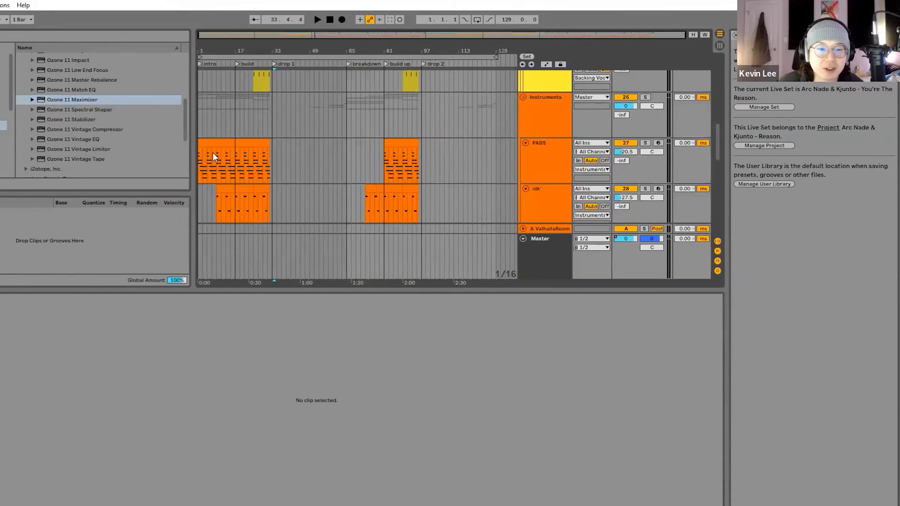
Open the intro PADS clip, check its chords against the verse and drop chord notes in Notepad, and return to the arrangement
left_click(215, 141)
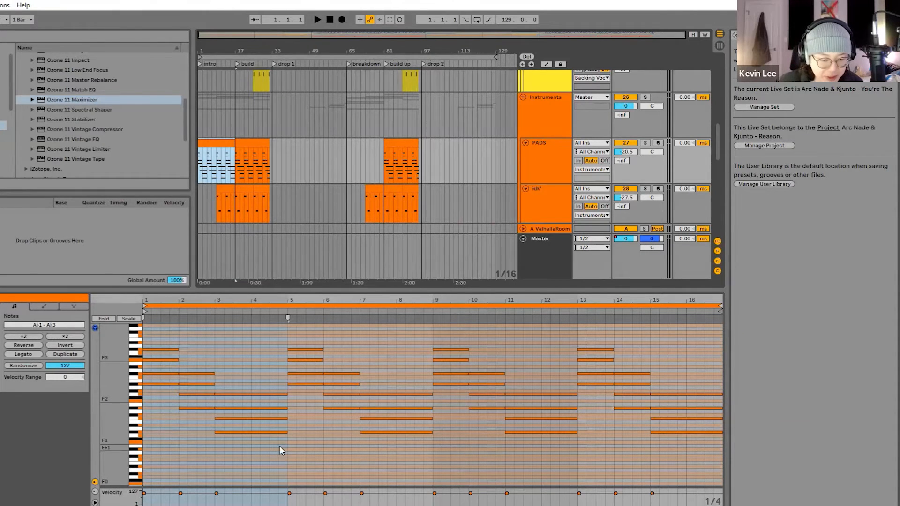
key("alt+Tab")
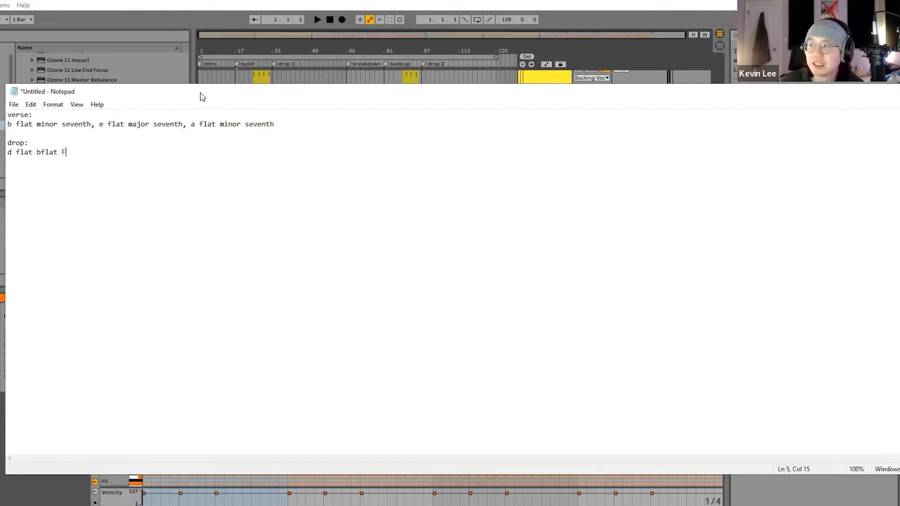
key("alt+Tab")
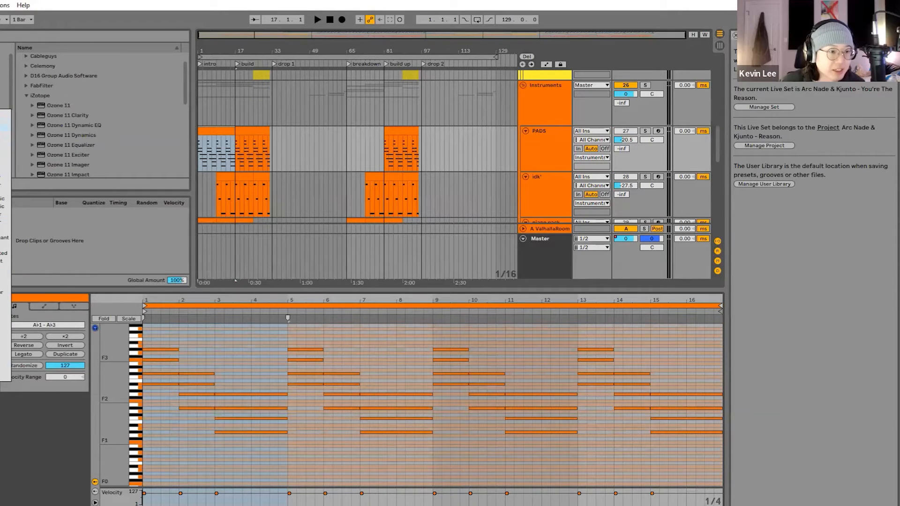
left_click(94, 133)
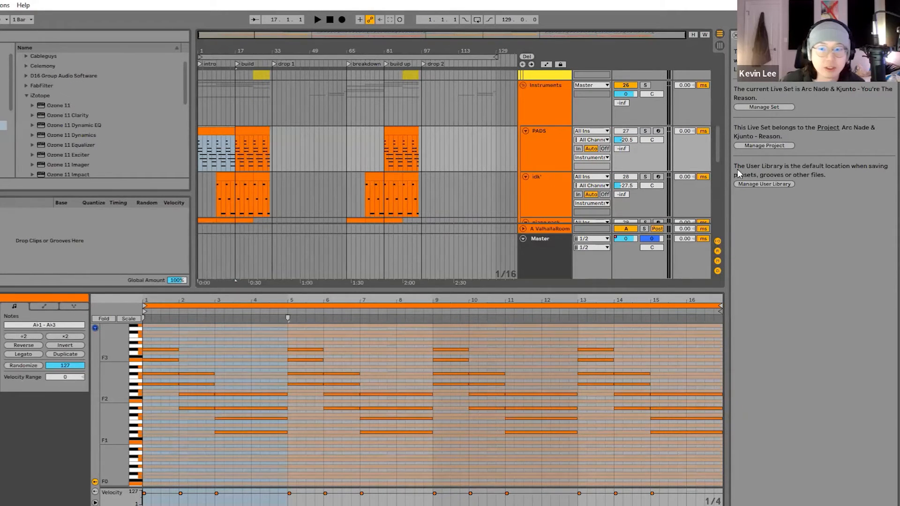
Solo the PADS track and play its intro clip from bar 1
left_click(649, 132)
left_click(645, 131)
left_click(209, 132)
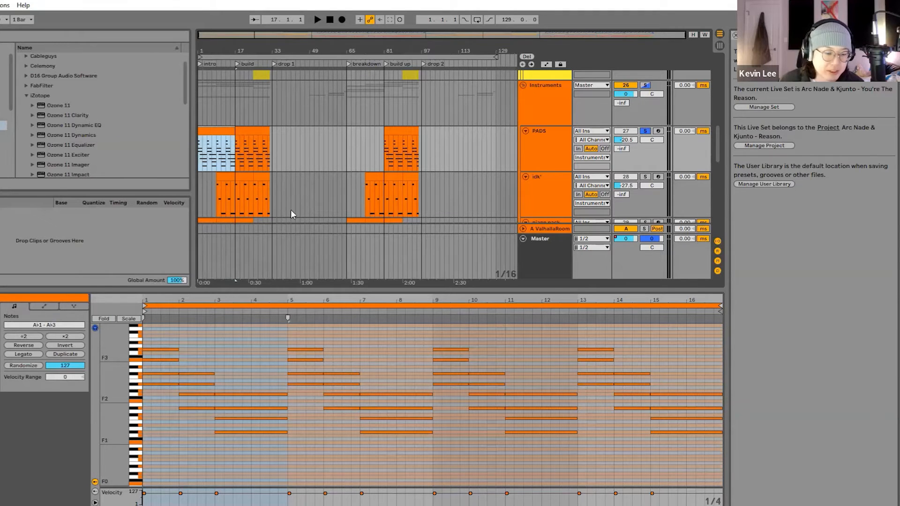
key("space")
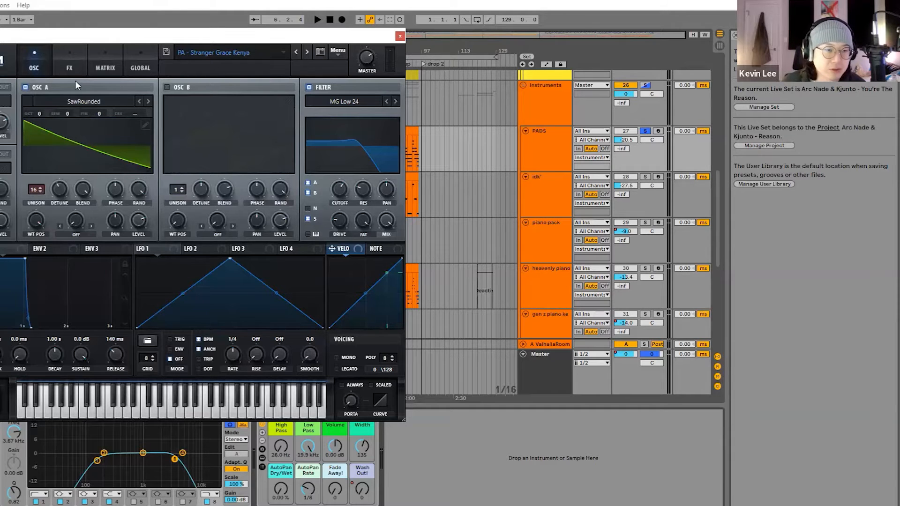
View the effects and oscillator pages of the PADS track's Stranger Grace Kenya patch and close the synth window
left_click(70, 68)
left_click(33, 67)
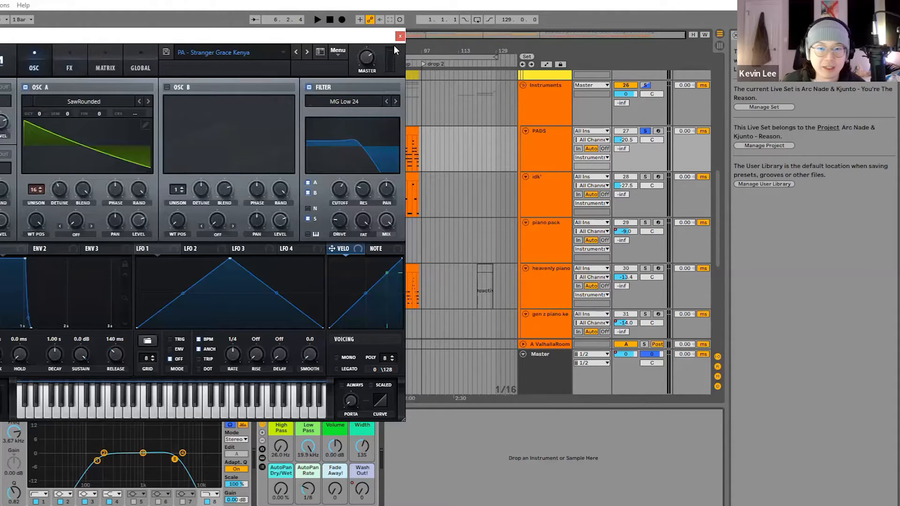
left_click(400, 36)
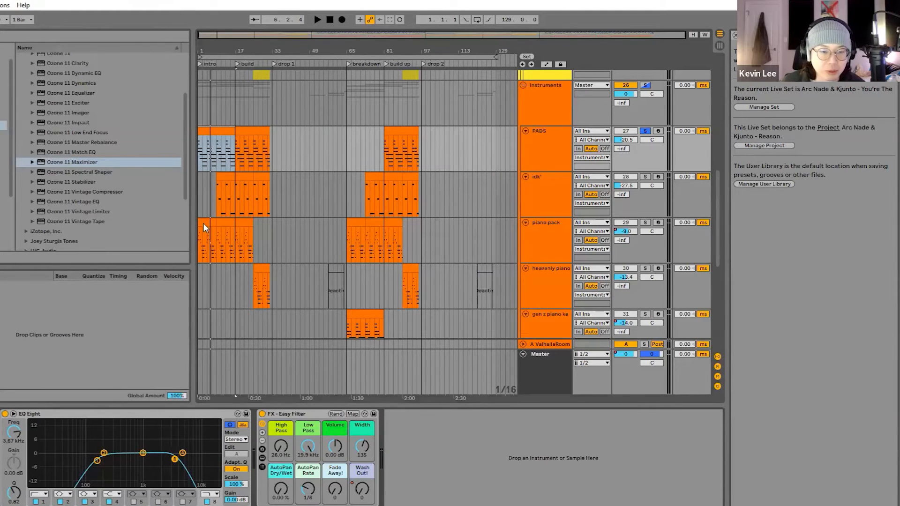
Open the intro clip of the piano pack track and examine its melody notes across the high and low octaves
scroll(281, 207, "down", 3)
scroll(343, 207, "down", 2)
scroll(223, 183, "up", 2)
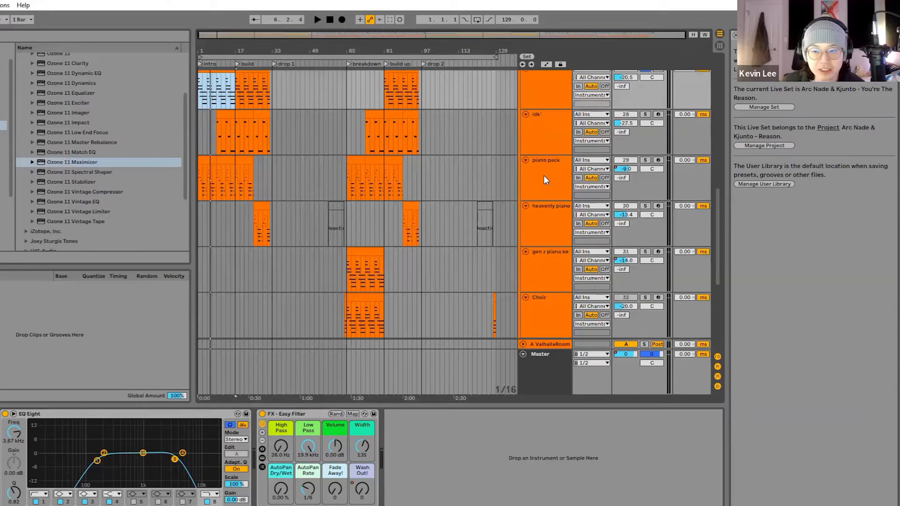
left_click(206, 188)
double_click(206, 157)
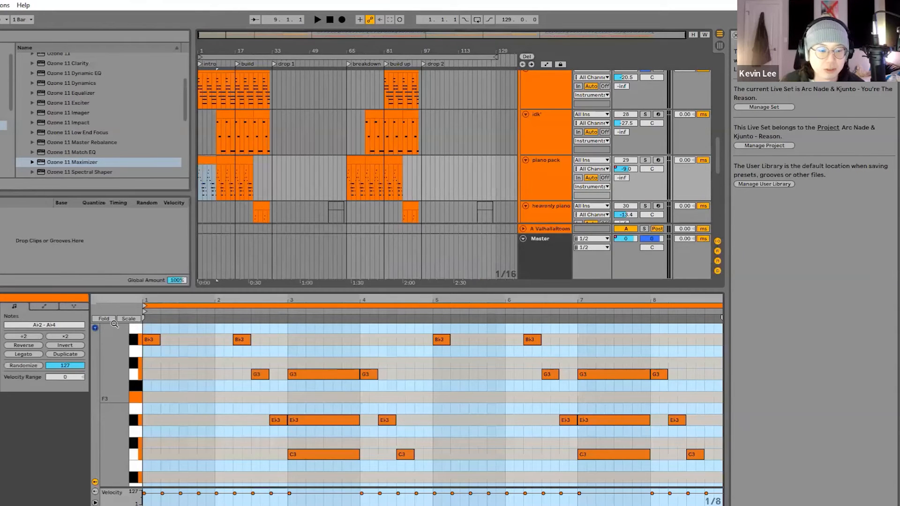
scroll(298, 369, "up", 5)
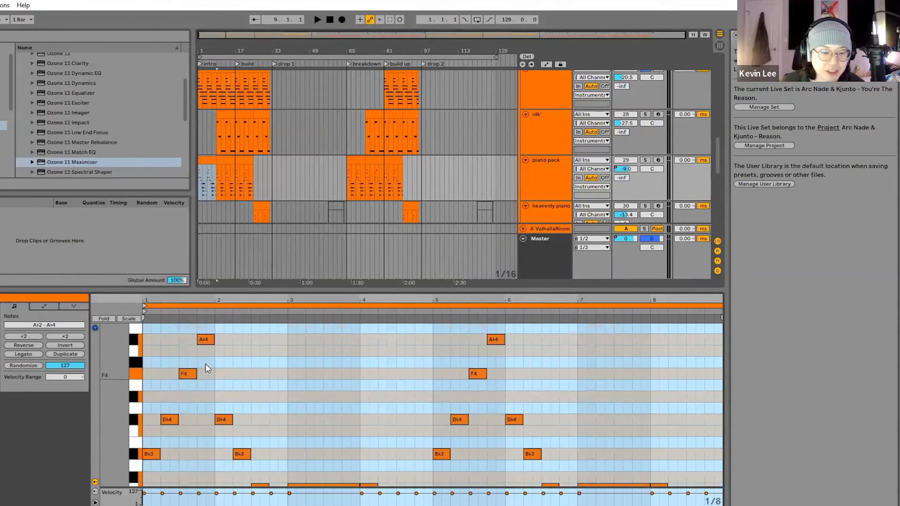
scroll(213, 373, "down", 3)
scroll(215, 370, "down", 3)
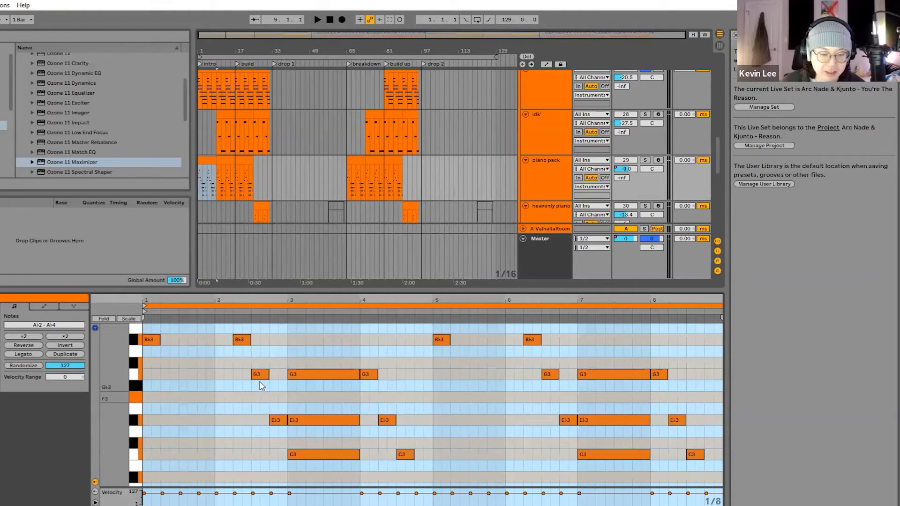
scroll(260, 385, "up", 5)
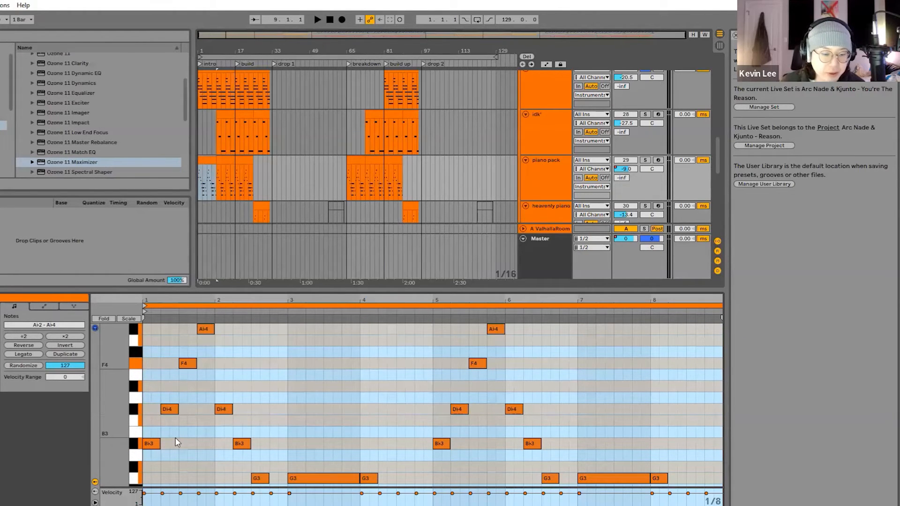
scroll(224, 408, "down", 6)
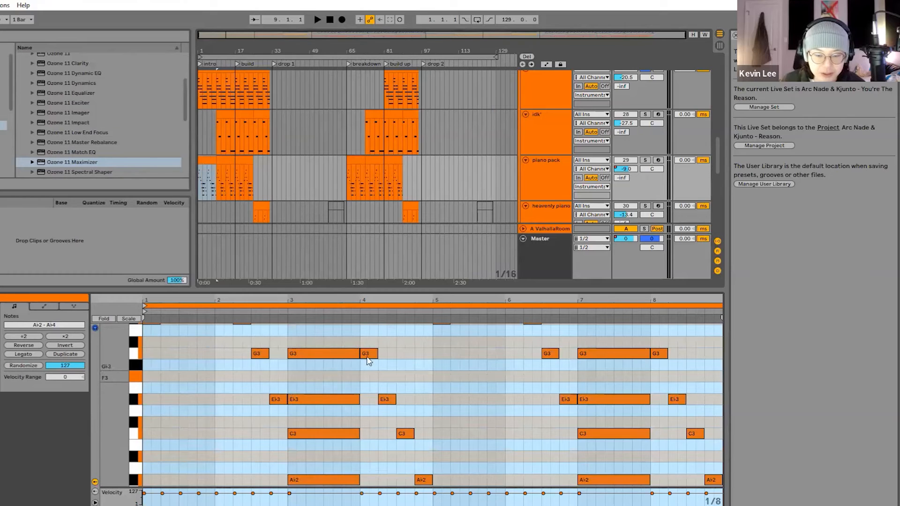
Solo the piano pack track and play its intro melody from bar 1
left_click(644, 161)
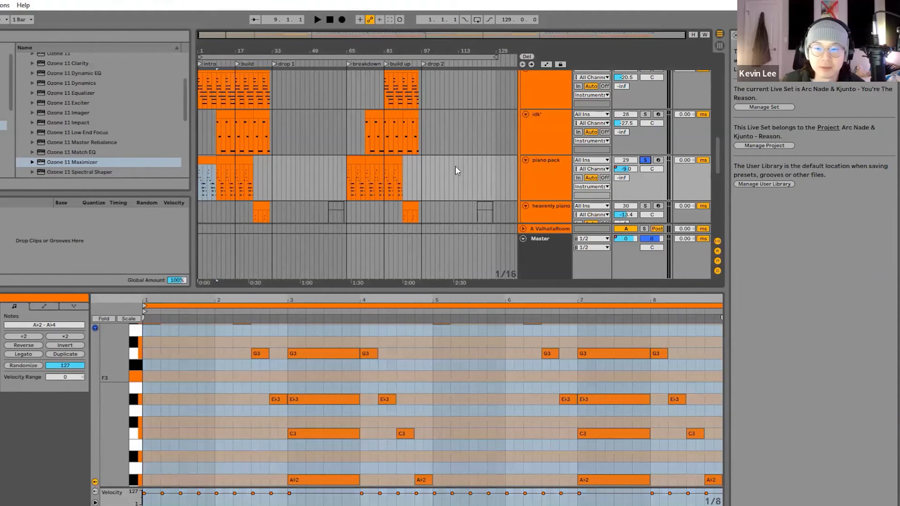
key("space")
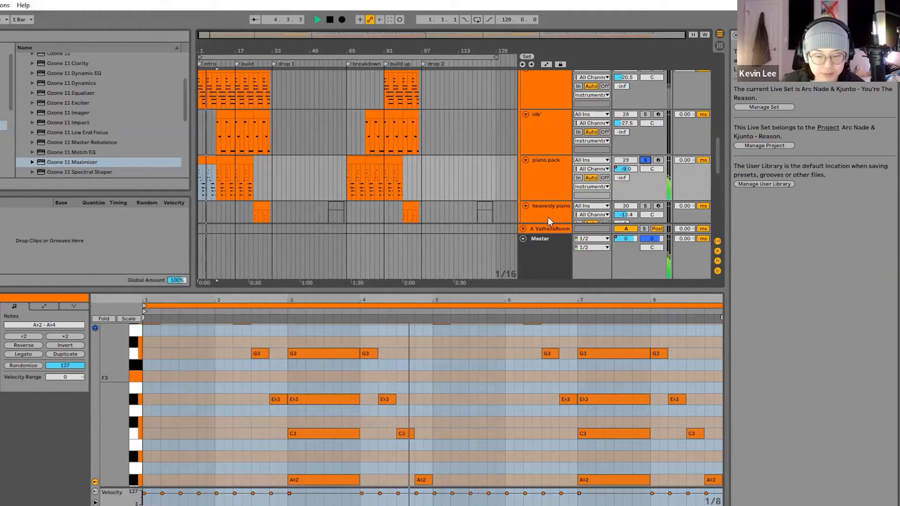
key("space")
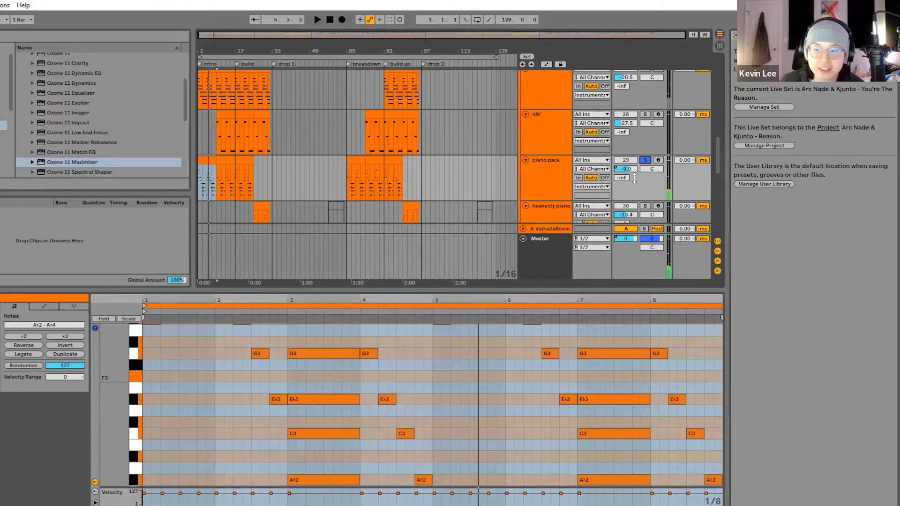
View the oscillator page of the piano pack track's ARCANDO synth patch and close the synth window
left_click(558, 179)
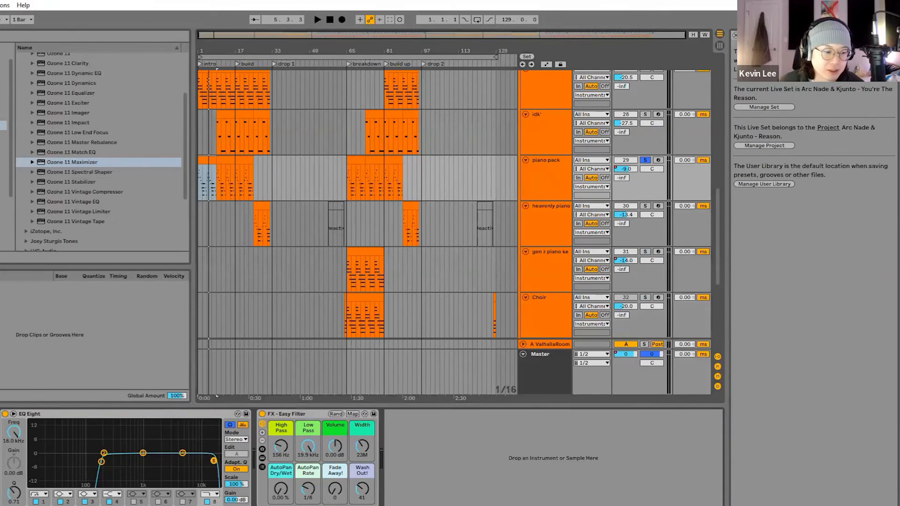
left_click(0, 414)
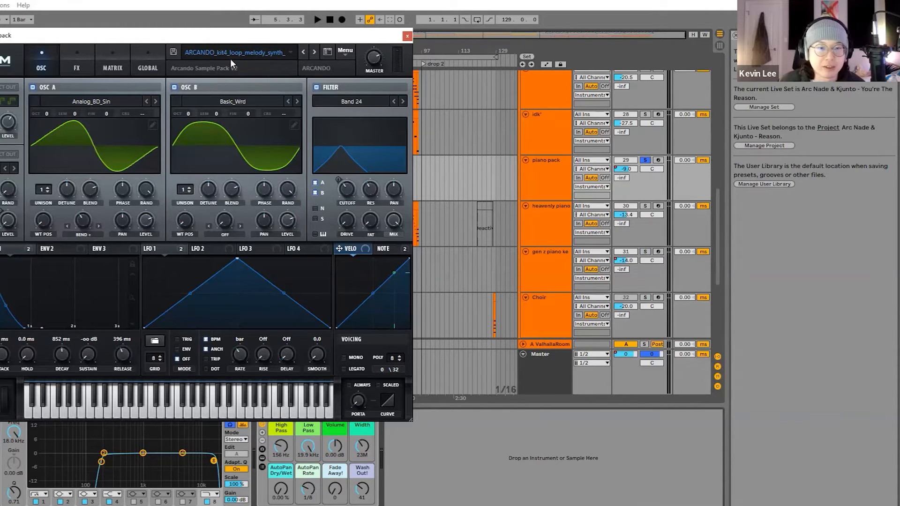
left_click(406, 36)
Solo the atmosphere track, play it from bar 1 and open its intro clip to view the notes
scroll(213, 151, "down", 2)
scroll(229, 117, "down", 5)
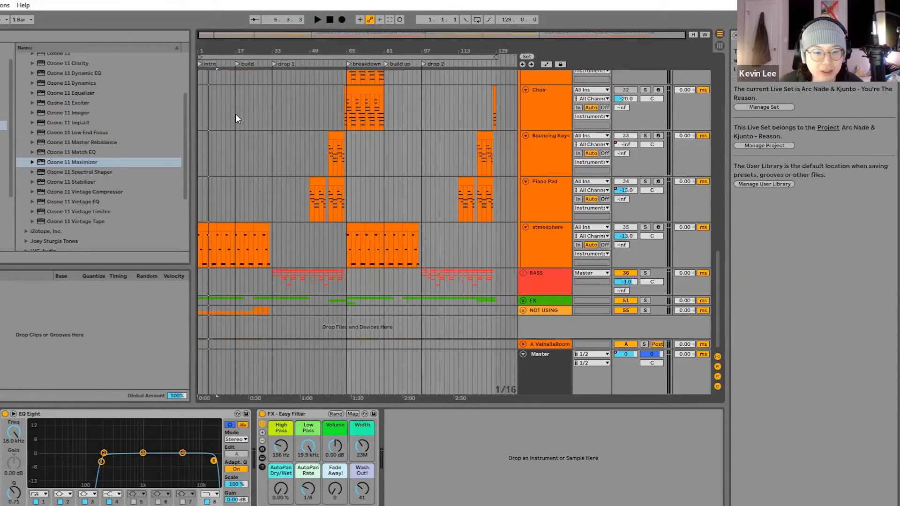
scroll(249, 141, "down", 3)
scroll(253, 173, "up", 3)
scroll(240, 178, "down", 3)
left_click(555, 242)
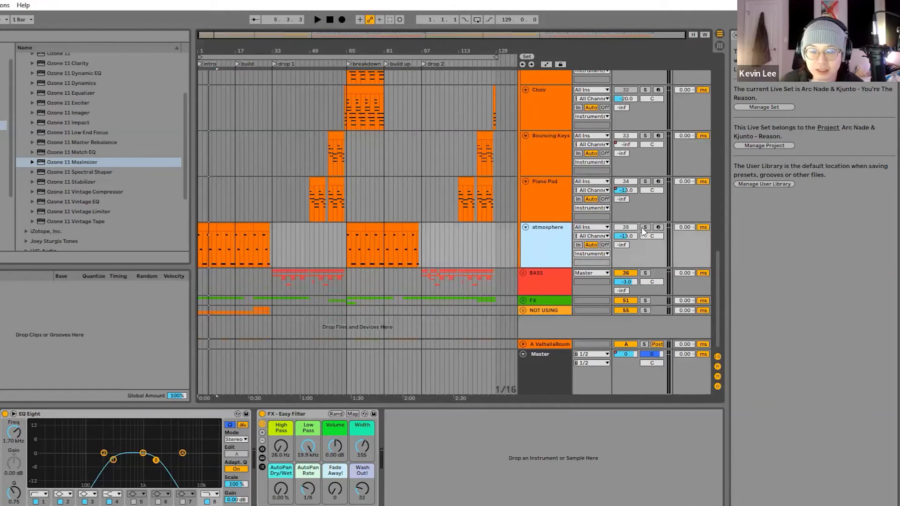
left_click(645, 228)
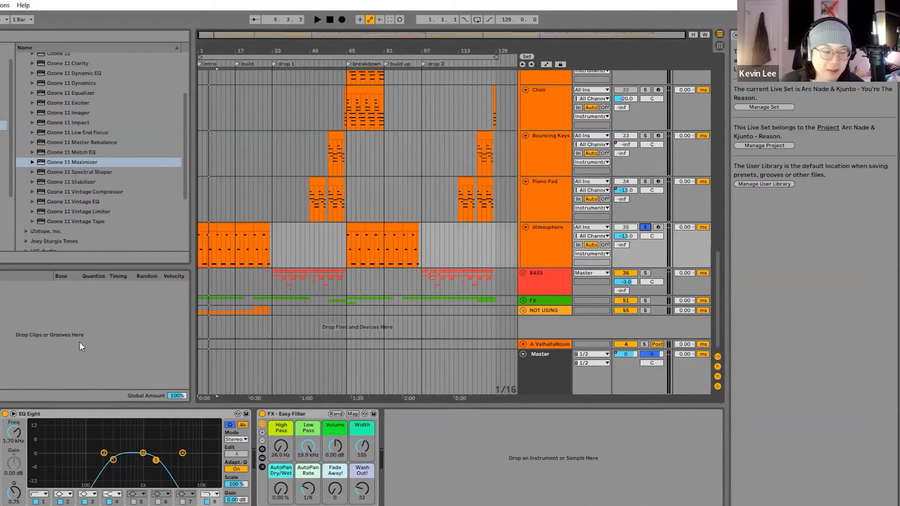
key("space")
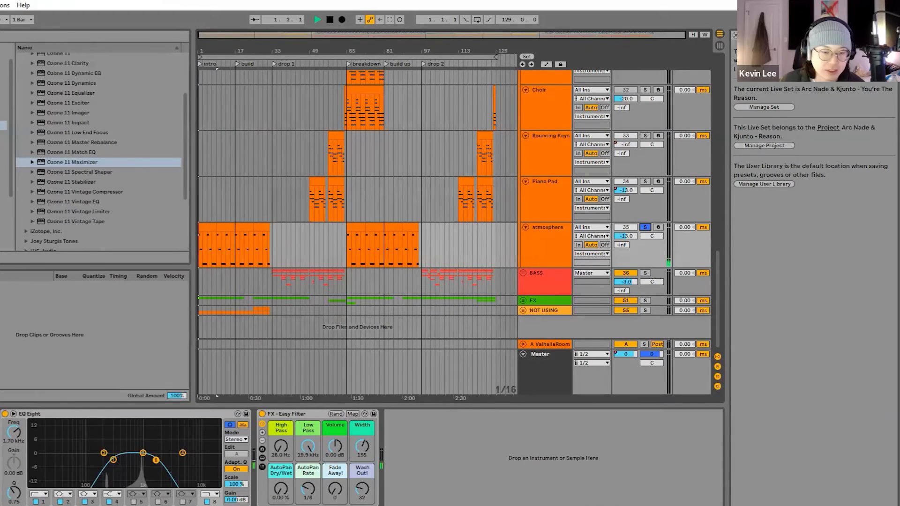
double_click(207, 223)
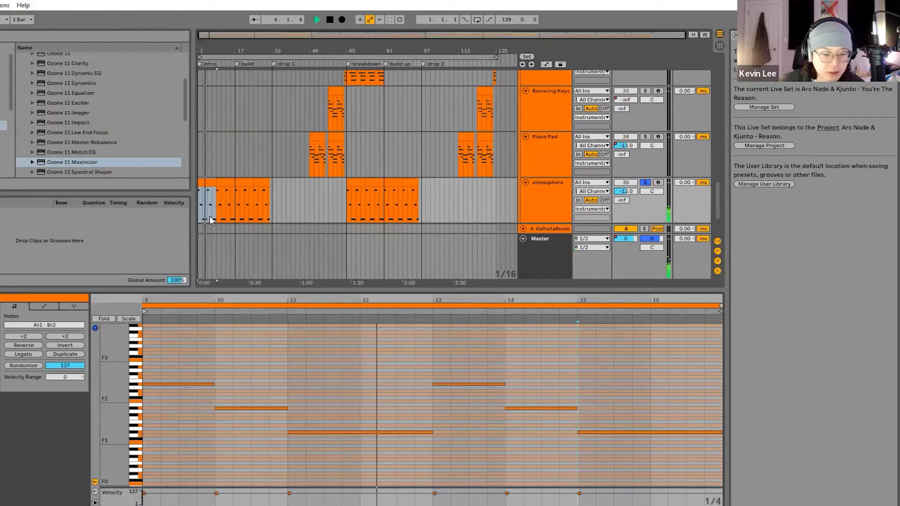
key("space")
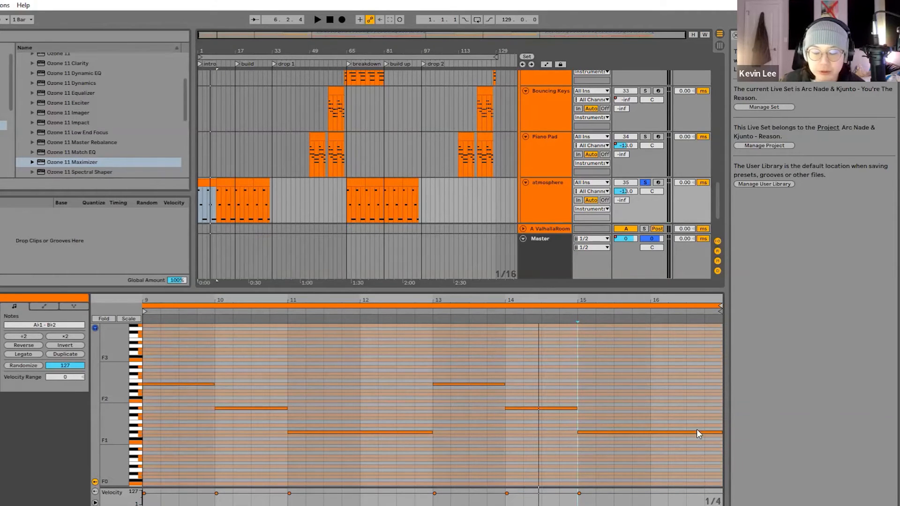
Compare the atmosphere clip with the PADS and idk' clips, view the atmosphere track's audioimperia_meteorite patch, and close the synth window
scroll(213, 114, "up", 10)
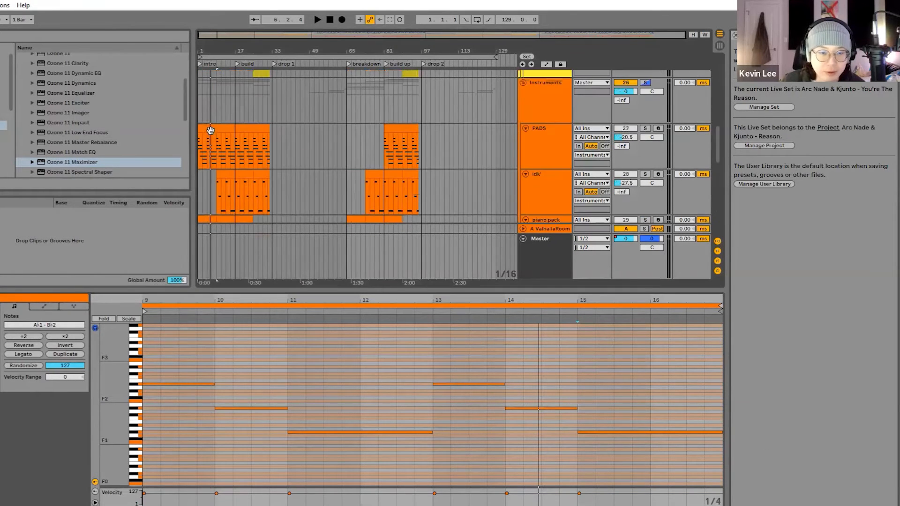
scroll(205, 151, "down", 8)
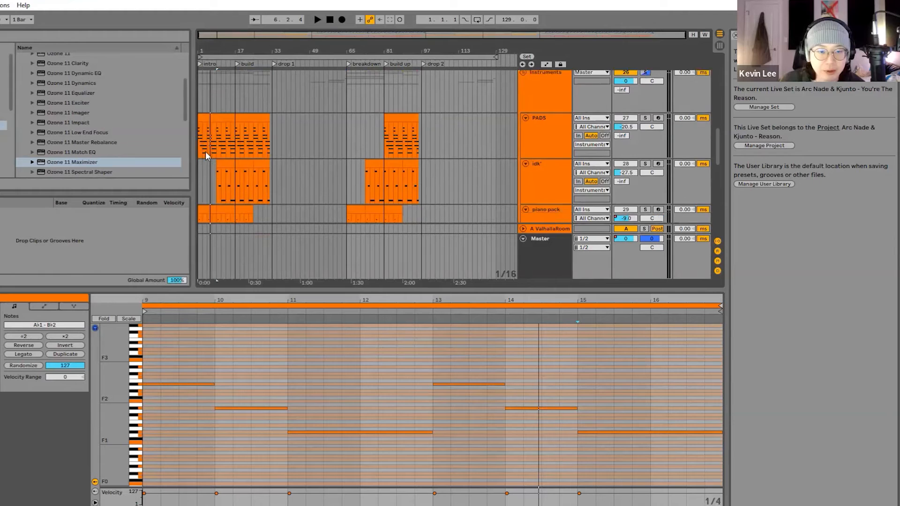
scroll(250, 162, "down", 3)
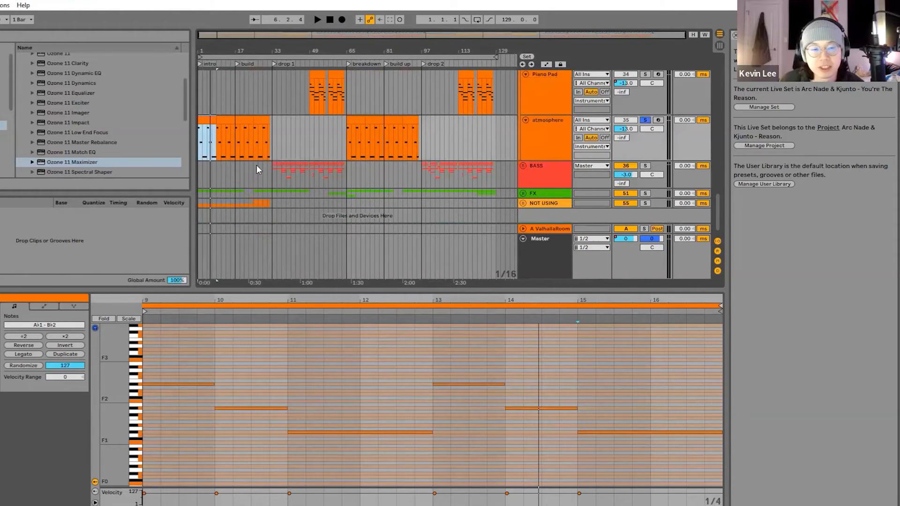
double_click(553, 152)
left_click(1, 413)
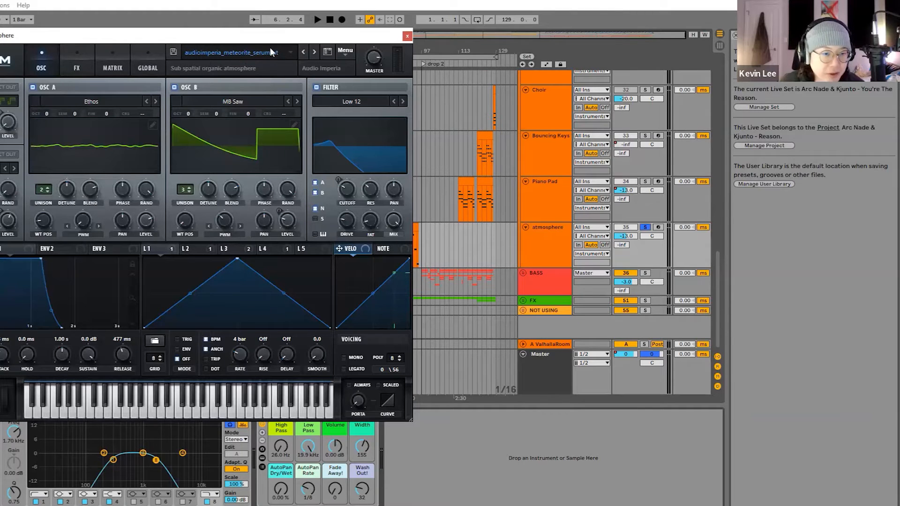
left_click(409, 36)
Clear the atmosphere solo, solo the idk' track and open its clip starting at bar 9
scroll(556, 176, "up", 5)
double_click(554, 183)
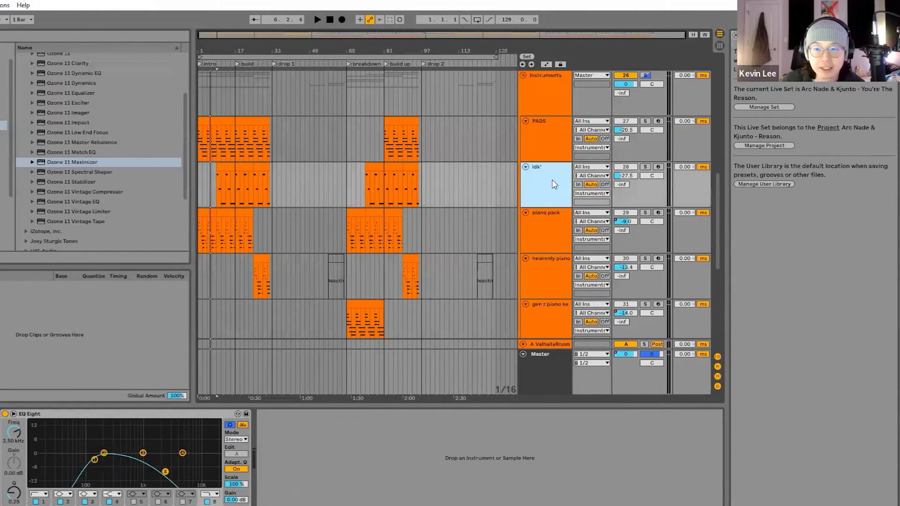
scroll(230, 185, "down", 1)
scroll(230, 183, "up", 1)
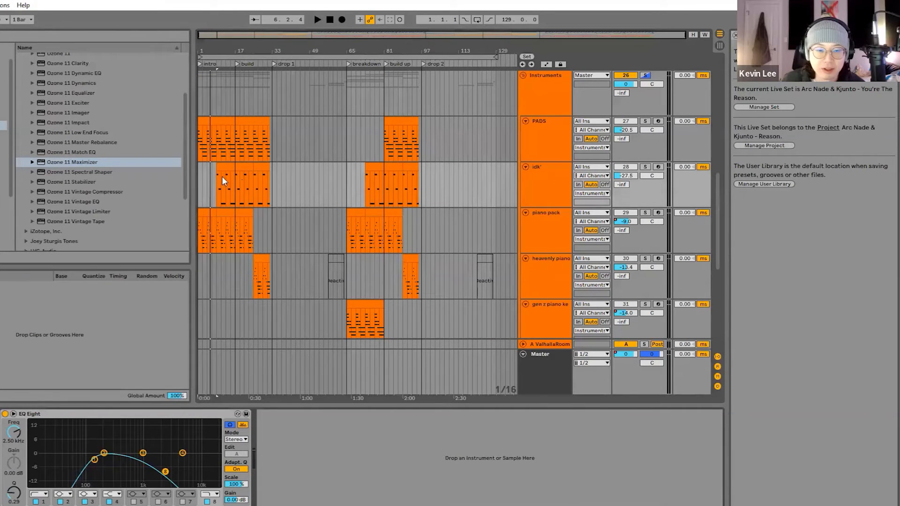
key("s")
left_click(554, 177)
key("s")
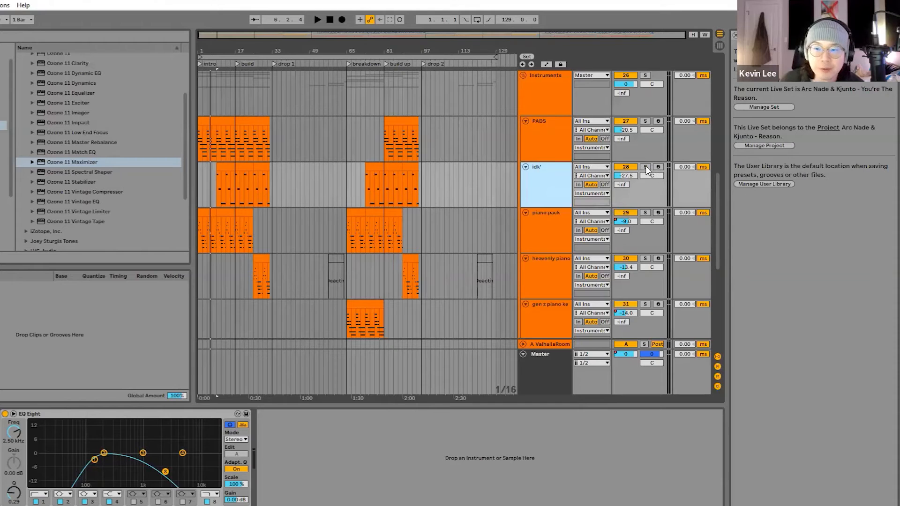
left_click(645, 168)
double_click(225, 182)
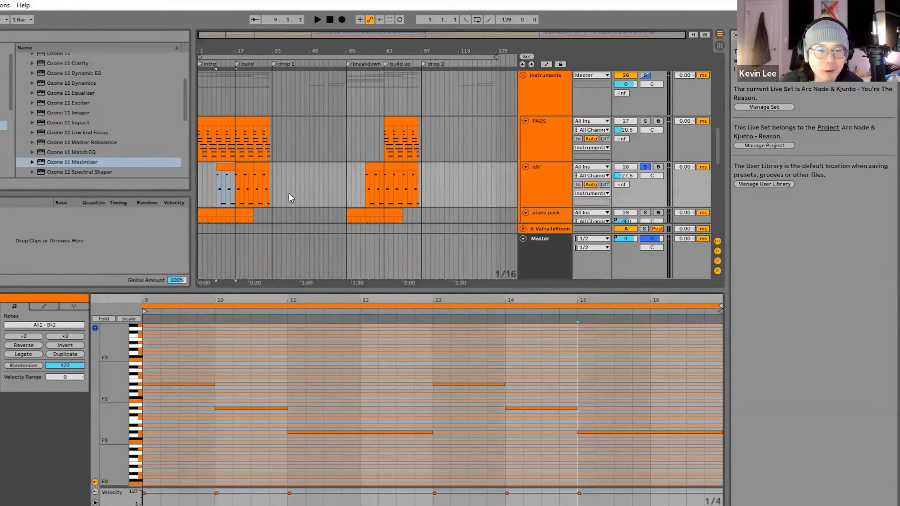
Play the idk' clip from bar 9, view the track's tp_sm_pad_epic patch, and close the synth window
left_click(547, 205)
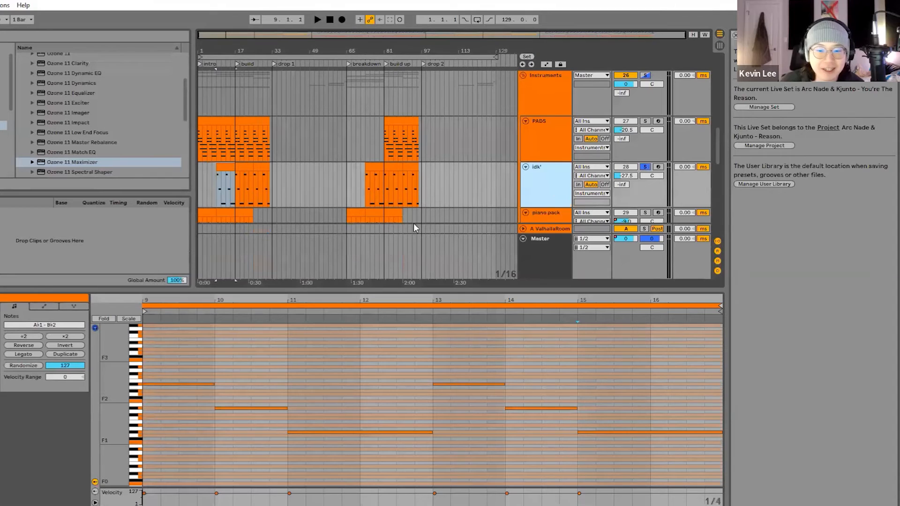
key("space")
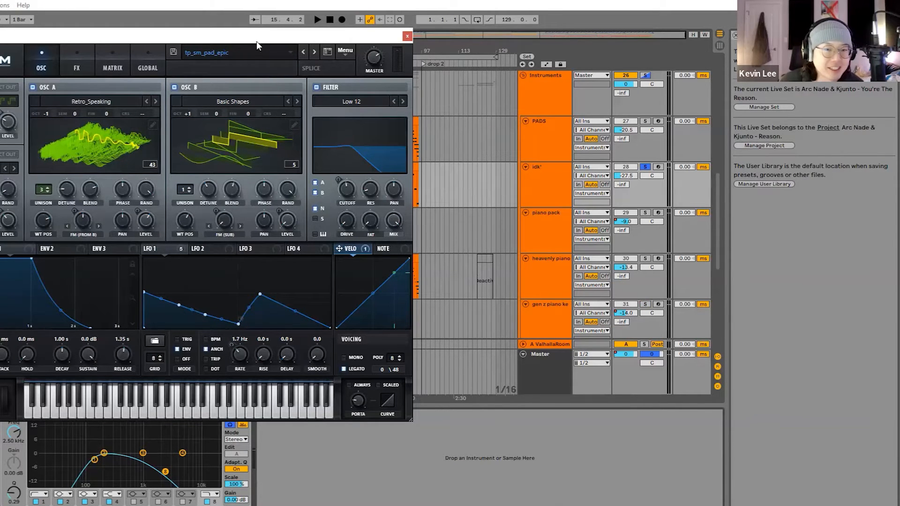
left_click(406, 36)
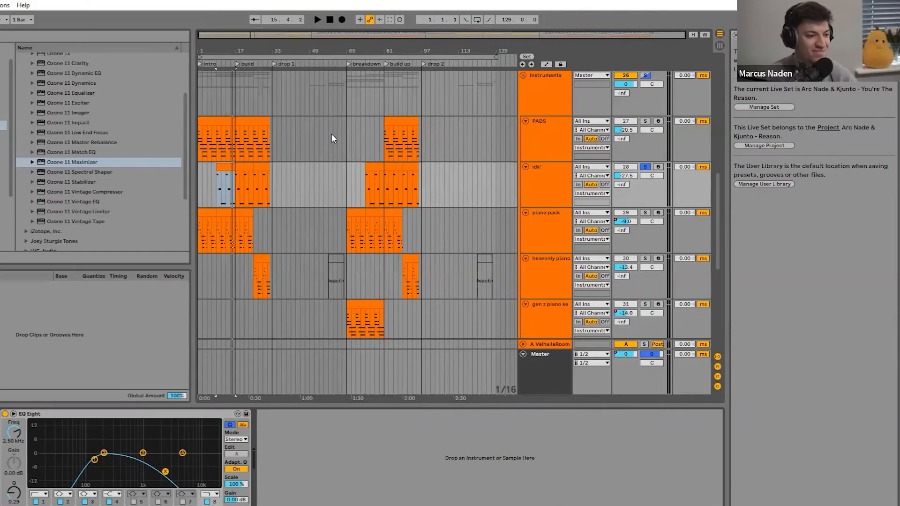
Solo the PADS, piano pack and atmosphere tracks together with idk' and play the intro from about bar 9
left_click(218, 149)
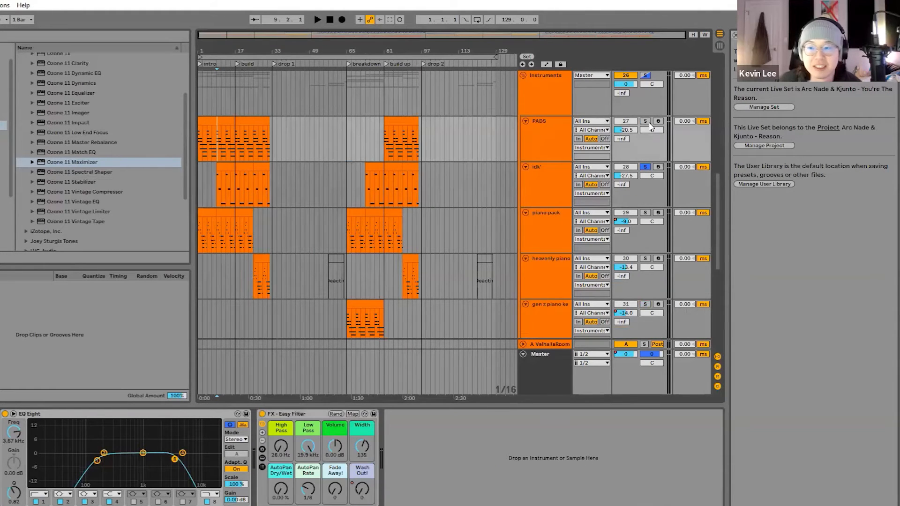
scroll(645, 212, "down", 5)
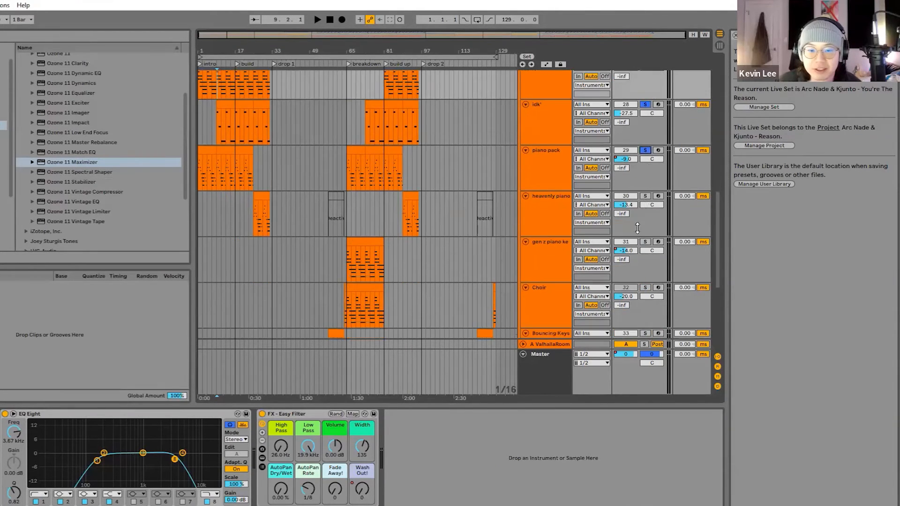
scroll(647, 224, "down", 1)
left_click(645, 228)
key("space")
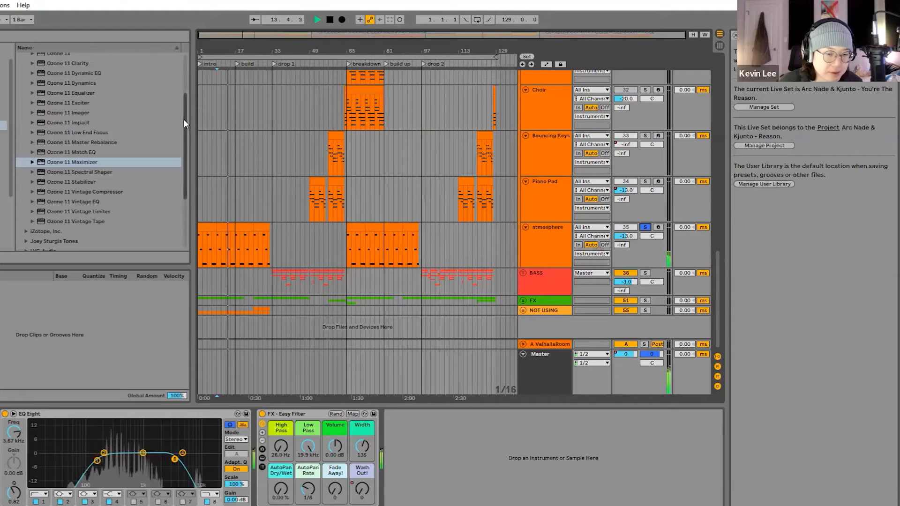
key("space")
Clear the solos on the intro instruments and solo the heavenly piano track
left_click(645, 228)
scroll(247, 178, "up", 10)
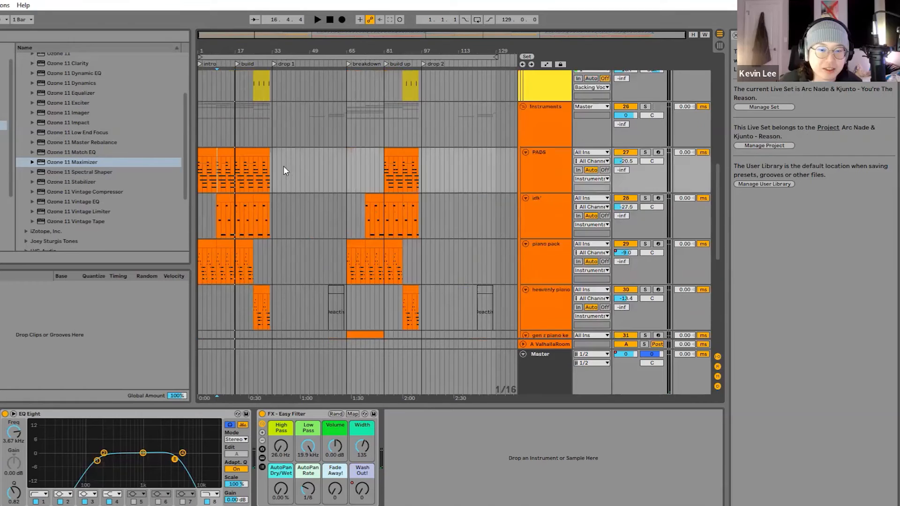
scroll(282, 167, "down", 10)
scroll(275, 142, "up", 10)
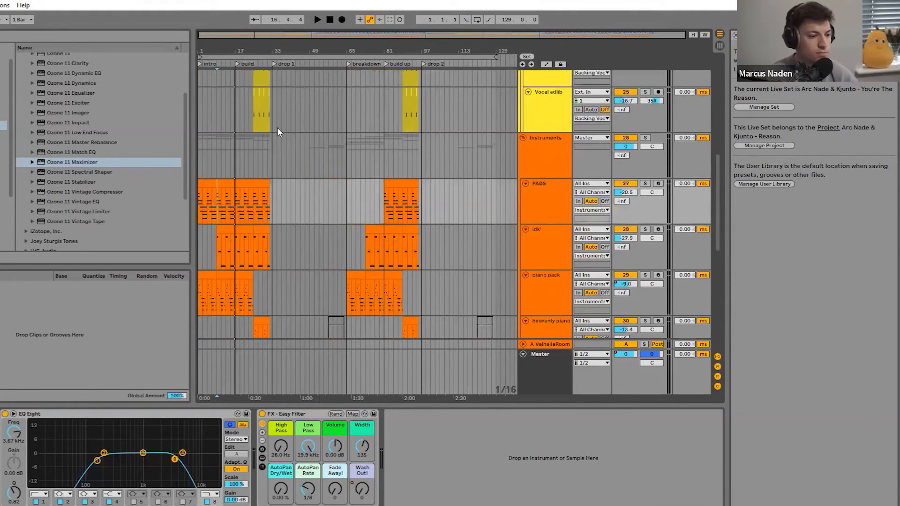
scroll(264, 178, "down", 5)
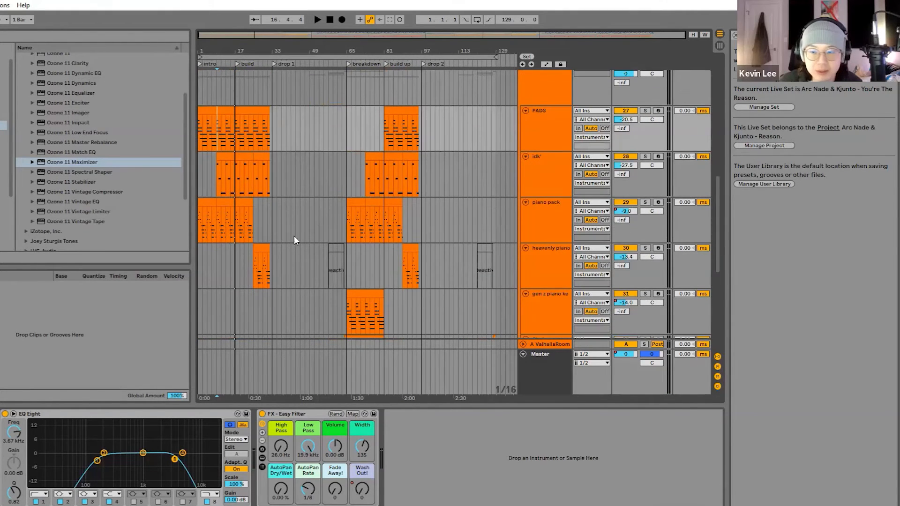
left_click(645, 248)
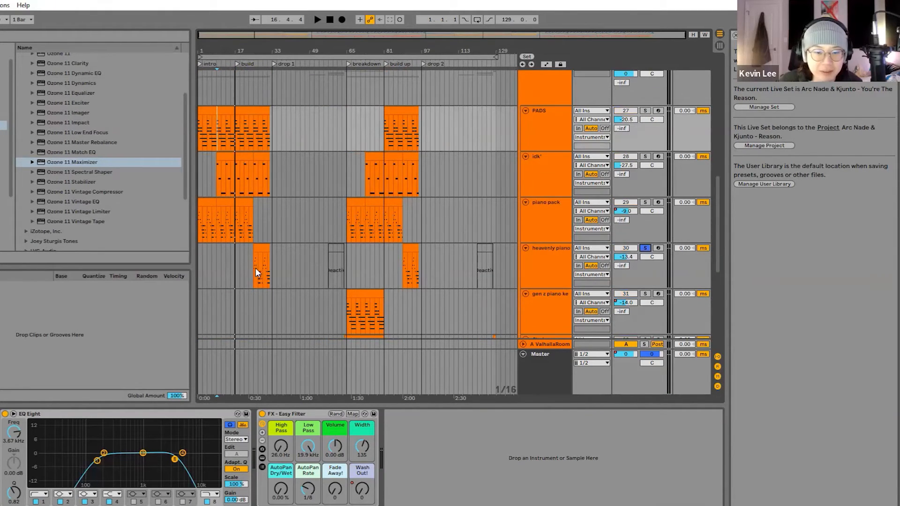
Open the heavenly piano clip starting at bar 25 and review its MIDI notes
double_click(253, 269)
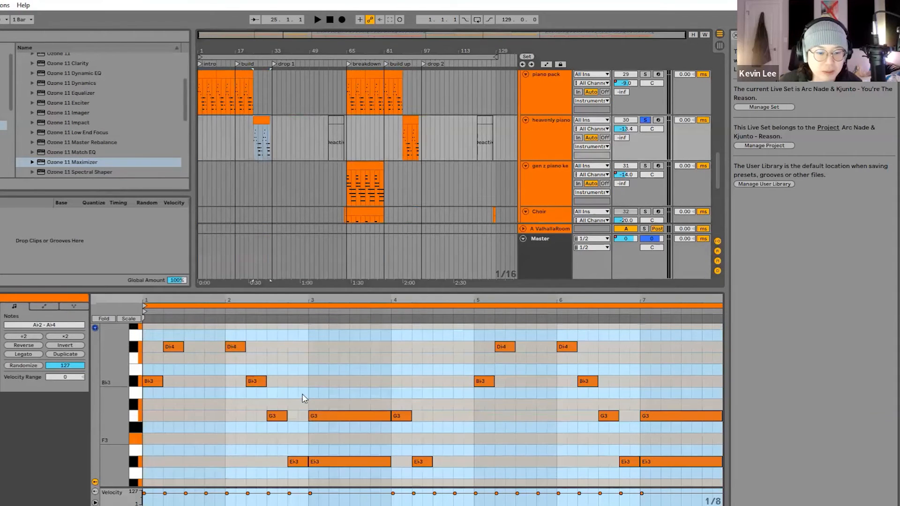
scroll(261, 187, "up", 4)
scroll(253, 122, "down", 4)
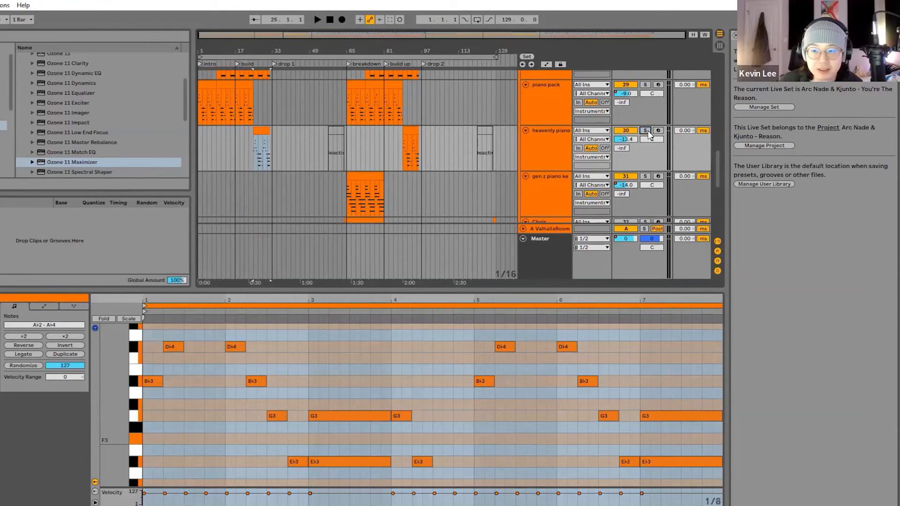
View the heavenly piano track's KEYS - Heaven synth patch and close the synth window
double_click(547, 150)
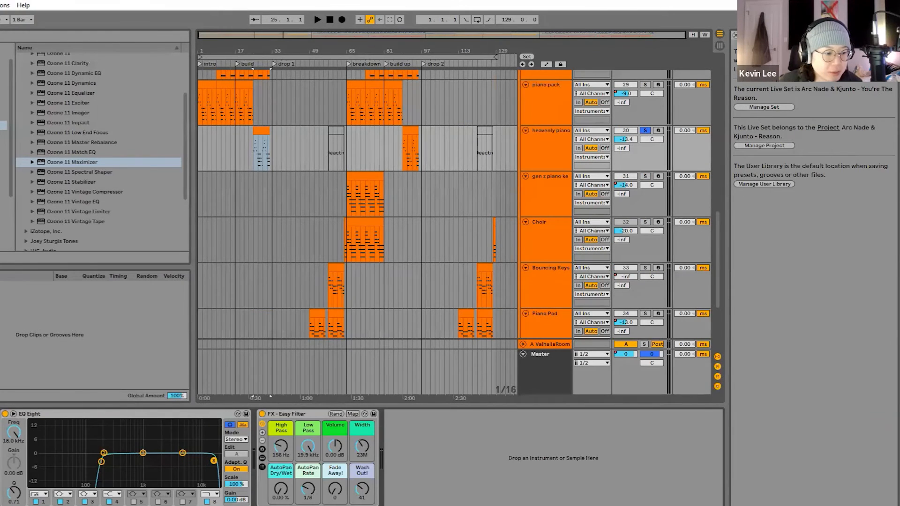
left_click(1, 414)
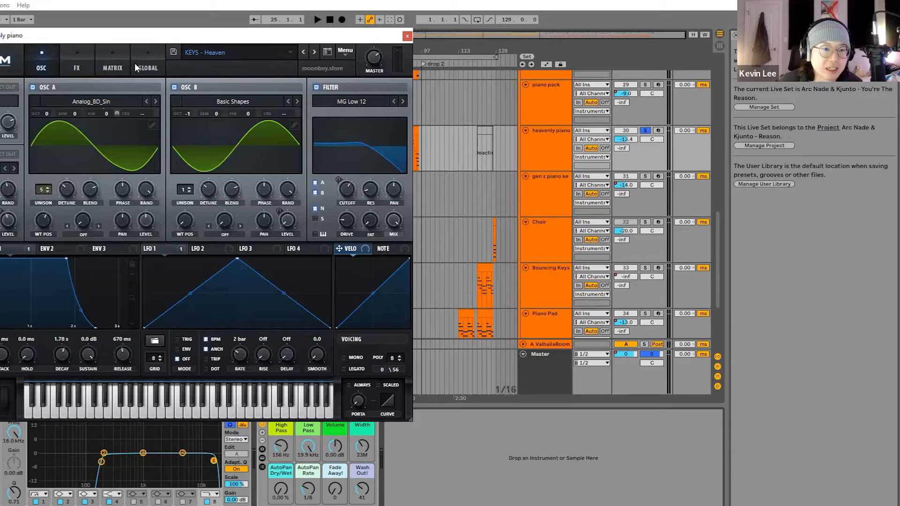
left_click(407, 36)
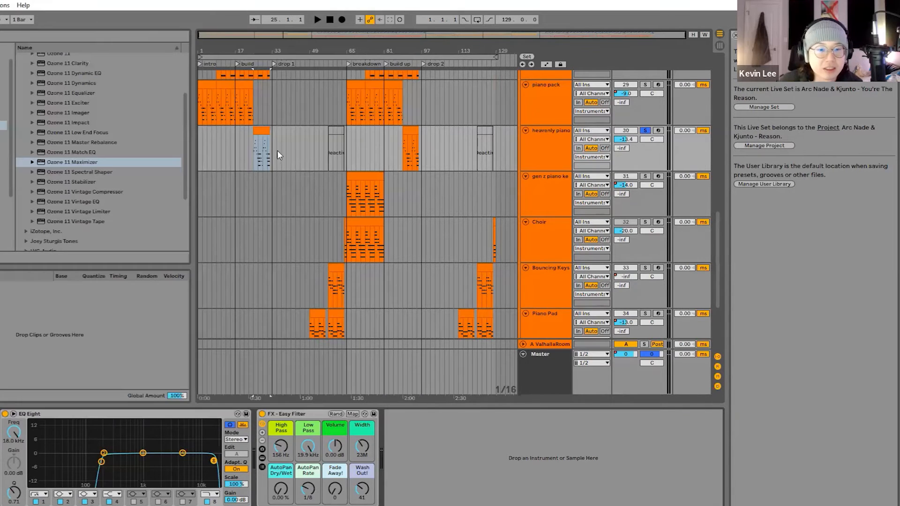
Play the soloed heavenly piano clip from bar 25 and clear its solo
key("space")
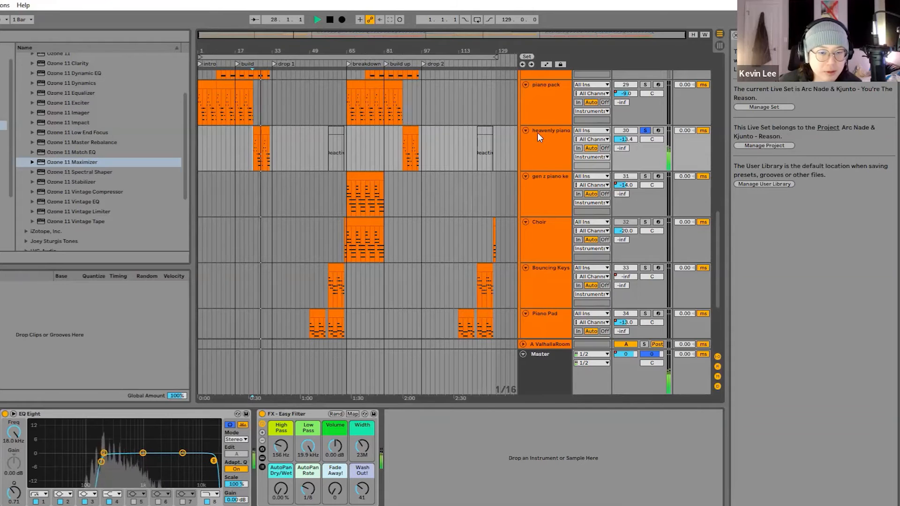
left_click(644, 130)
scroll(255, 138, "up", 2)
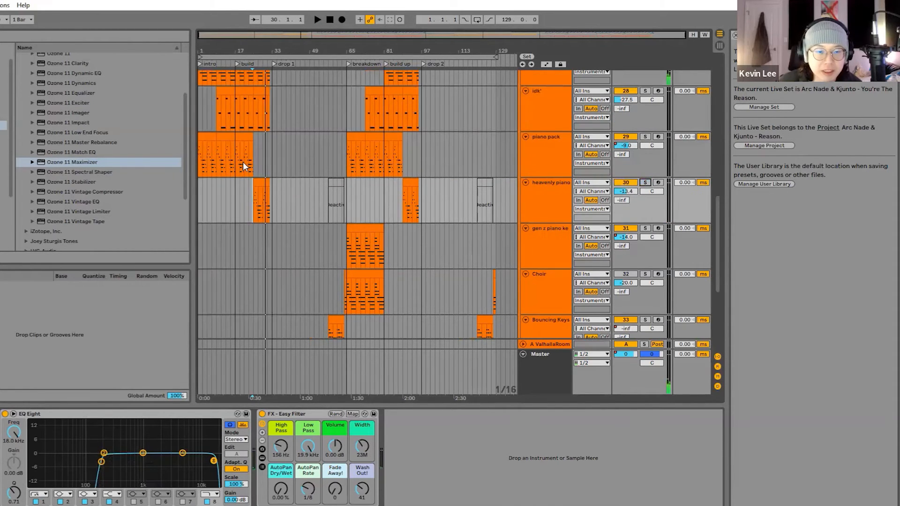
Highlight the piano pack clip from bar 17 to 25 and compare its end with the start of the heavenly piano clip
scroll(243, 162, "up", 5)
scroll(245, 163, "down", 4)
left_click_drag(227, 163, 268, 147)
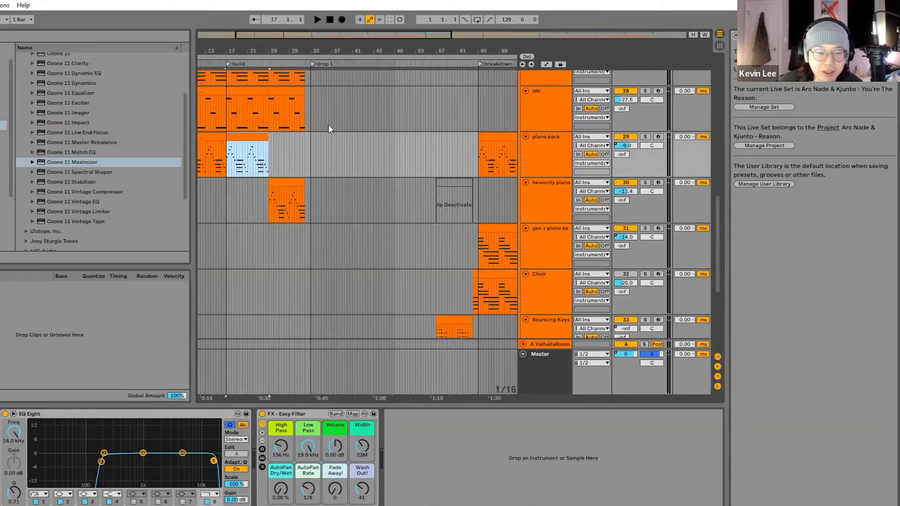
left_click(260, 158)
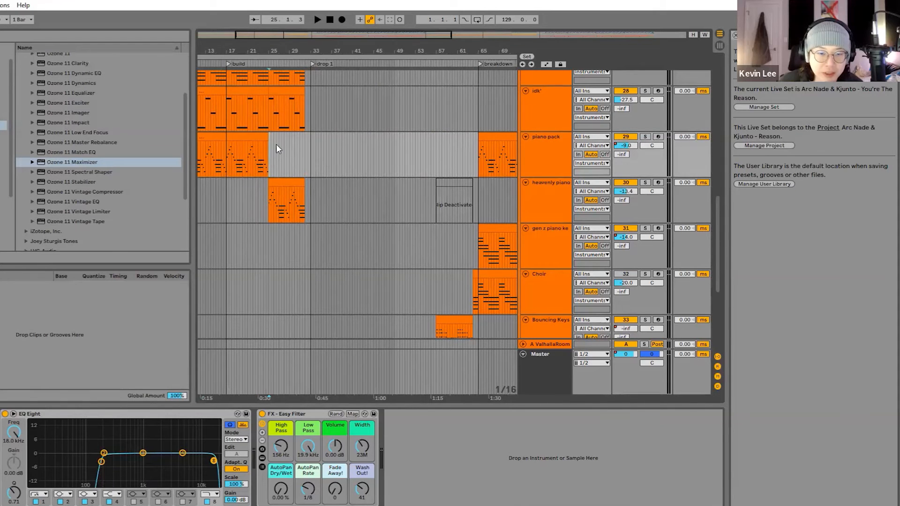
scroll(268, 193, "up", 5)
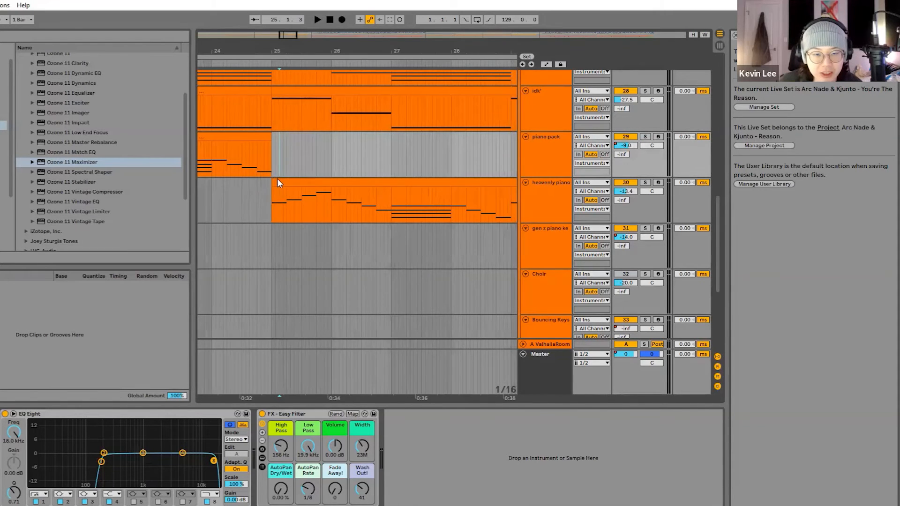
scroll(272, 159, "down", 5)
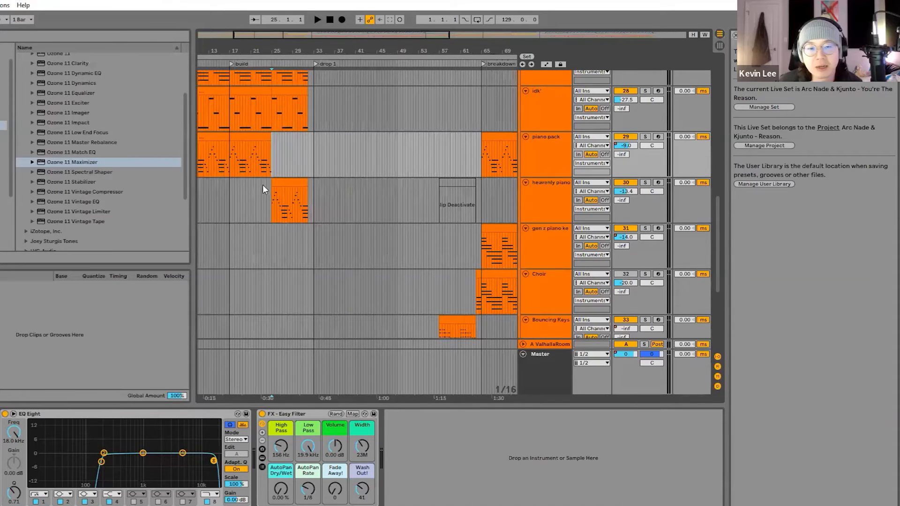
Play the build with all tracks unsoloed to hear the piano pack and heavenly piano melodies in context
left_click(225, 153)
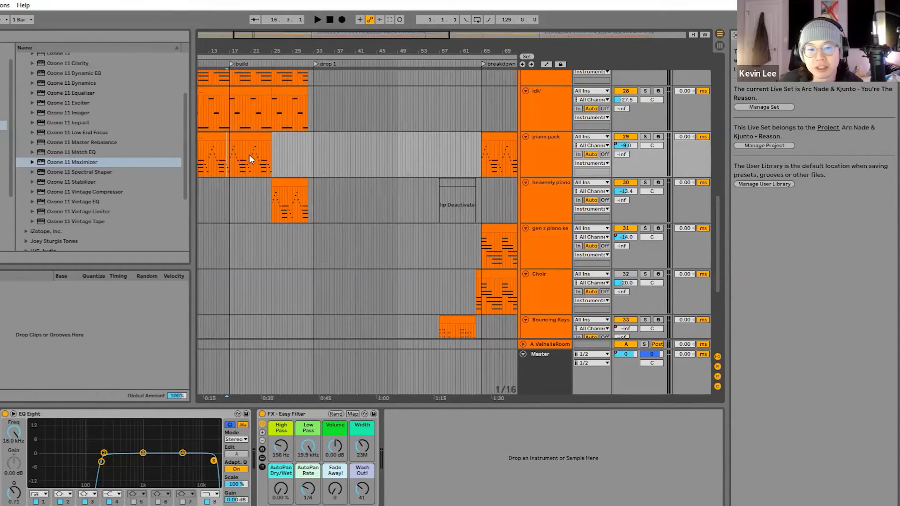
scroll(275, 147, "up", 2)
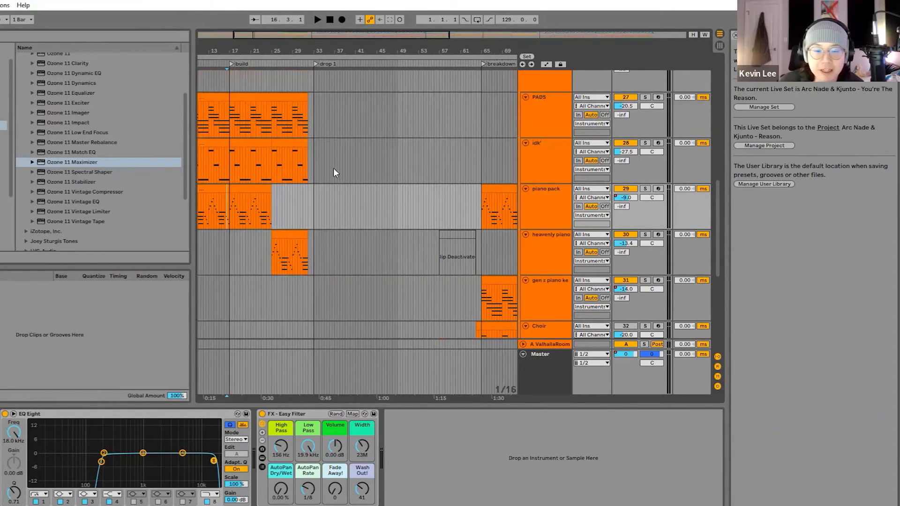
left_click(229, 212)
left_click(280, 218)
key("space")
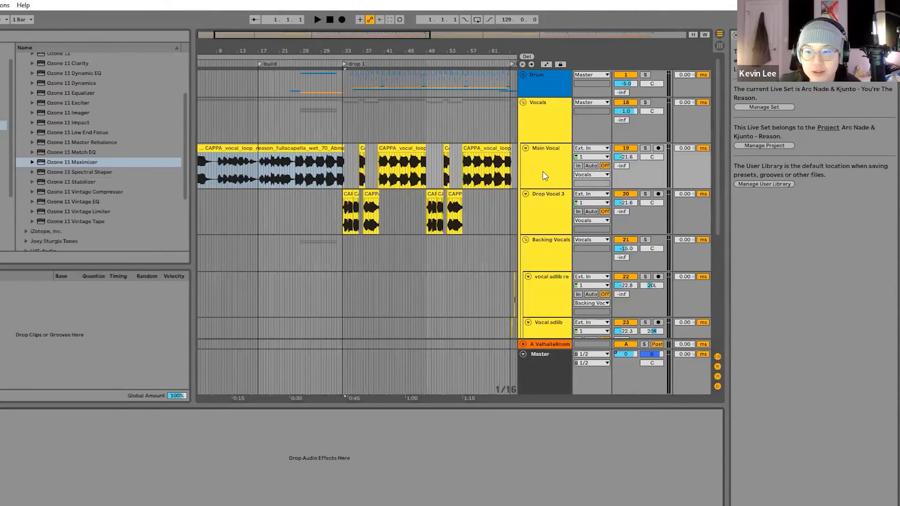
Open the first CAPPA vocal loop clip on the Main Vocal track and examine its waveform around drop 1
left_click(543, 175)
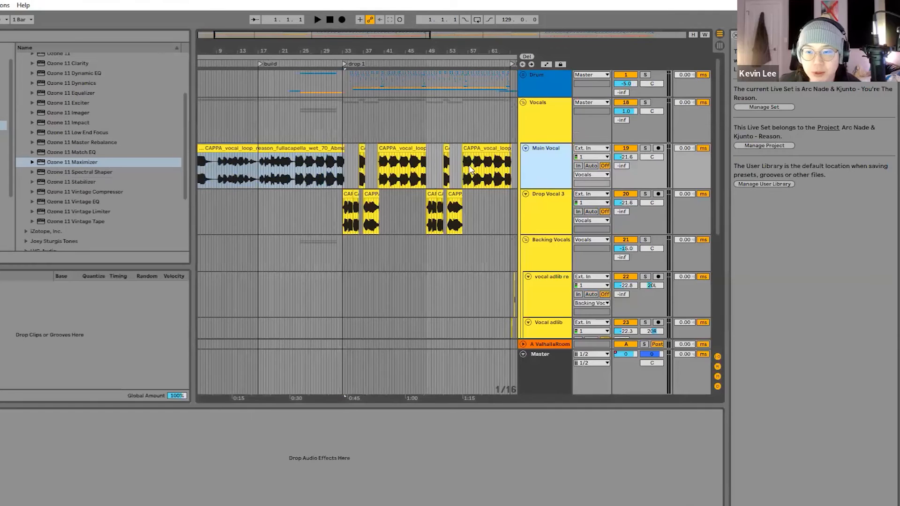
double_click(215, 149)
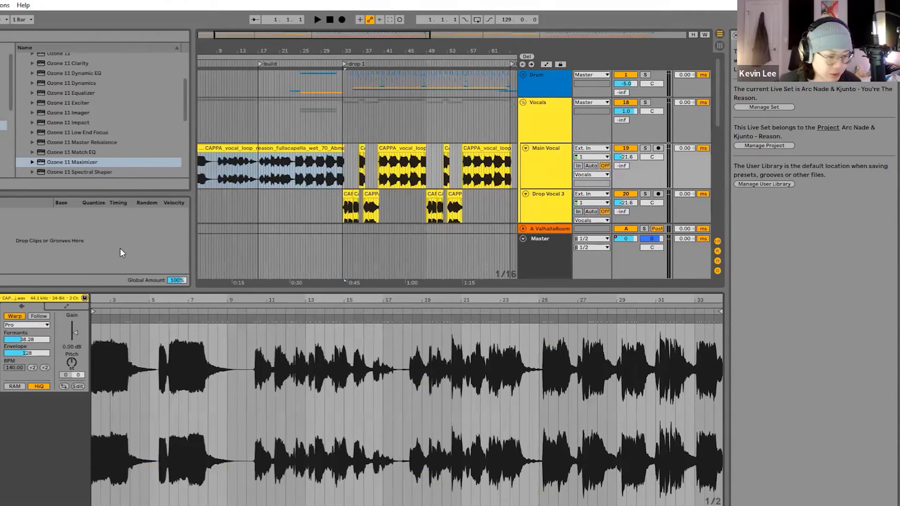
left_click(342, 178)
scroll(345, 177, "up", 5)
scroll(281, 177, "down", 2)
scroll(279, 180, "down", 8)
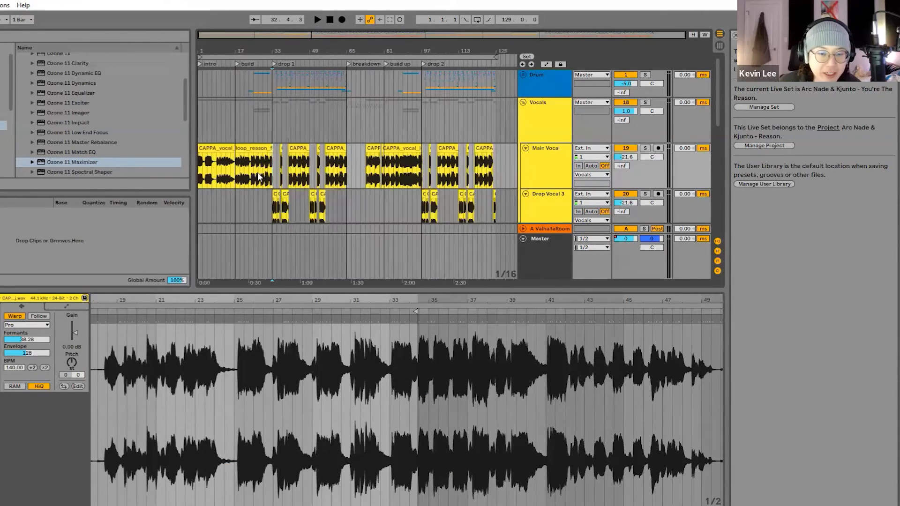
Highlight the build section of the first Main Vocal clip up to the start of drop 1
left_click(235, 179)
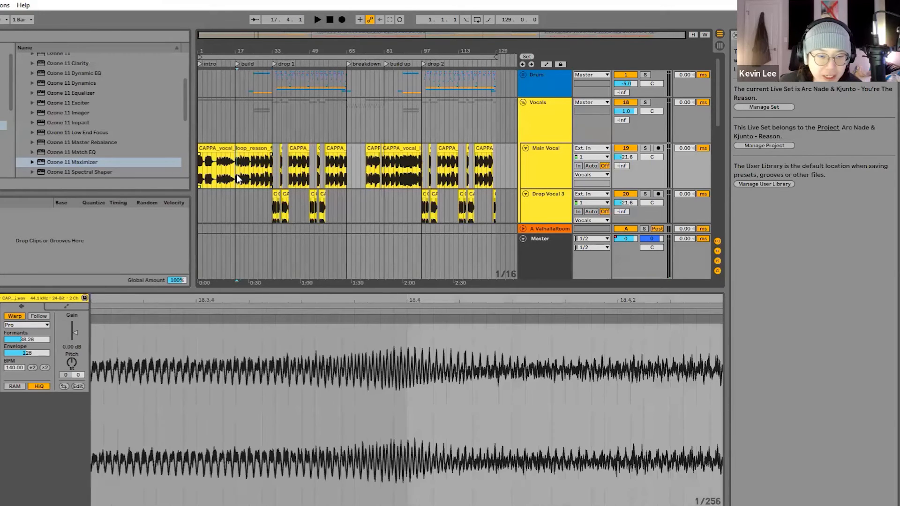
left_click(270, 172)
scroll(282, 178, "down", 5)
scroll(285, 166, "up", 3)
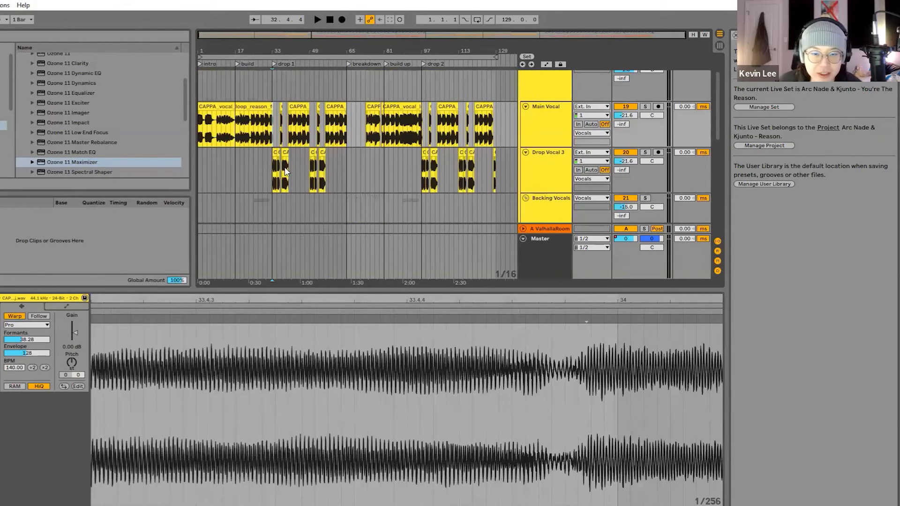
scroll(273, 171, "up", 4)
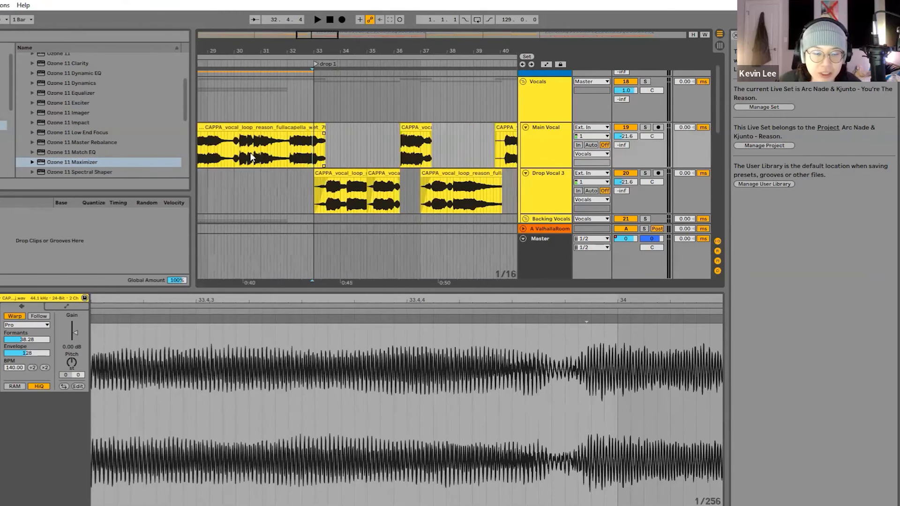
scroll(234, 153, "down", 4)
left_click_drag(234, 152, 273, 133)
key("w")
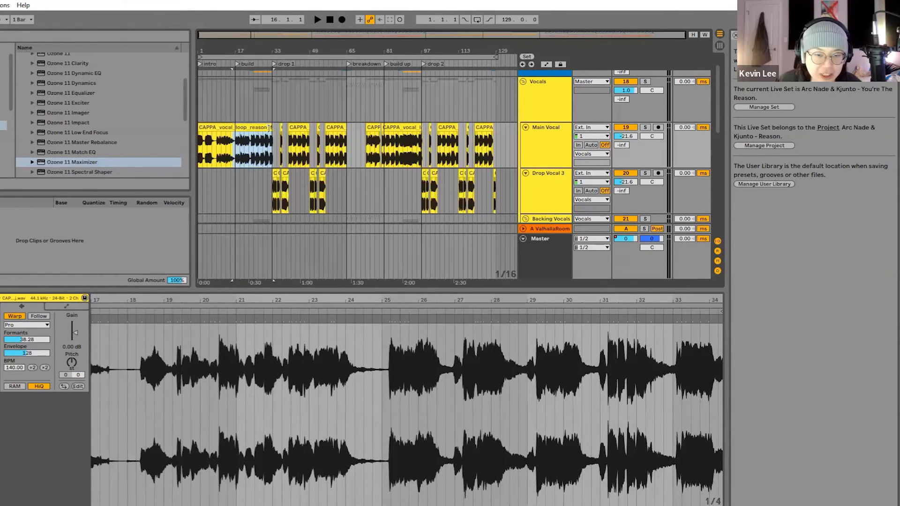
key("w")
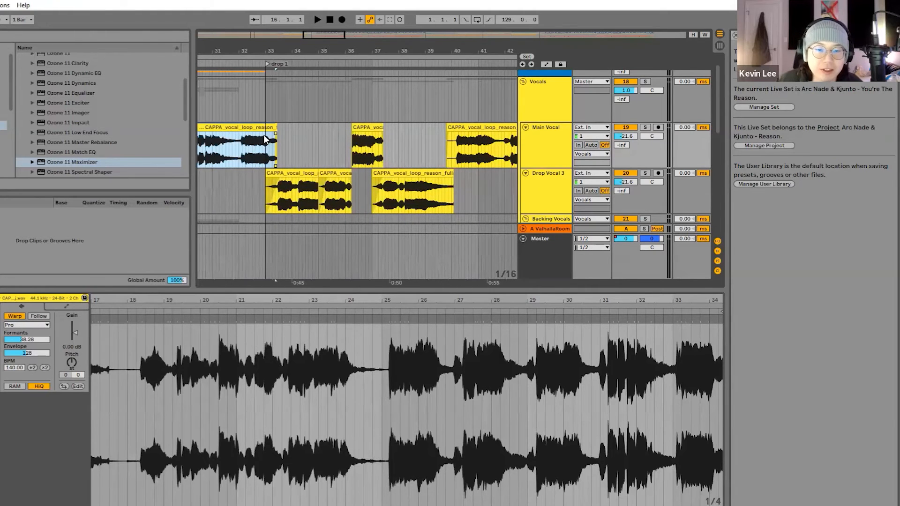
Highlight the first two Drop Vocal 3 clips at the start of drop 1
left_click_drag(264, 190, 350, 173)
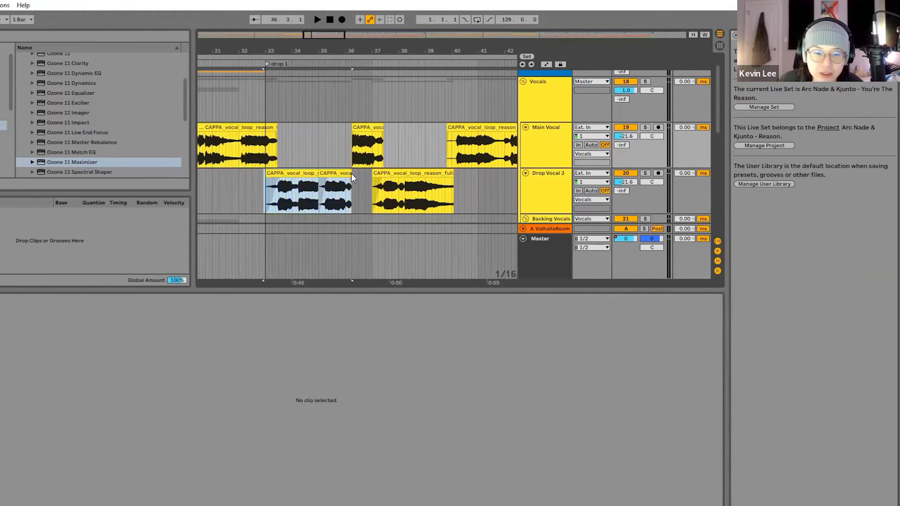
scroll(374, 167, "down", 5)
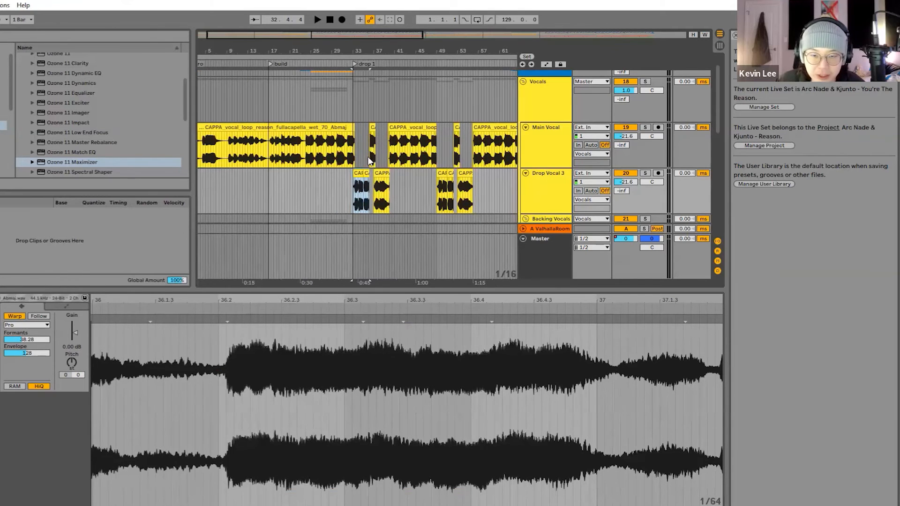
scroll(364, 174, "up", 4)
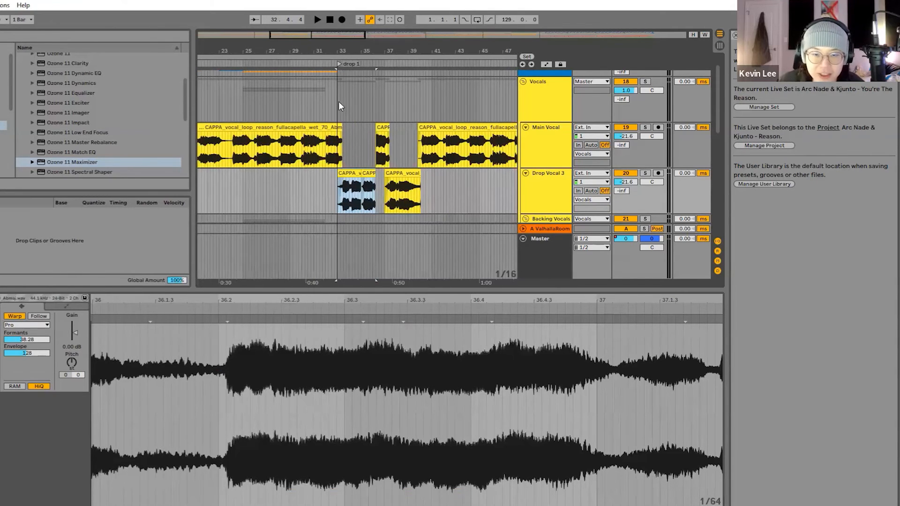
left_click(337, 202)
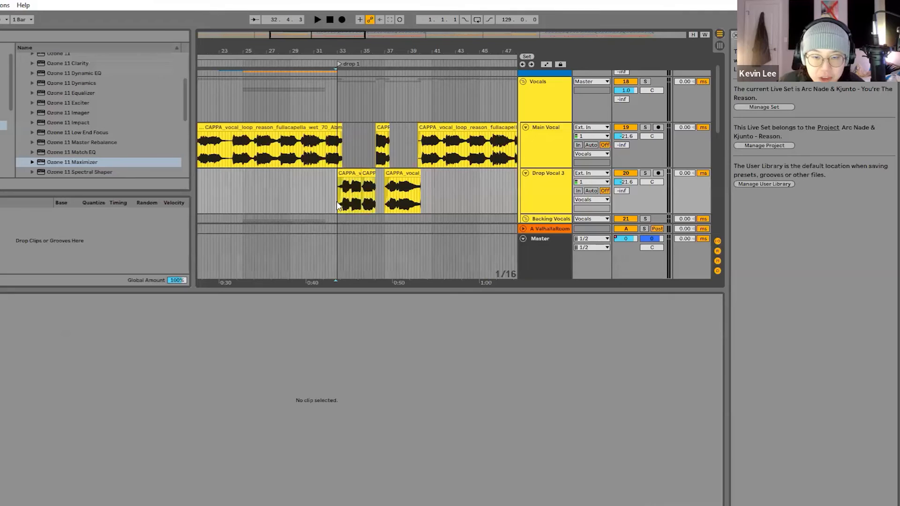
left_click_drag(359, 195, 376, 182)
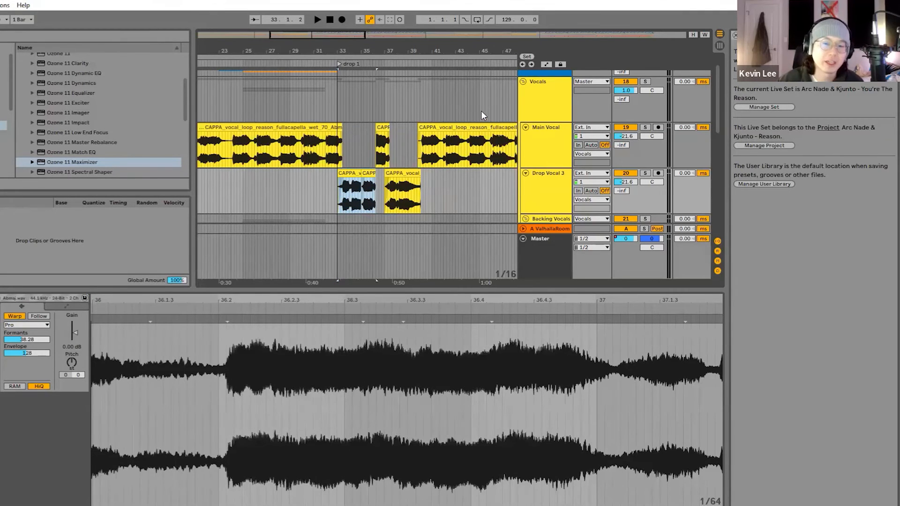
Play the intro from about bar 9 to the start of the build to hear the Main Vocal
scroll(392, 199, "down", 4)
scroll(393, 188, "down", 4)
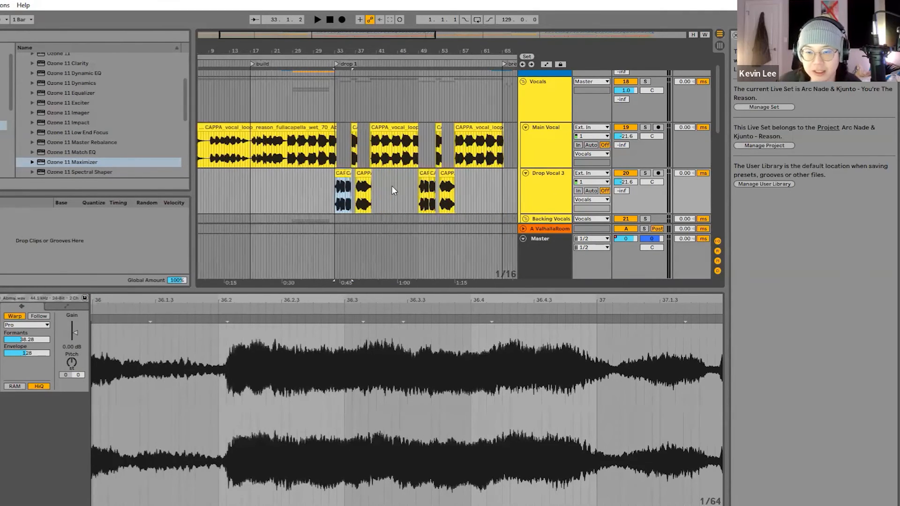
scroll(269, 165, "up", 4)
left_click_drag(280, 161, 185, 150)
left_click(240, 158)
left_click(242, 159)
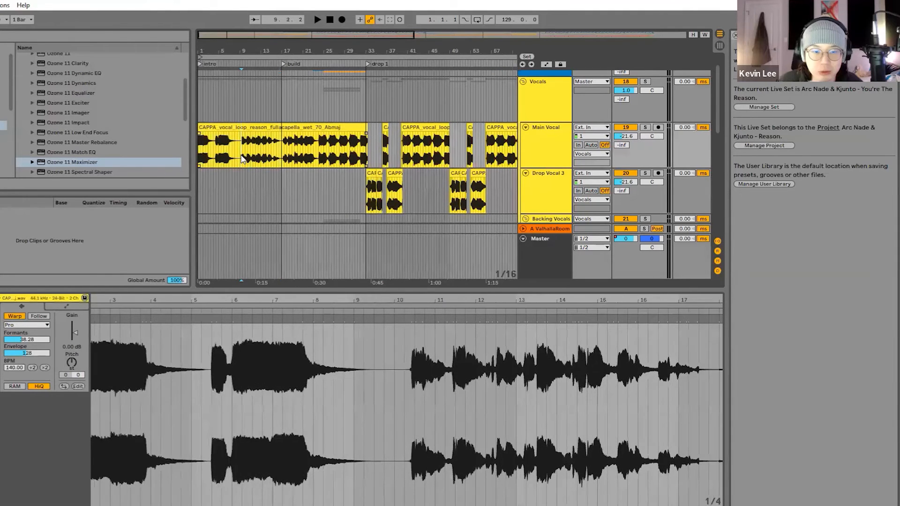
left_click(281, 162)
left_click(241, 160)
key("space")
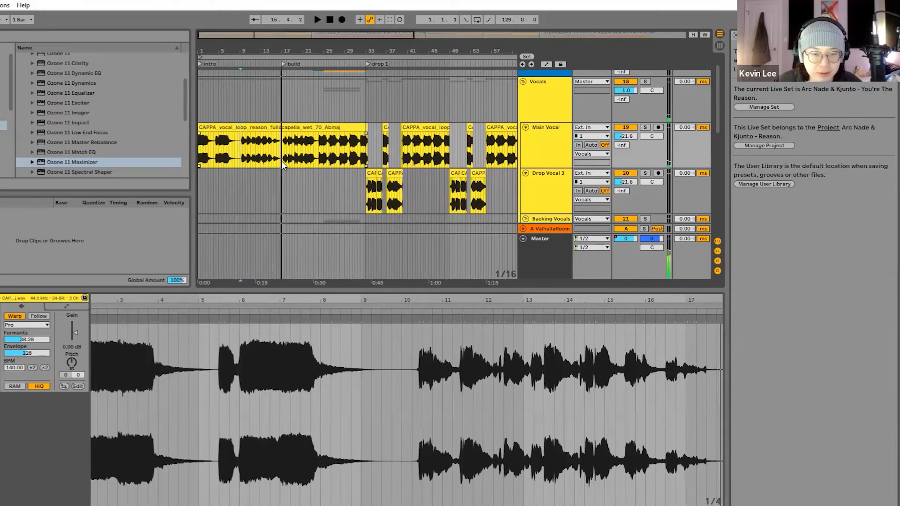
key("space")
Highlight the Main Vocal's build section and play it from about bar 24 into drop 1
left_click(318, 160)
left_click_drag(282, 154, 368, 144)
left_click(319, 153)
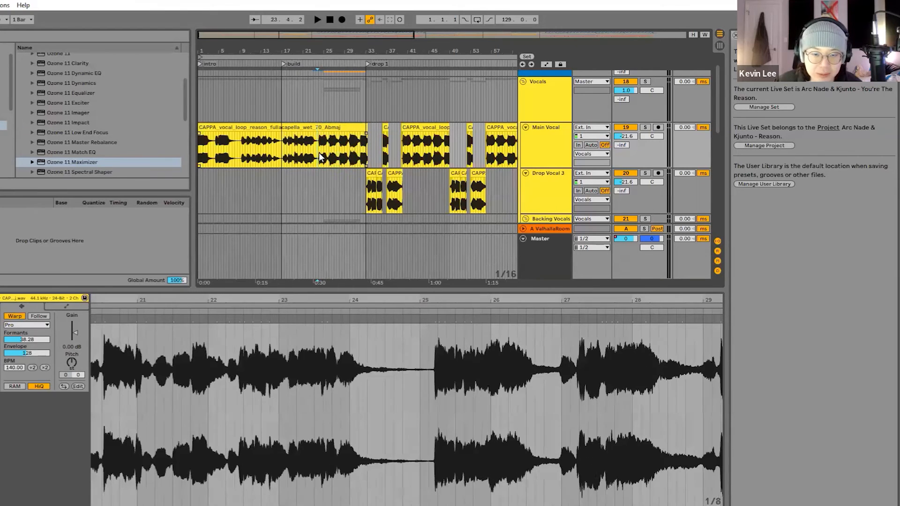
key("space")
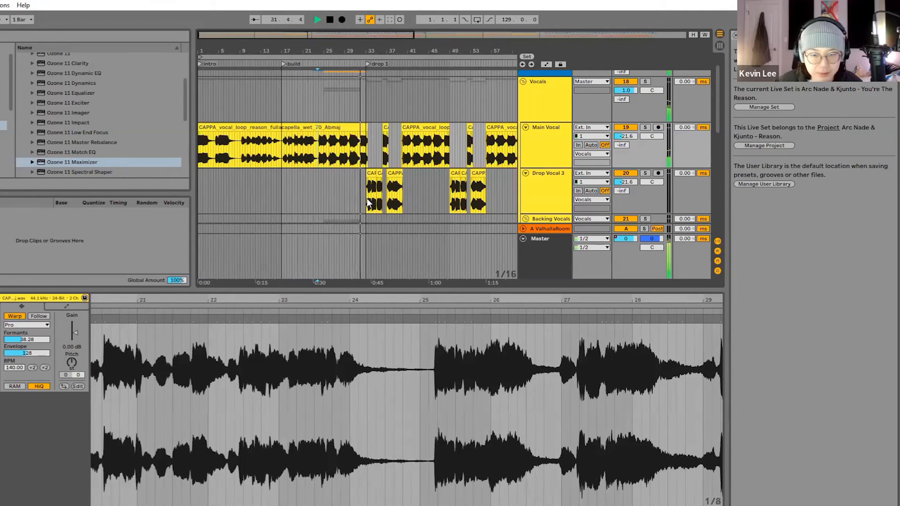
key("space")
Place the cursor at bar 33 on the Vocals group and examine where the Main Vocal overlaps the Drop Vocal 3 clips
left_click(367, 148)
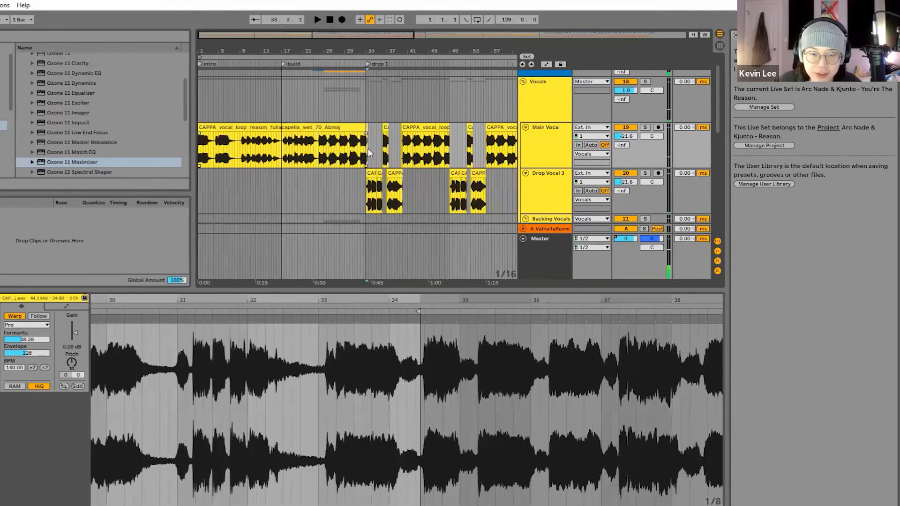
scroll(370, 145, "up", 5)
left_click(329, 102)
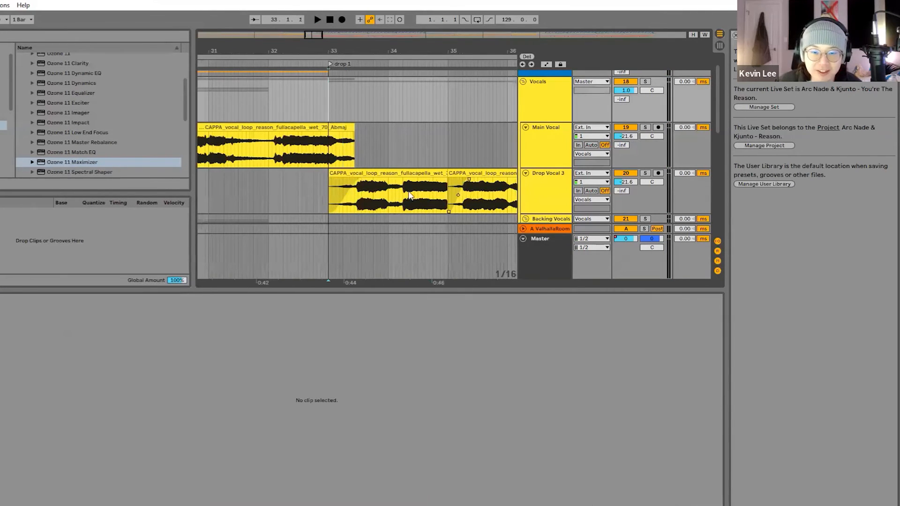
scroll(363, 150, "down", 4)
scroll(286, 147, "down", 4)
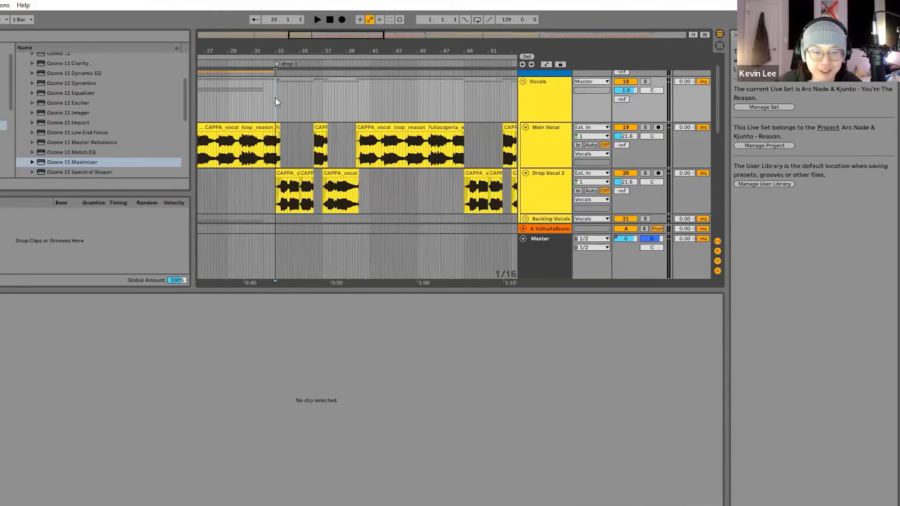
Highlight the first three Drop Vocal 3 clips, from the start of drop 1 to about bar 41
scroll(276, 98, "up", 4)
scroll(271, 188, "up", 1)
scroll(271, 202, "down", 3)
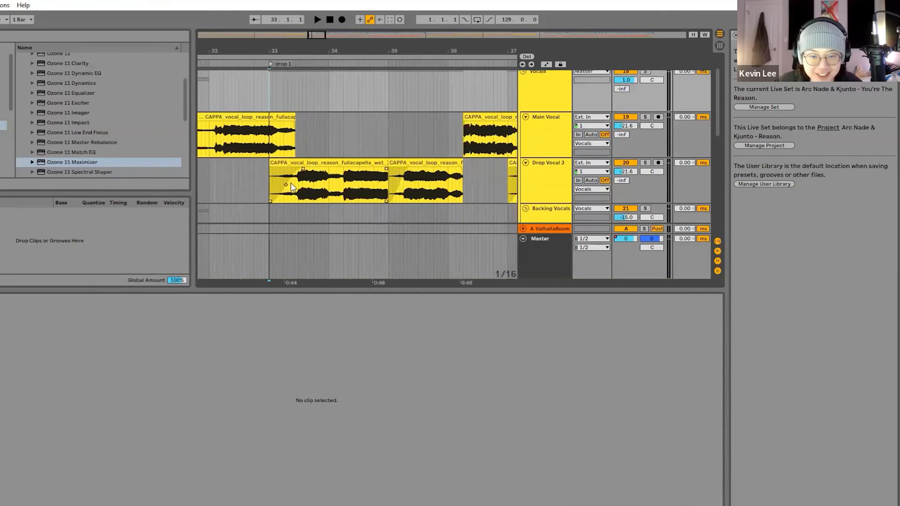
scroll(271, 167, "down", 4)
left_click_drag(268, 170, 369, 155)
scroll(367, 157, "down", 2)
scroll(328, 135, "up", 2)
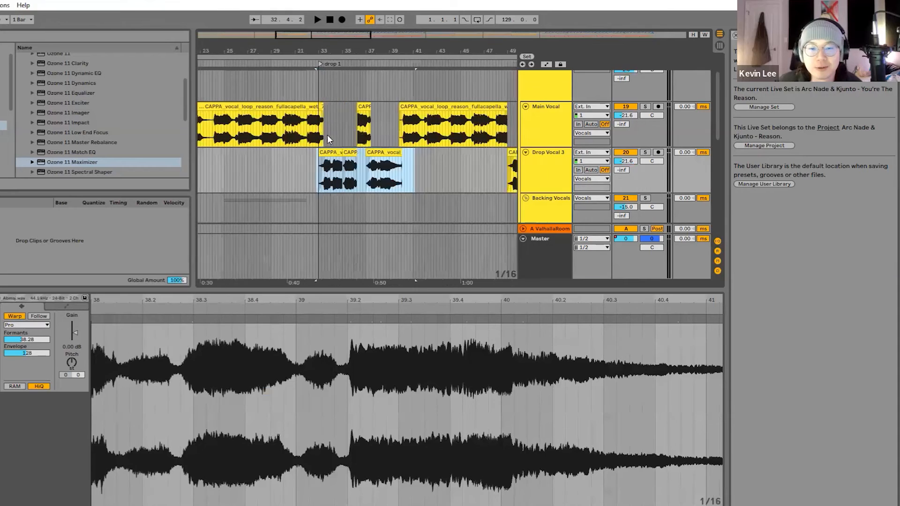
Place the cursor at bar 33 on the Vocals group and review the vocal clips across the whole arrangement
left_click(317, 85)
left_click(319, 86)
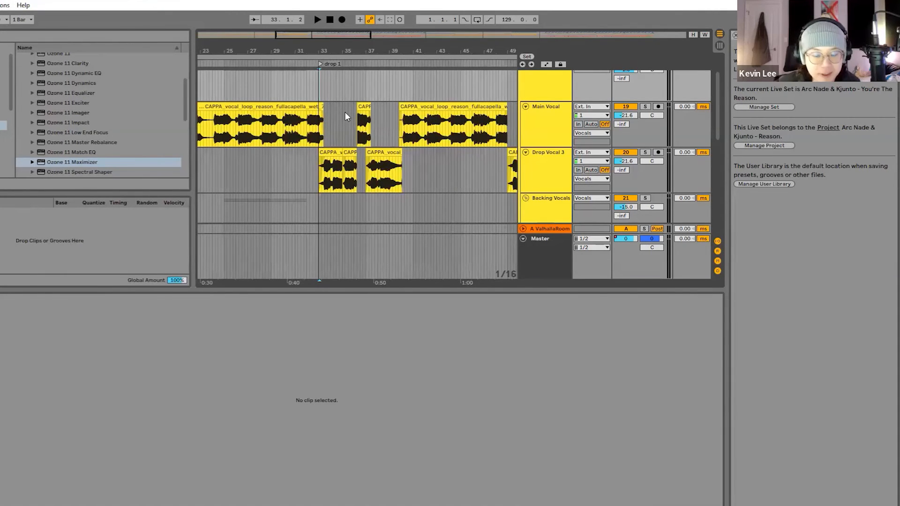
scroll(362, 161, "down", 5)
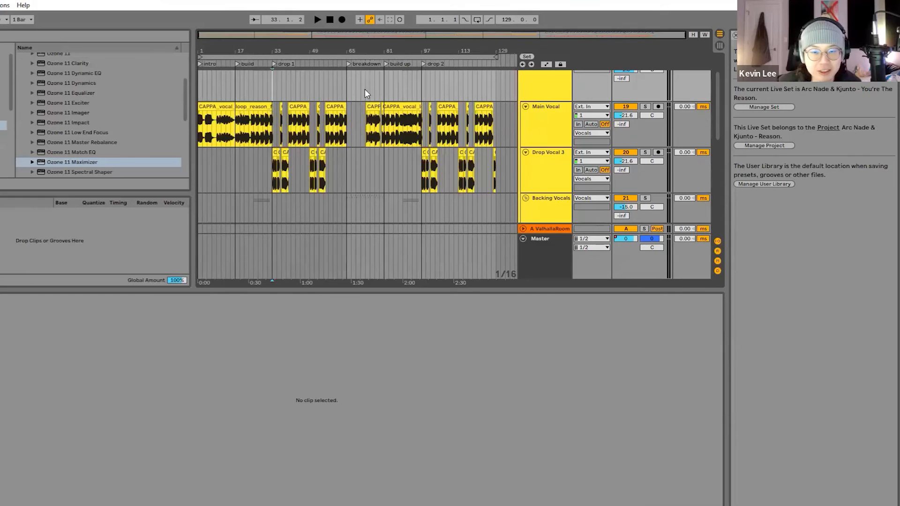
scroll(277, 118, "up", 8)
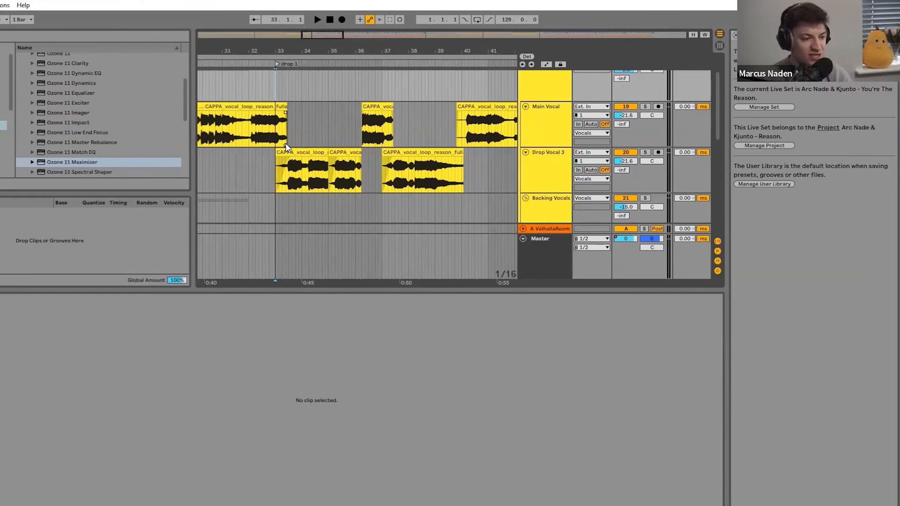
Highlight the Vocals group from bar 32 to the end of the Main Vocal clip just past the start of drop 1
scroll(286, 146, "down", 3)
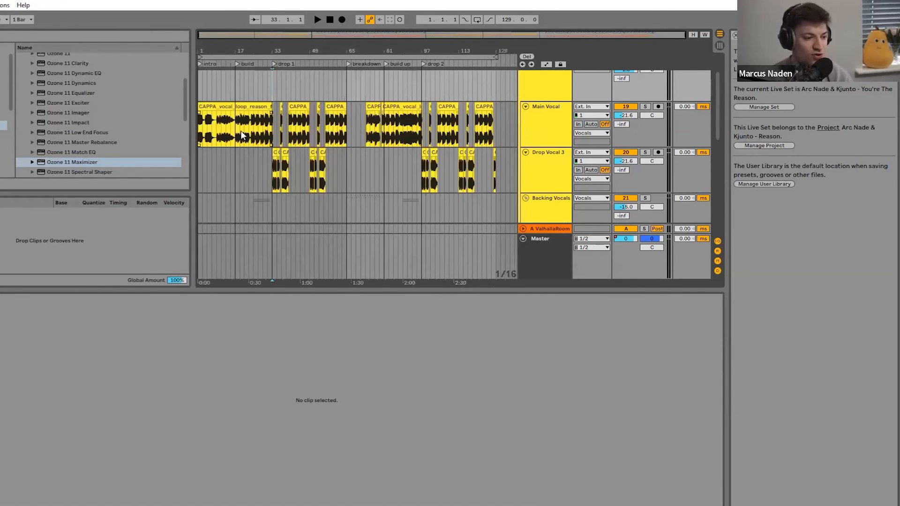
scroll(292, 102, "up", 3)
left_click(366, 92)
left_click_drag(364, 91, 404, 88)
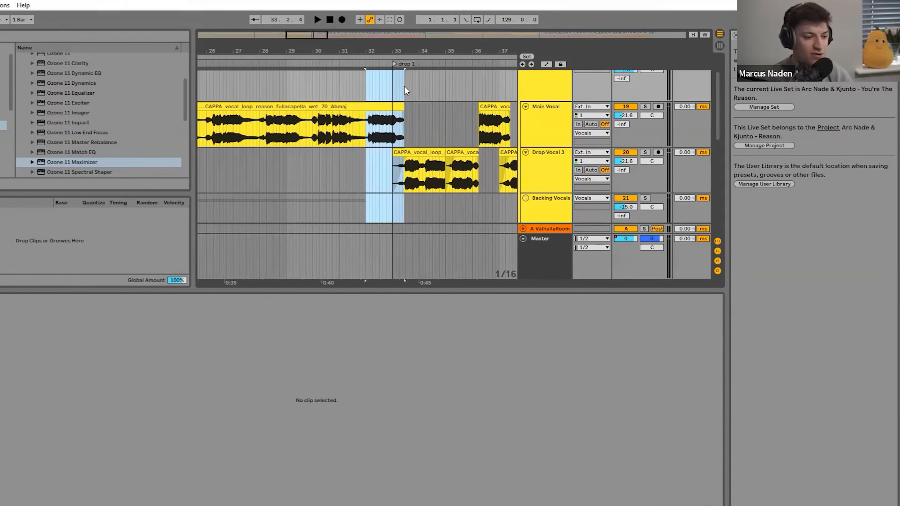
left_click_drag(404, 86, 404, 86)
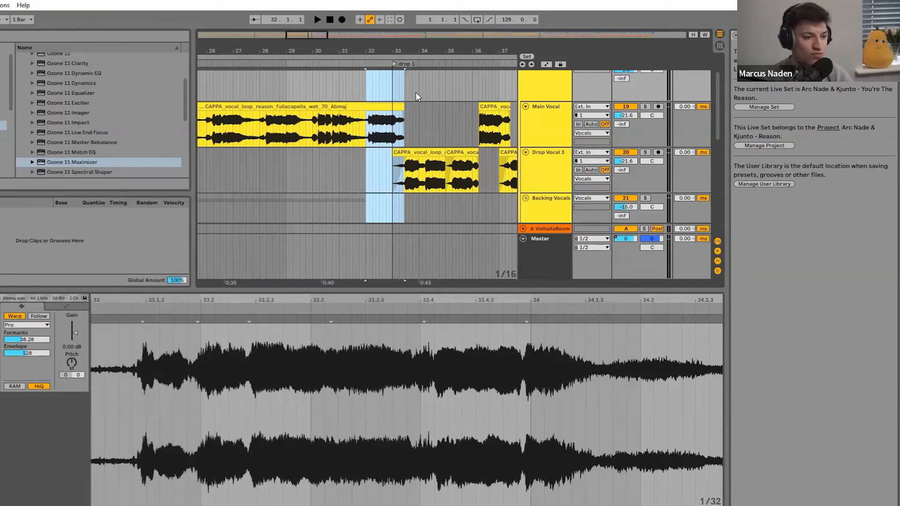
left_click(393, 88)
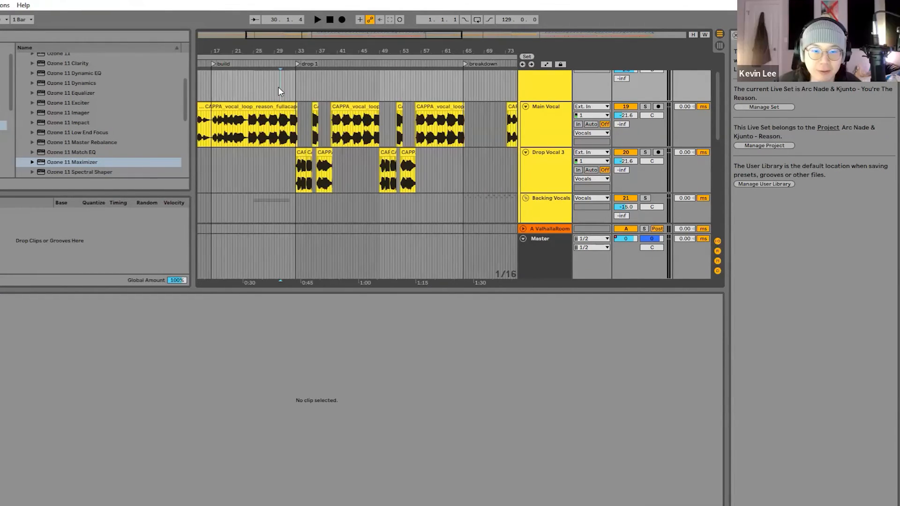
Highlight the Vocals group across all of drop 1, from bar 33 to the start of the breakdown
left_click_drag(278, 87, 380, 80)
left_click(298, 83)
scroll(384, 117, "up", 2)
left_click_drag(385, 117, 463, 129)
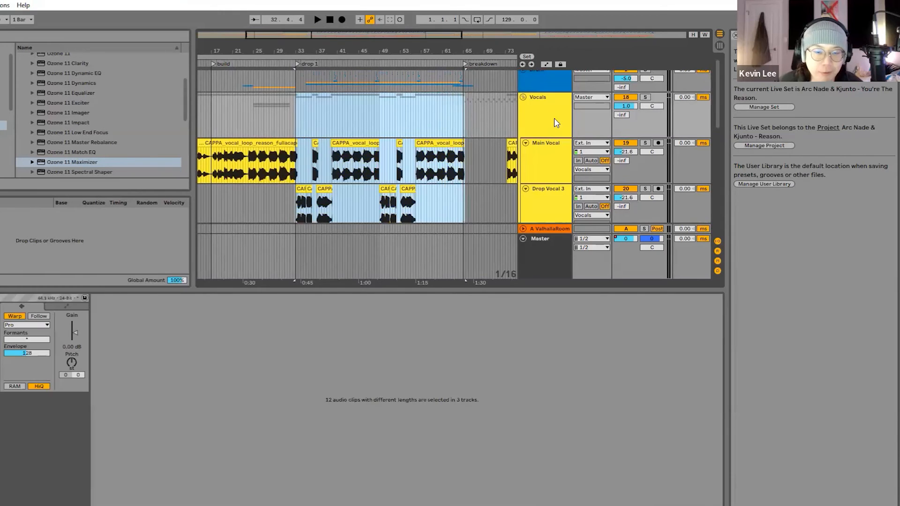
Play drop 1 from bar 33 to about bar 49 to hear the Main Vocal and Drop Vocal 3 alternate
left_click(296, 122)
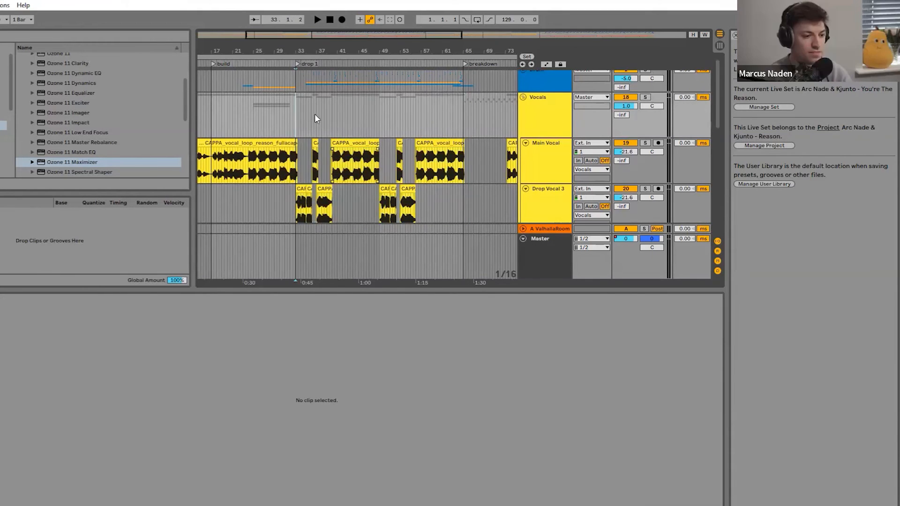
scroll(328, 159, "down", 3)
scroll(318, 150, "up", 3)
scroll(311, 145, "down", 1)
scroll(310, 144, "down", 3)
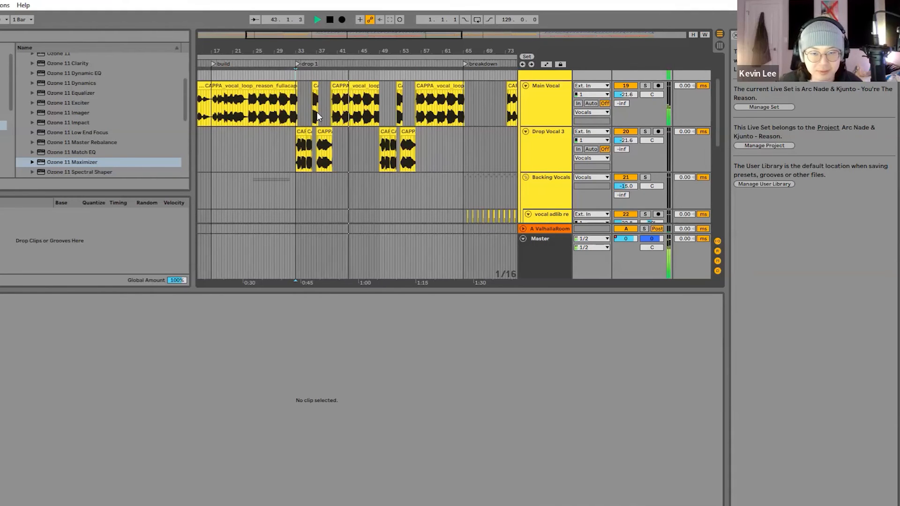
key("space")
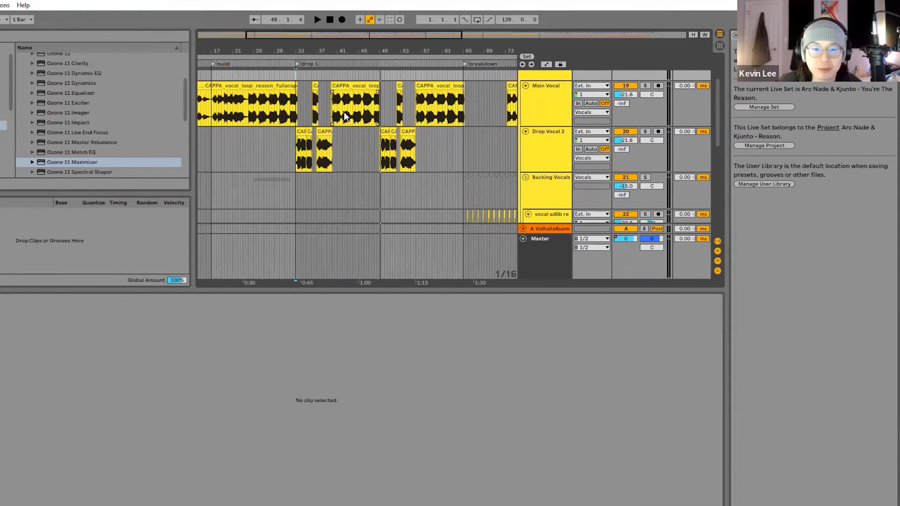
Select the Main Vocal clip at about bar 39 and highlight the build section from about bar 24 into drop 1 for comparison
left_click(359, 90)
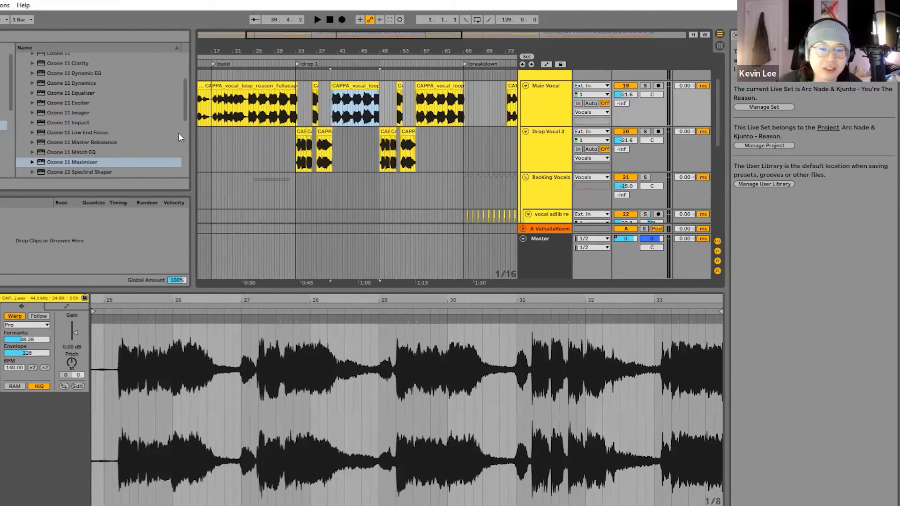
left_click_drag(303, 105, 249, 99)
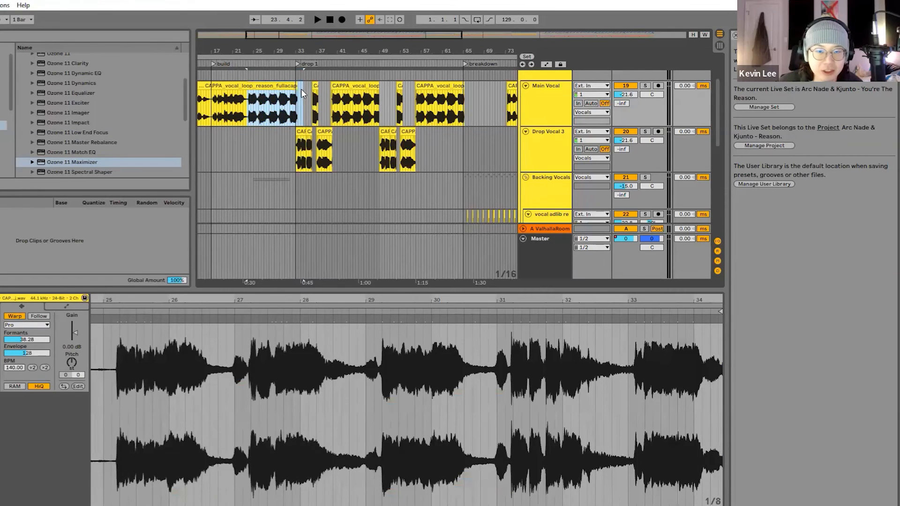
left_click_drag(302, 94, 256, 98)
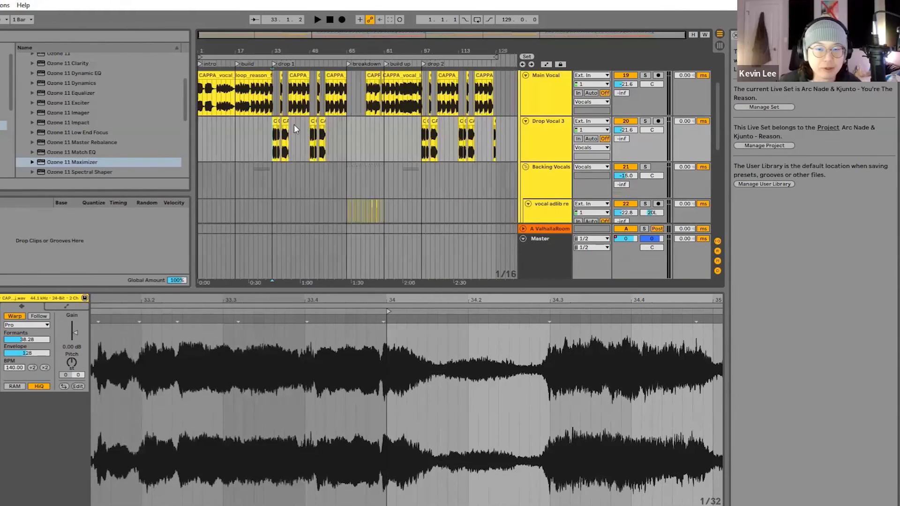
Place the cursor at the end of drop 1 and back near its start to examine the vocal layout there
scroll(478, 138, "up", 1)
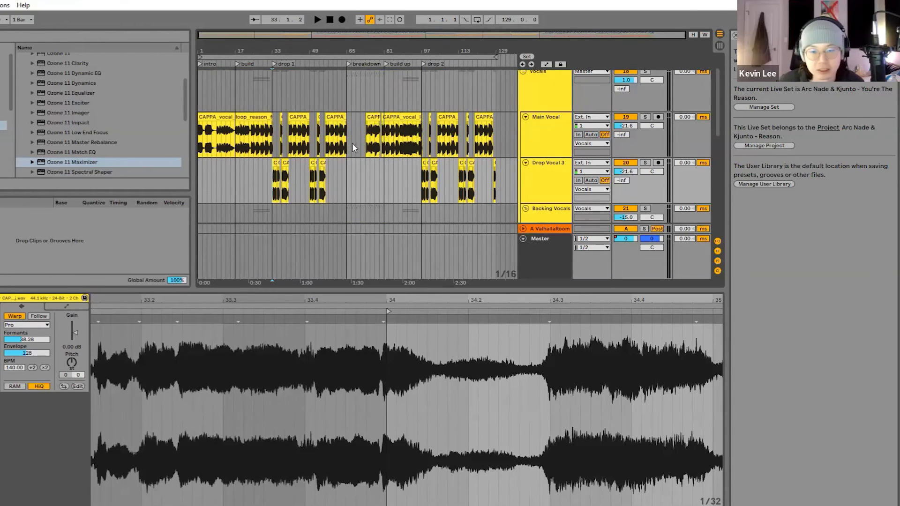
left_click(346, 170)
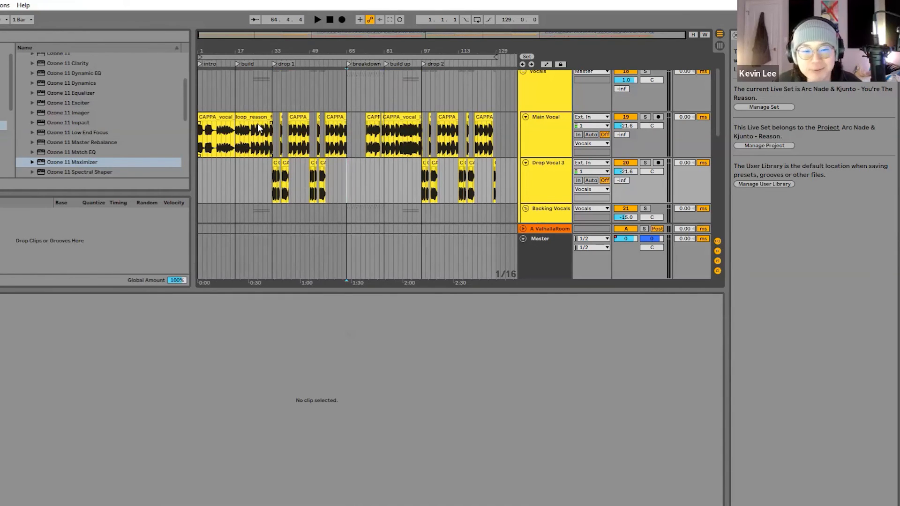
left_click(272, 88)
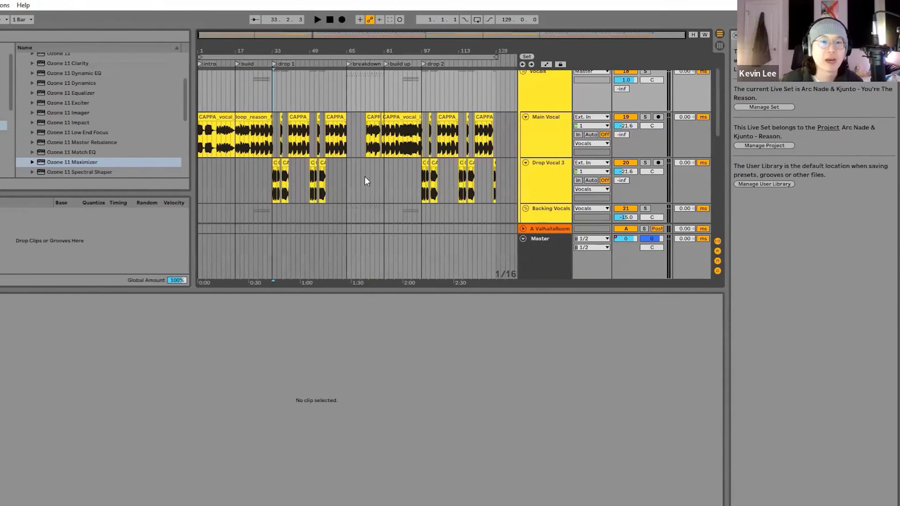
scroll(279, 96, "up", 5)
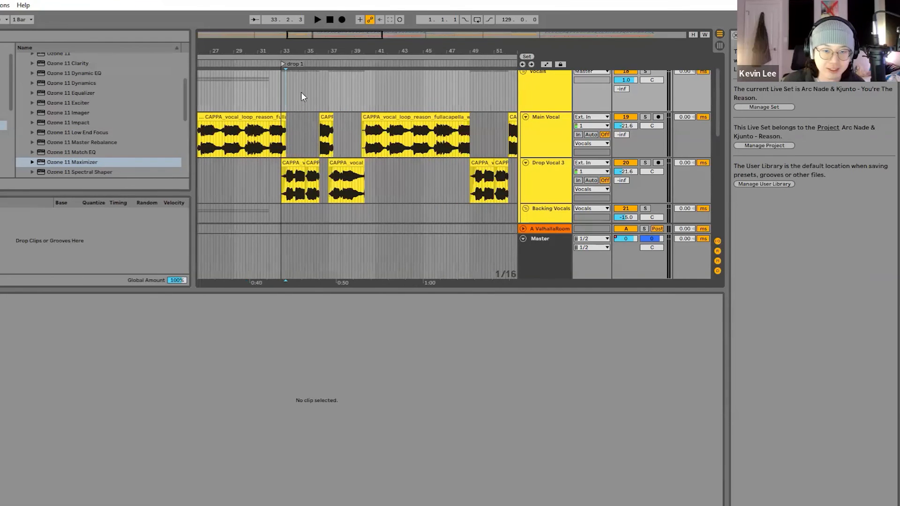
left_click(291, 101)
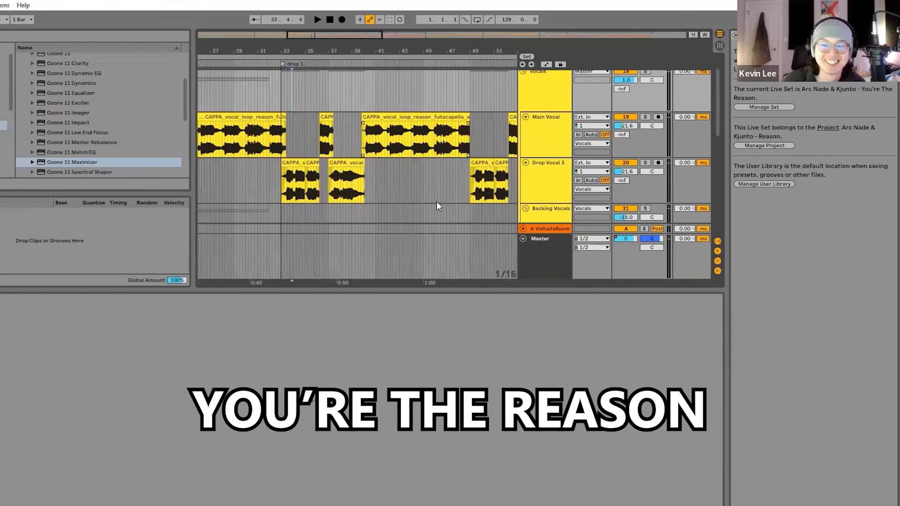